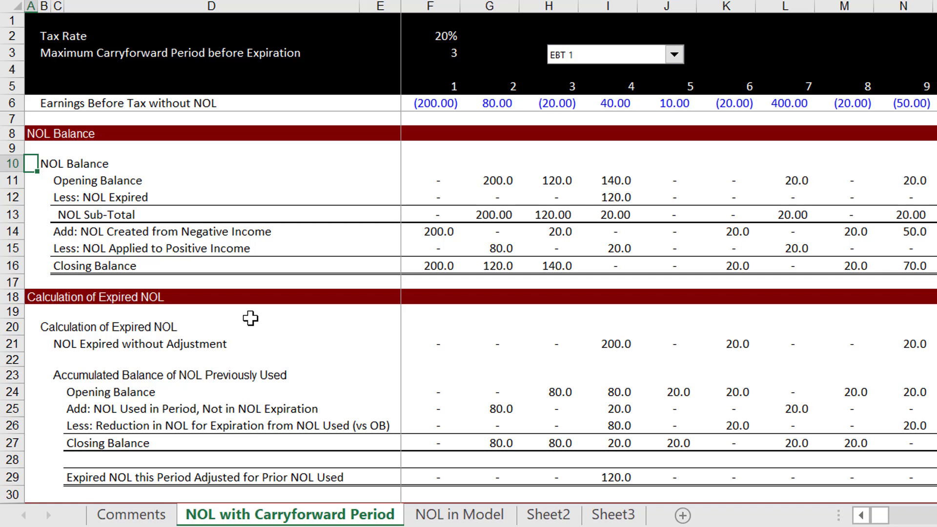
Examine the maximum carryforward period in F3 and the first-period cells of the NOL Balance schedule through row 15
click(454, 54)
key(Delete)
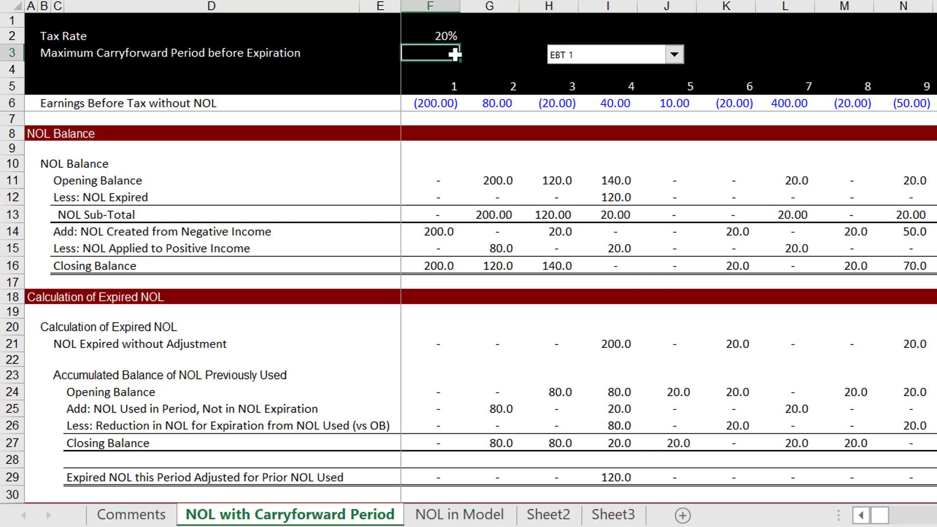
key(Down)
key(Down)
key(Down)
key(Down)
key(Down)
key(Down)
key(Down)
key(Down)
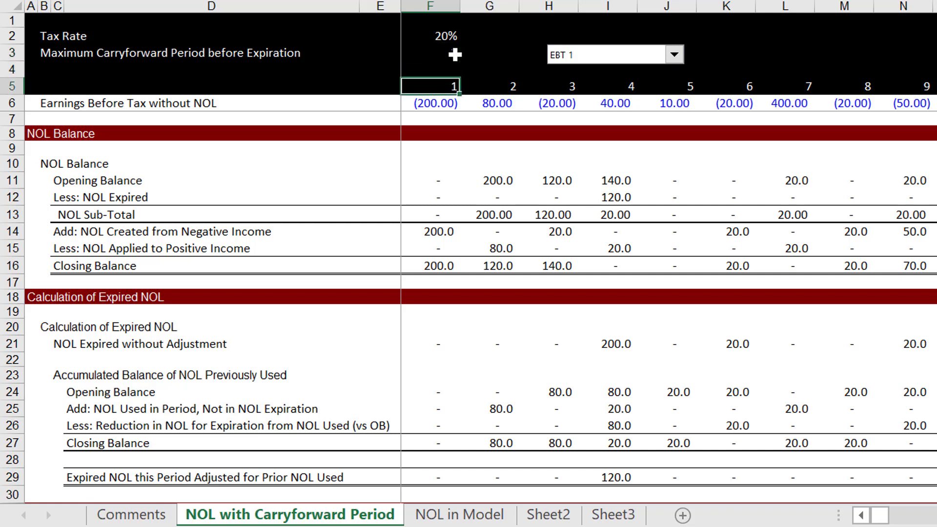
key(Down)
key(Down)
key(Down)
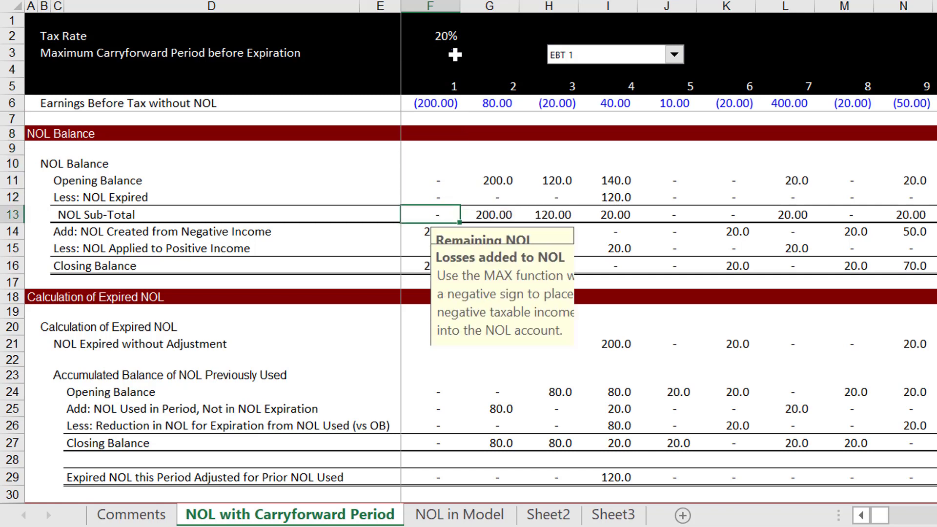
key(Down)
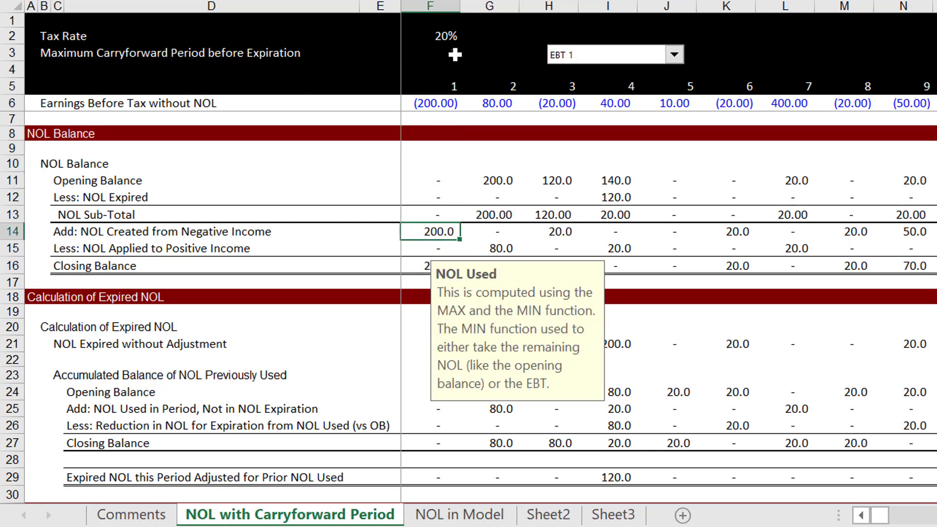
Inspect the first-period cells and notes for NOL Expired, NOL Created from Negative Income, and NOL Applied to Positive Income
key(Up)
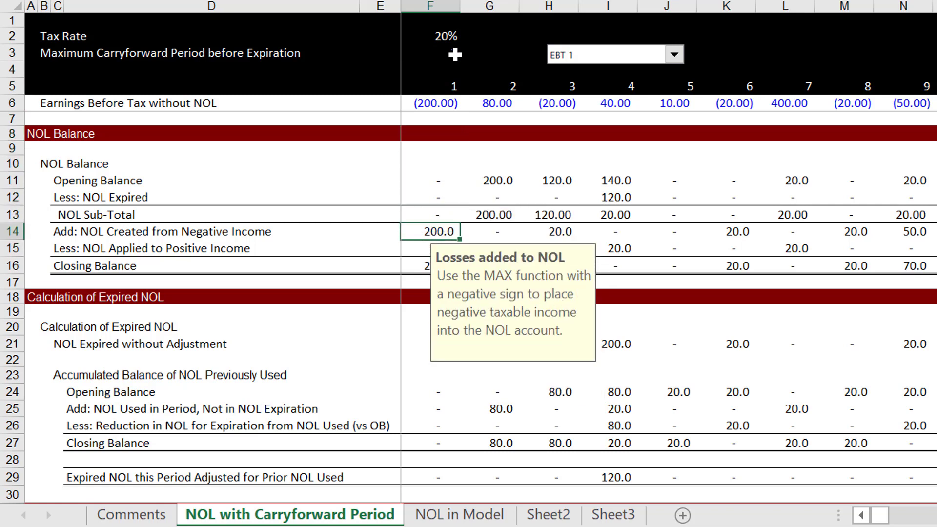
key(Down)
key(Up)
key(F2)
key(Escape)
key(Down)
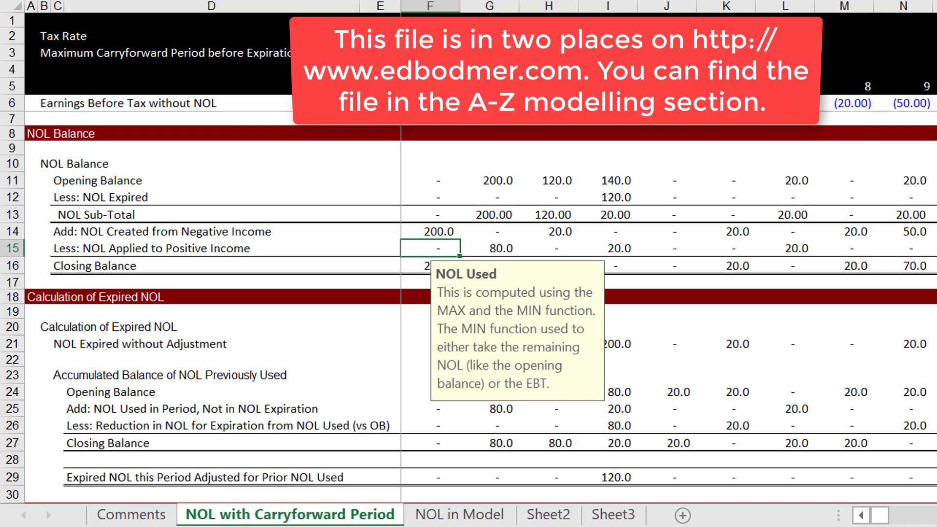
key(Up)
key(Up)
key(Up)
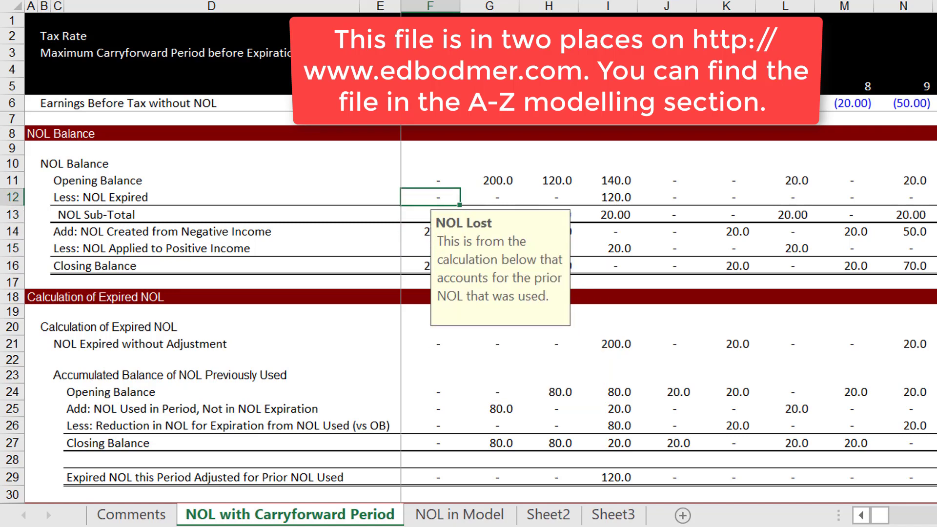
key(Down)
key(Down)
key(Down)
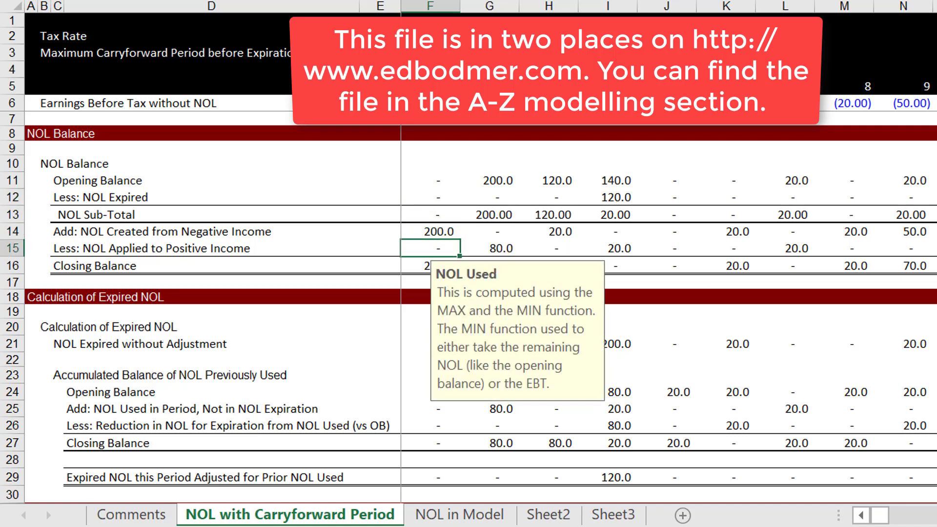
key(Up)
key(Down)
key(Down)
key(Up)
key(Up)
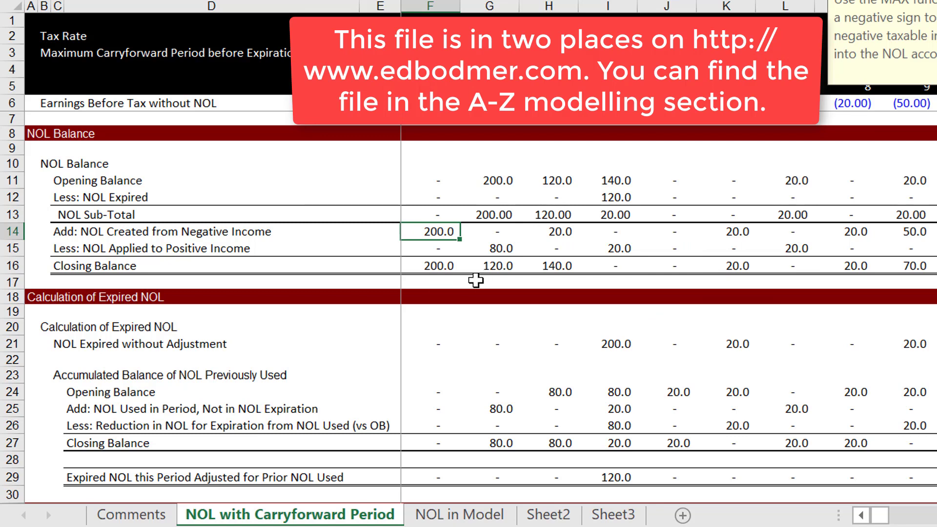
Review column F from the NOL Balance rows up to the top assumptions and back to the Opening Balance in F11
key(Down)
key(Up)
key(Up)
key(Up)
key(Up)
key(Up)
key(Up)
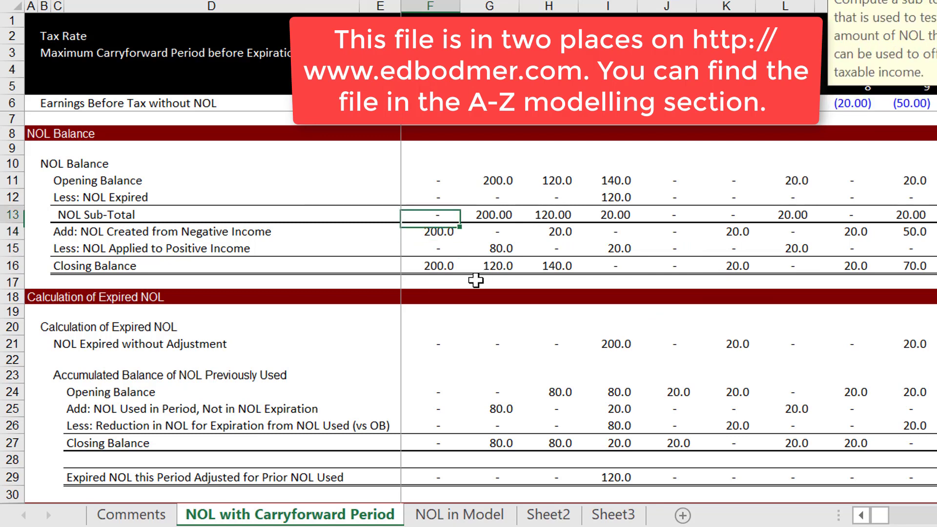
key(Up)
key(Up)
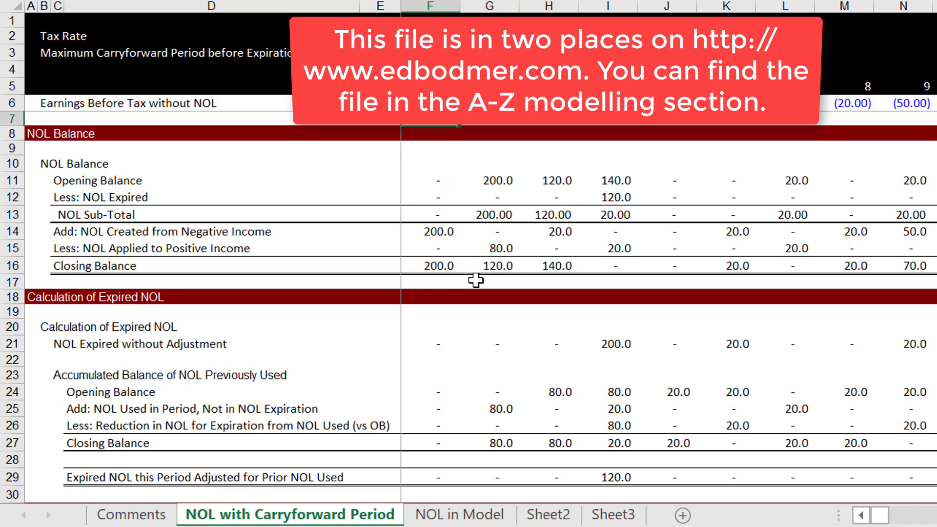
key(Up)
key(Up)
key(Up)
key(Down)
key(Down)
key(Down)
key(Down)
key(Down)
key(Down)
key(Down)
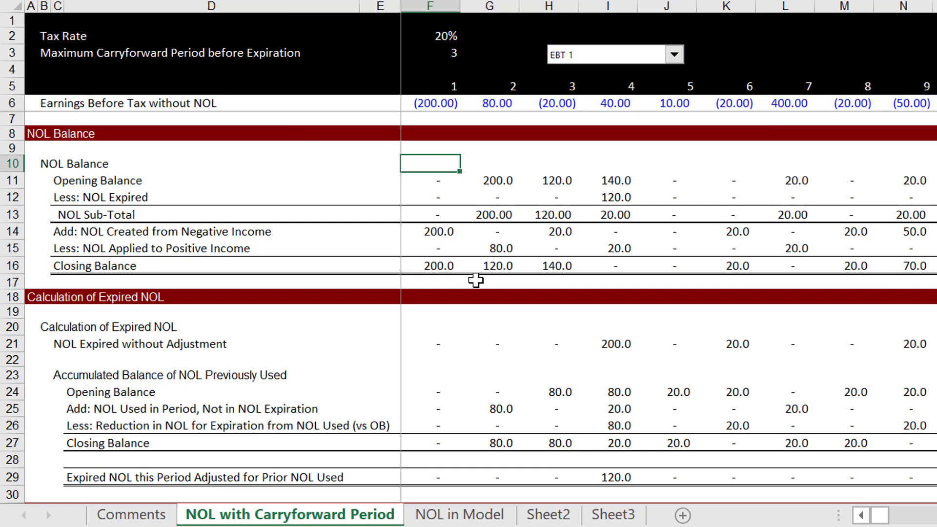
key(Down)
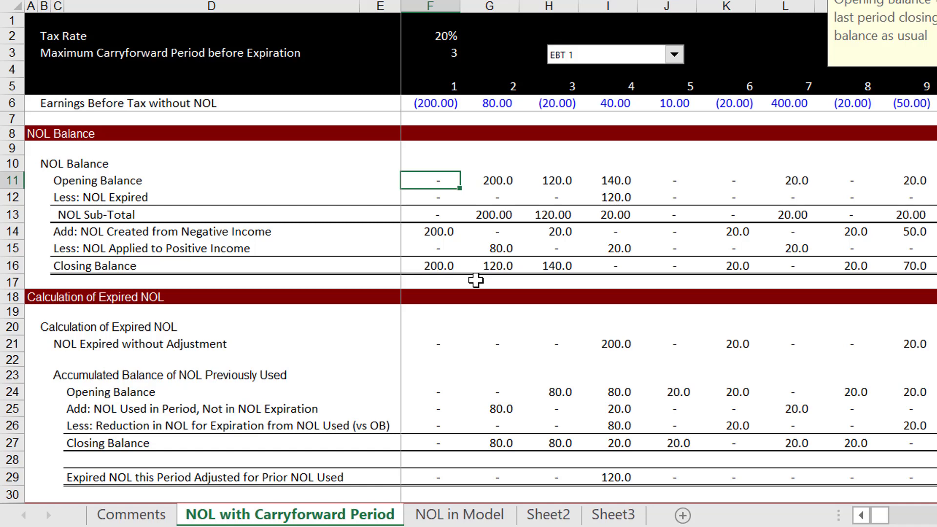
Examine the Earnings Before Tax without NOL in row 6 for periods 1 through 4
key(Up)
key(Up)
key(Up)
key(Up)
key(Up)
key(Up)
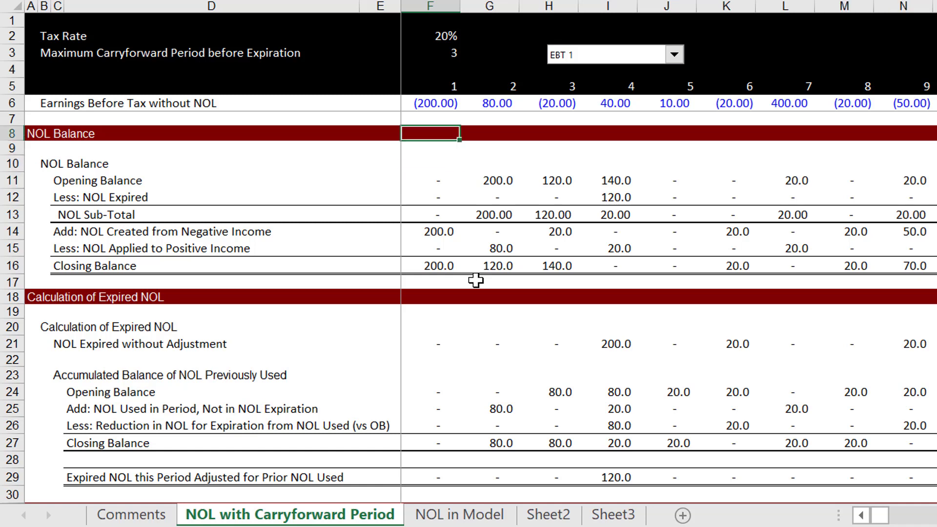
key(Down)
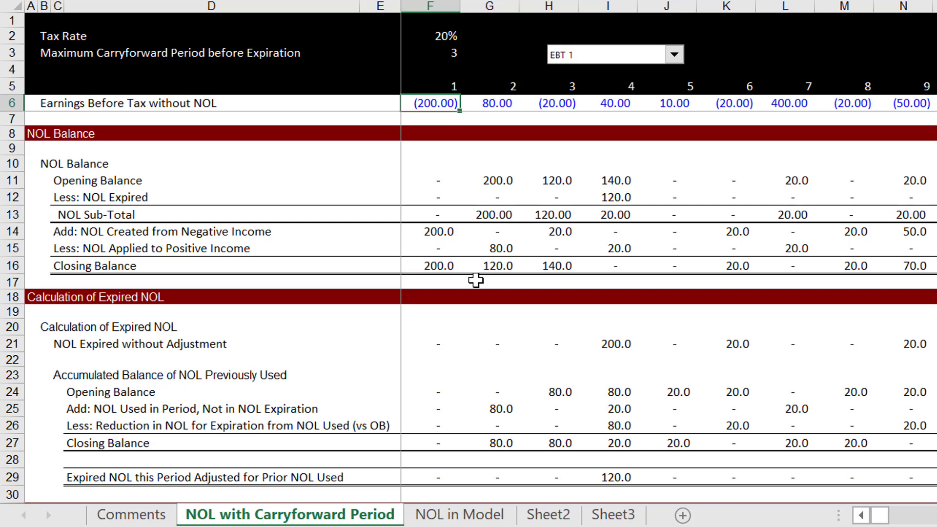
key(Right)
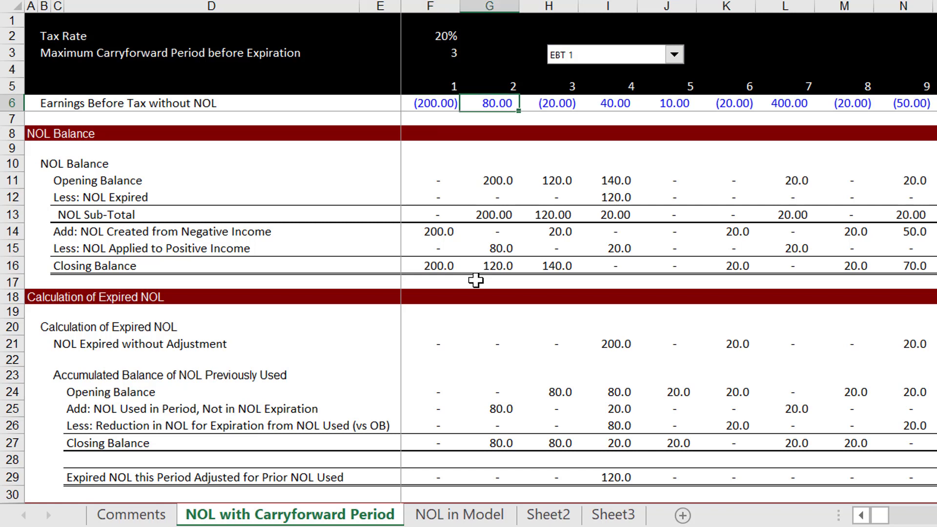
key(Right)
key(Right)
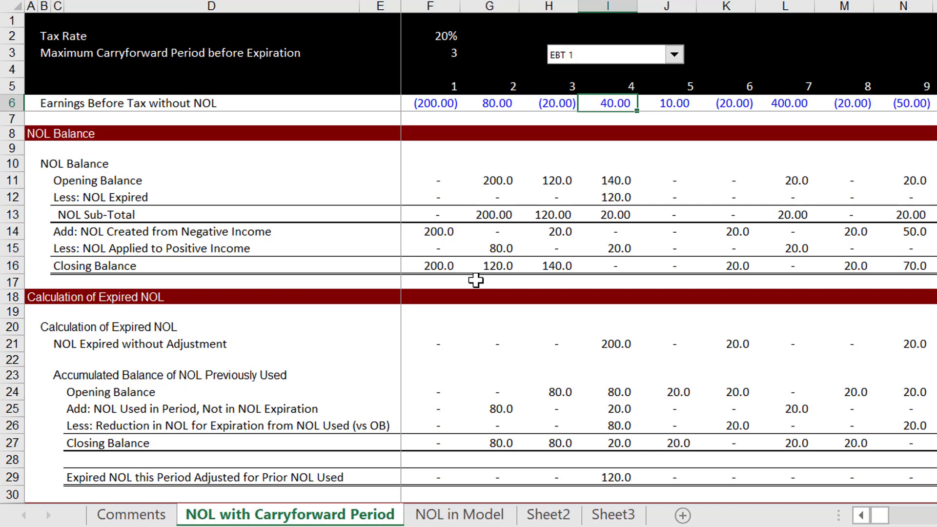
Trace the first-period NOL Balance rows down to the NOL Expired without Adjustment cell in F21
key(Down)
key(Down)
key(Down)
key(Down)
key(Down)
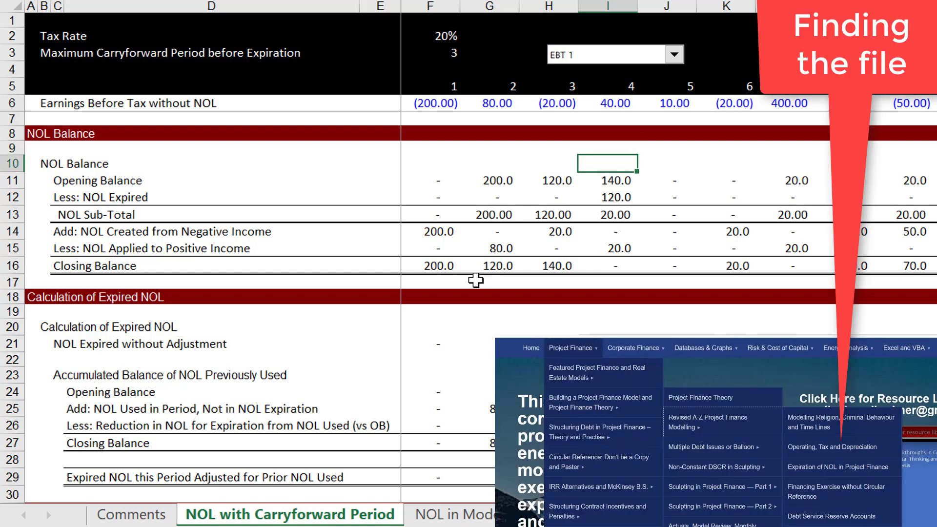
key(Left)
key(Left)
key(Left)
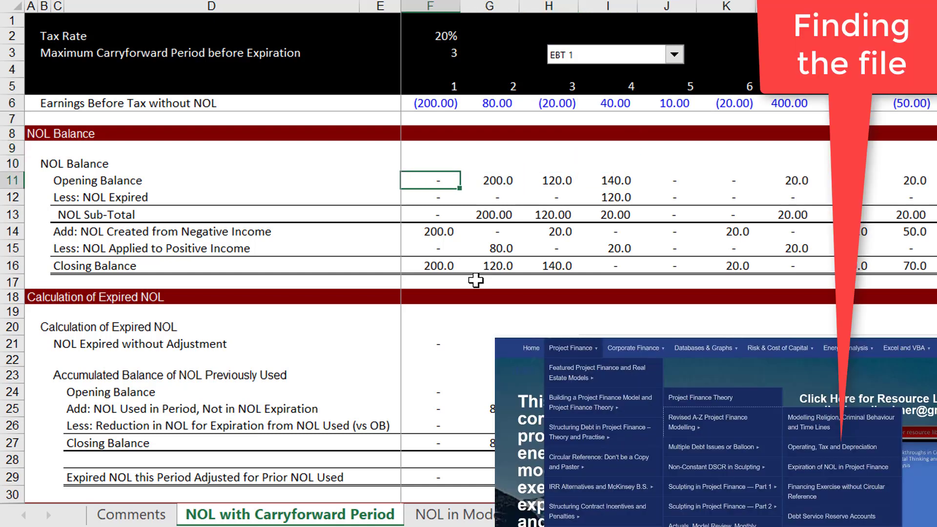
key(Down)
key(Down)
key(Down)
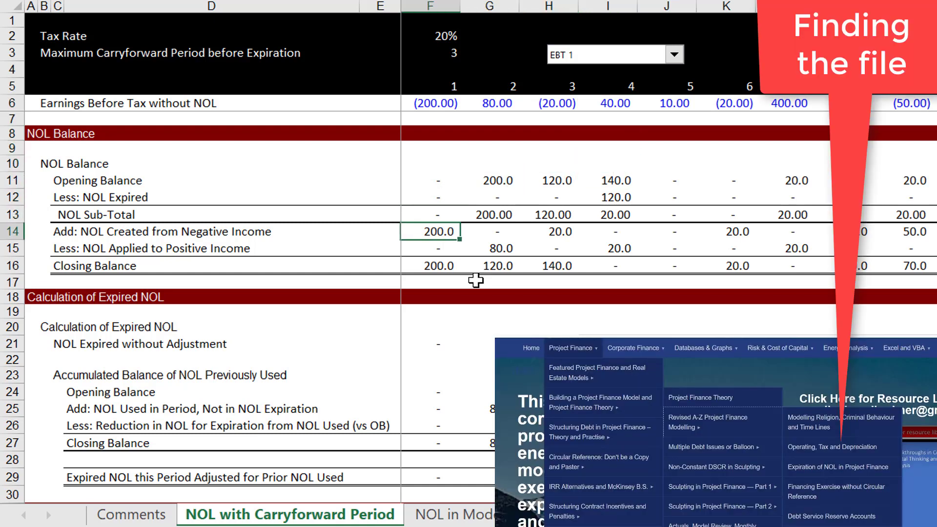
key(Down)
key(Down)
key(Down)
key(Down)
key(Down)
key(Down)
key(Down)
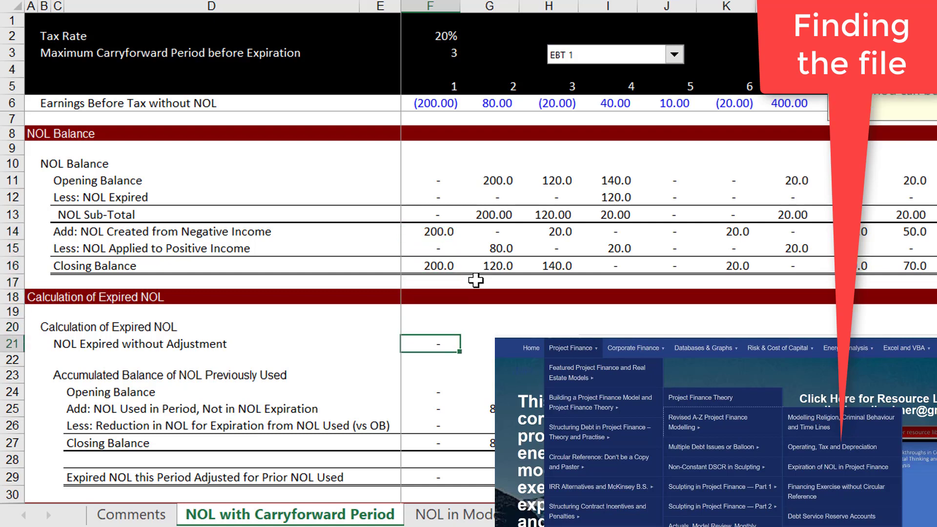
Enter TRUE in cell E21 beside the NOL Expired without Adjustment label
key(Left)
key(Left)
key(Left)
key(Right)
key(Right)
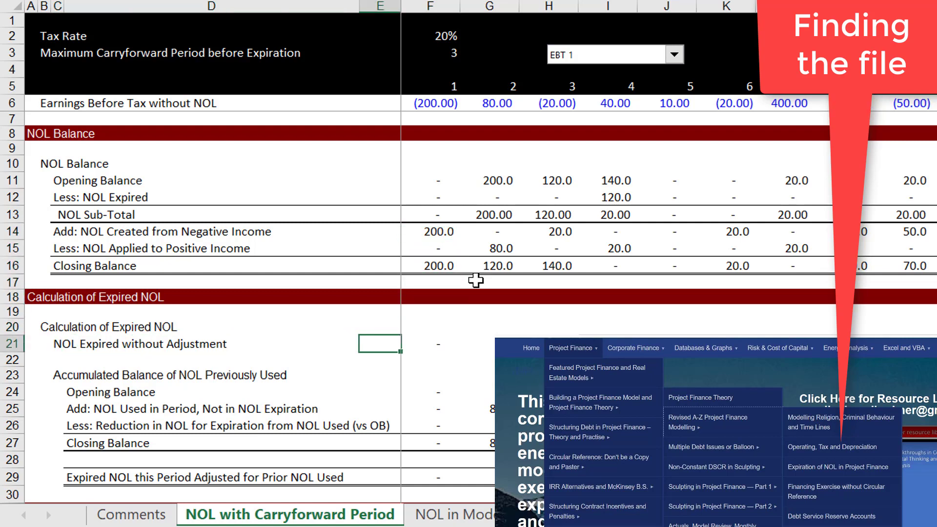
text(true)
key(Return)
key(Up)
key(Left)
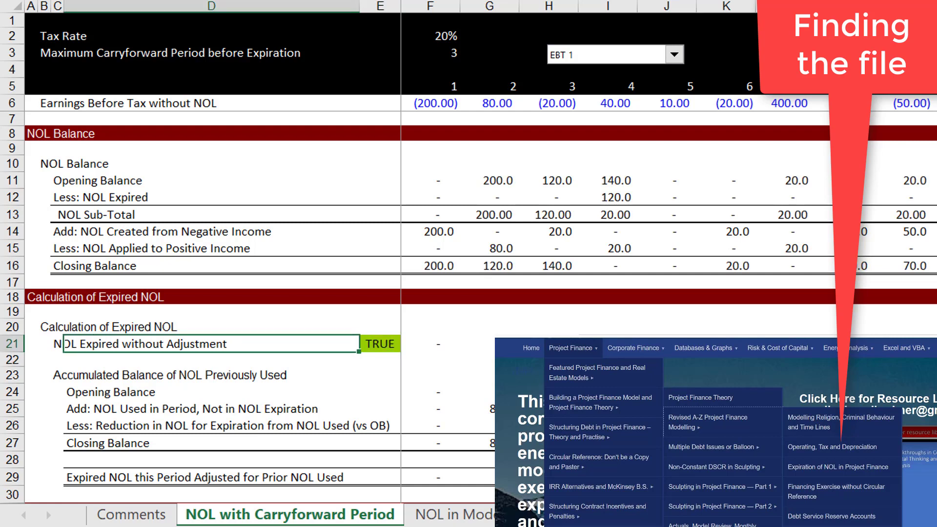
Insert a check box form control at the end of cell D21, just before the TRUE cell
click(469, 1)
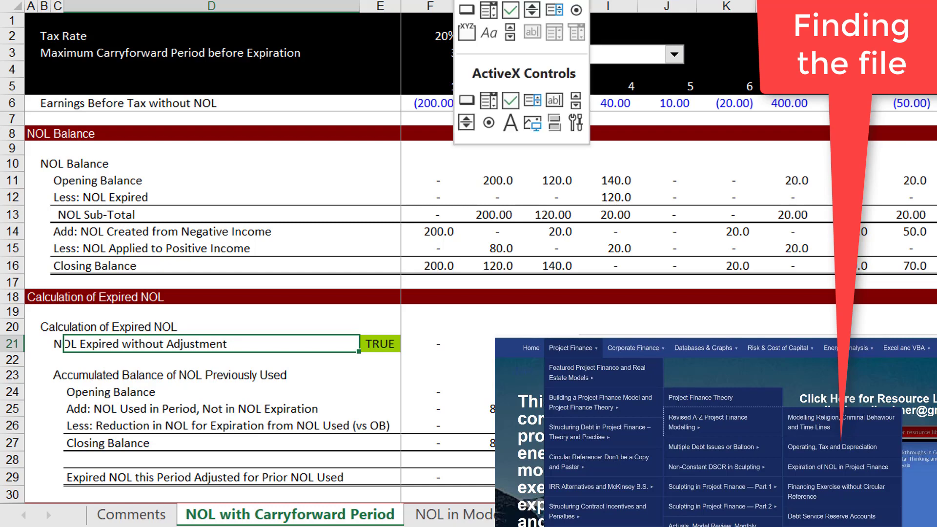
click(520, 14)
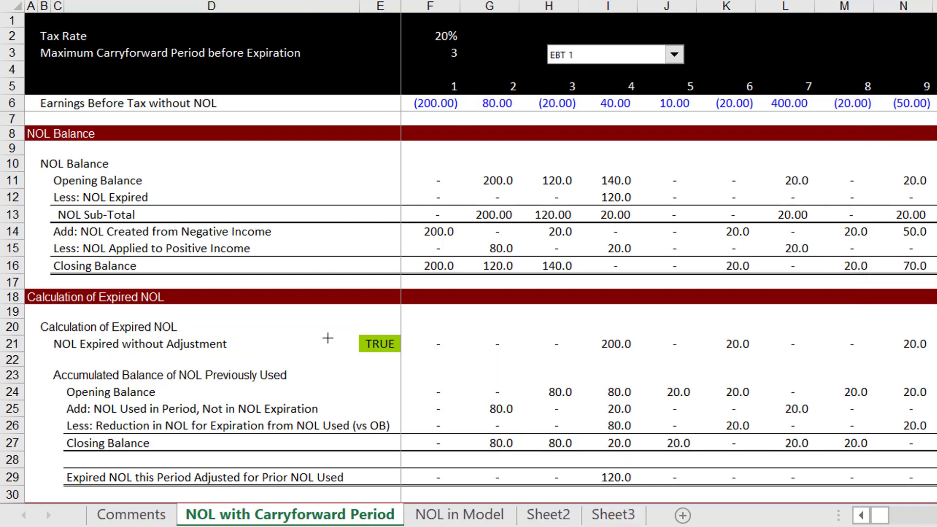
mouse_move(323, 337)
mouse_down()
mouse_move(350, 358)
mouse_move(343, 351)
mouse_up()
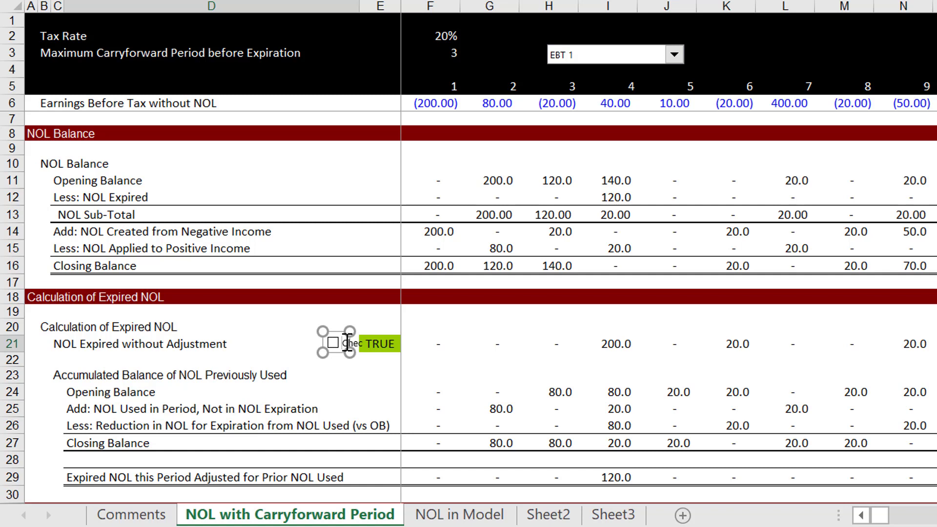
click(263, 336)
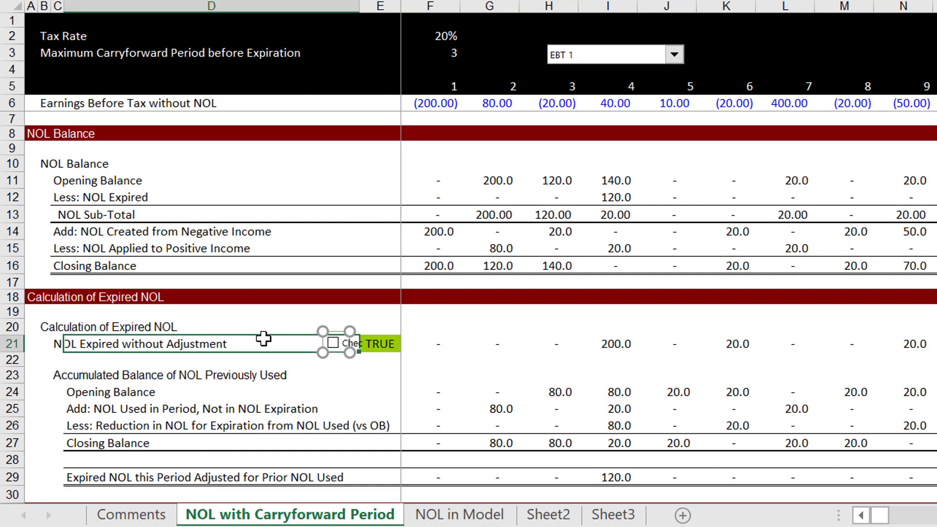
Remove the new check box's caption and set its cell link to E21
right_click(333, 343)
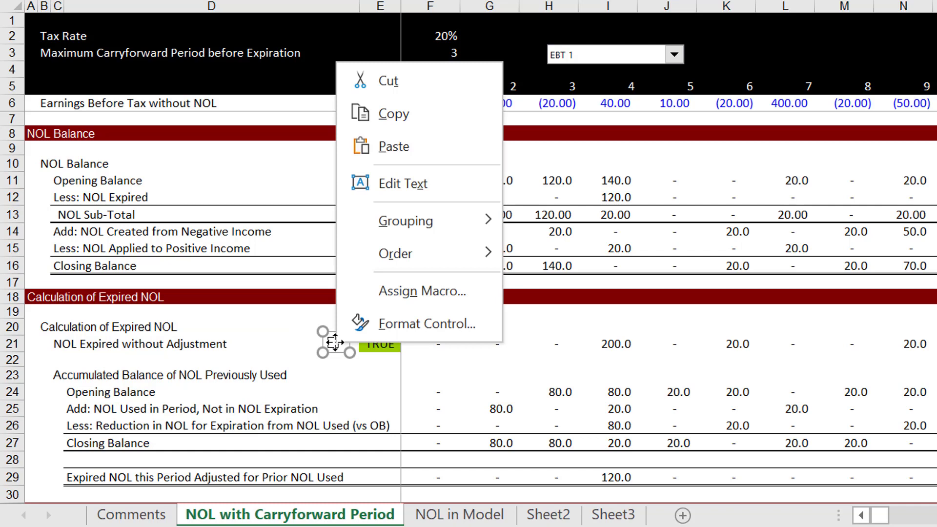
click(401, 324)
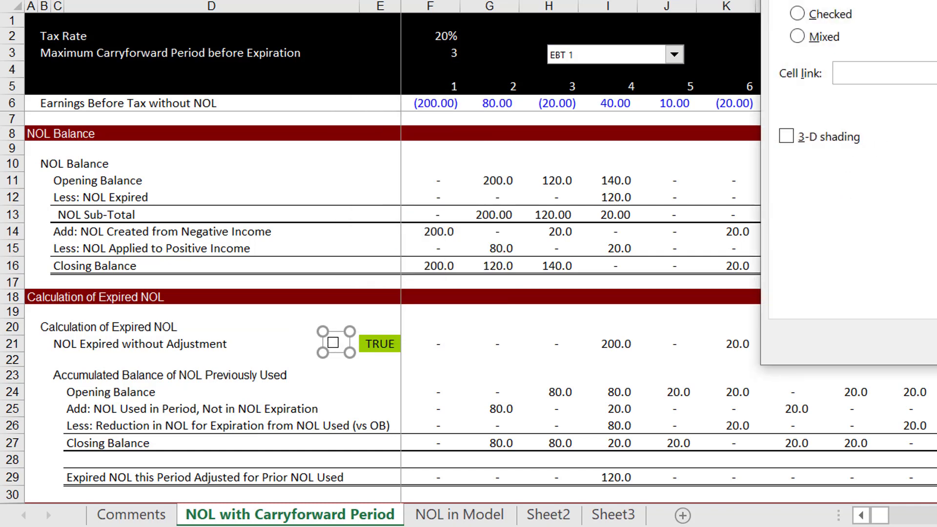
key(Escape)
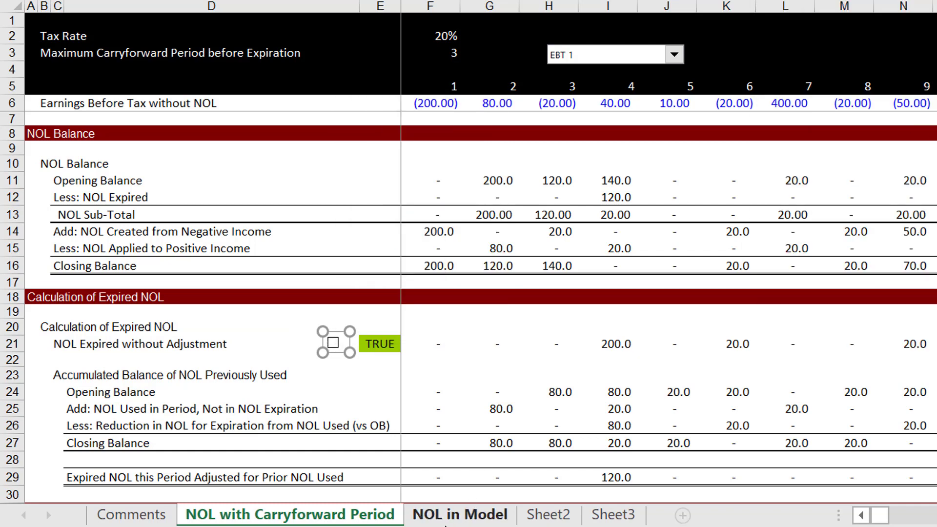
click(459, 514)
click(348, 516)
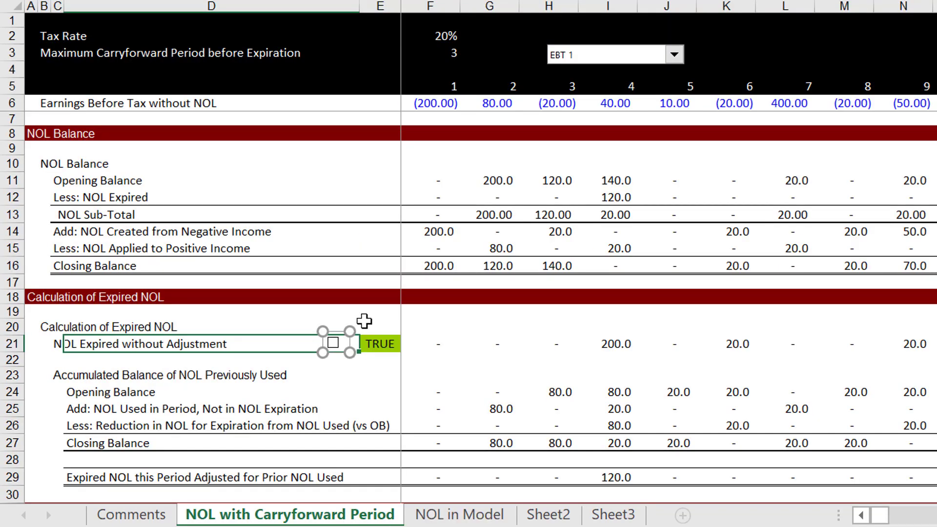
key(ctrl+1)
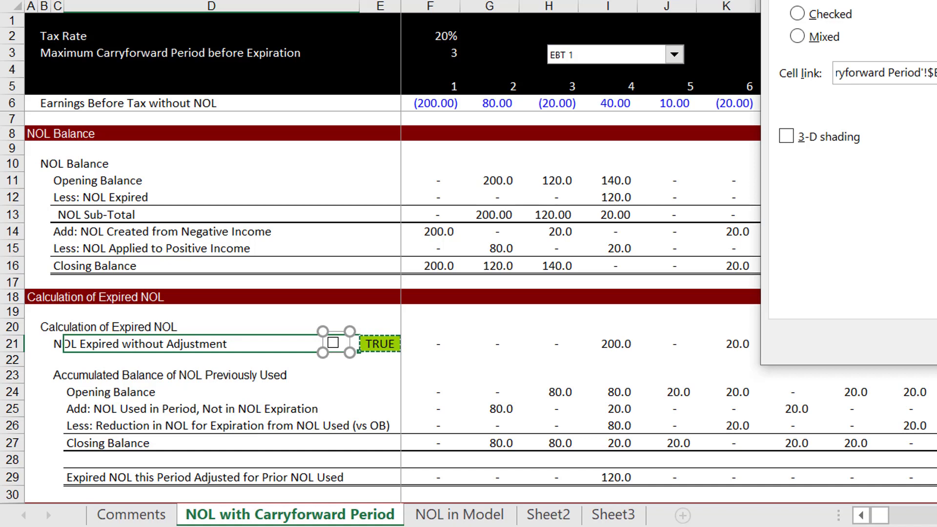
key(Return)
Multiply the NOL Expired without Adjustment formula in F21 by the switch cell, using the absolute reference $E$21
click(465, 351)
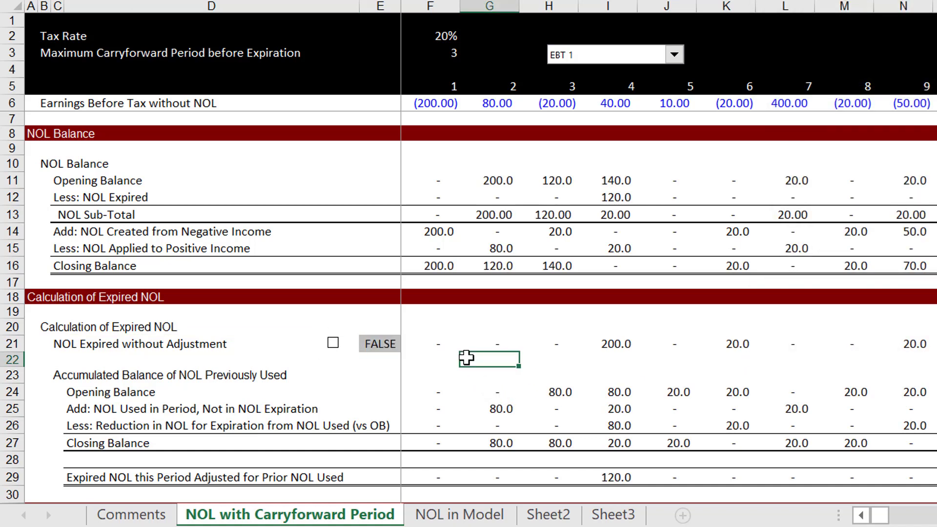
key(Left)
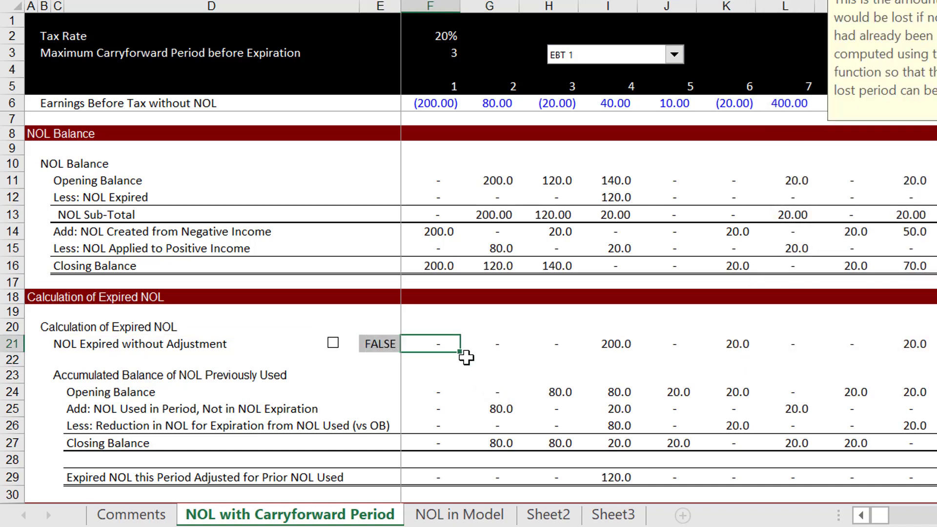
text(=)
key(Escape)
key(F2)
text(*)
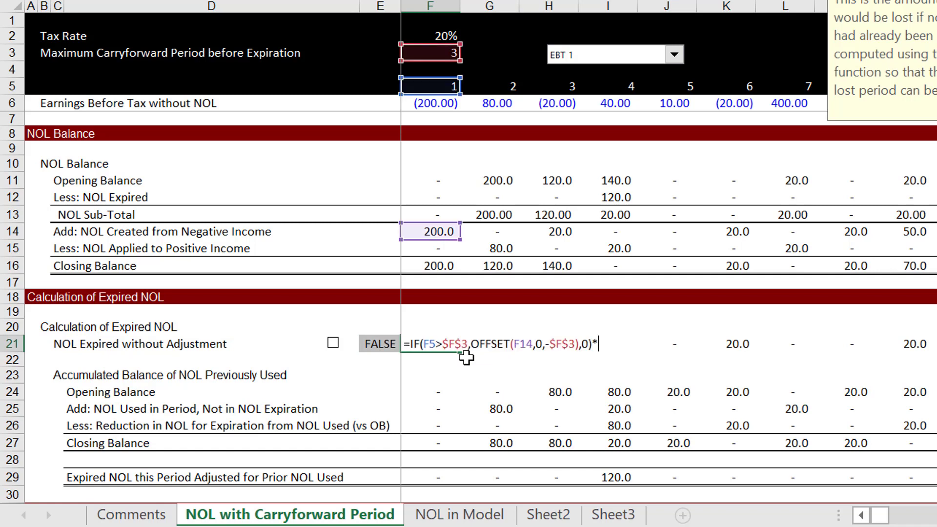
click(374, 338)
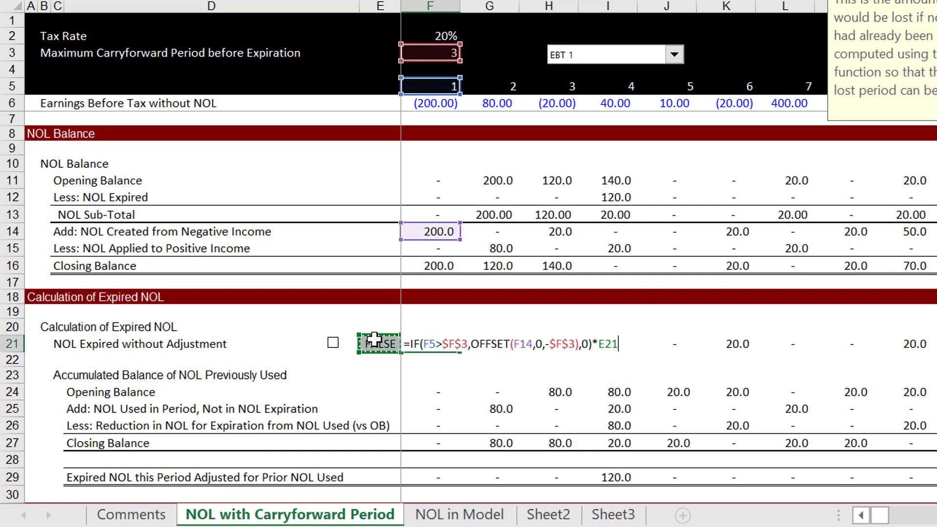
key(F4)
key(Return)
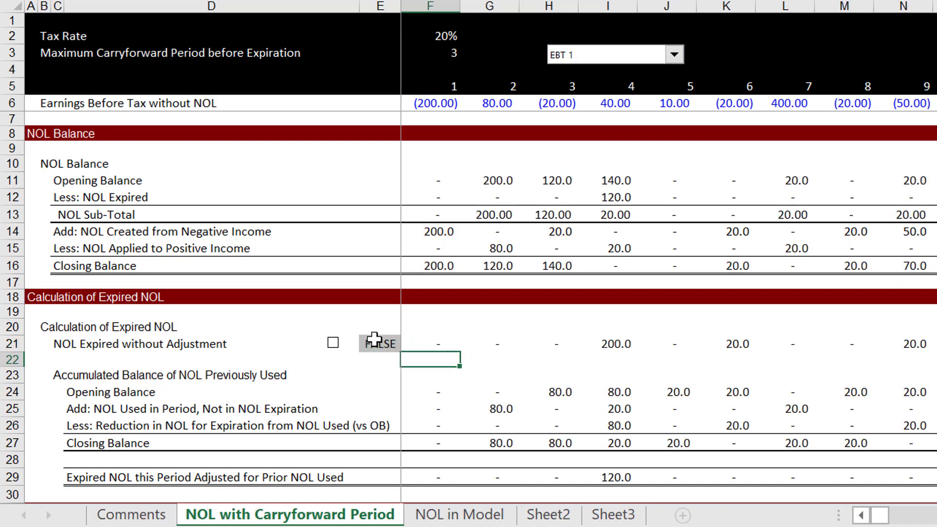
Copy the F21 formula across the remaining periods of the NOL Expired without Adjustment row
key(Up)
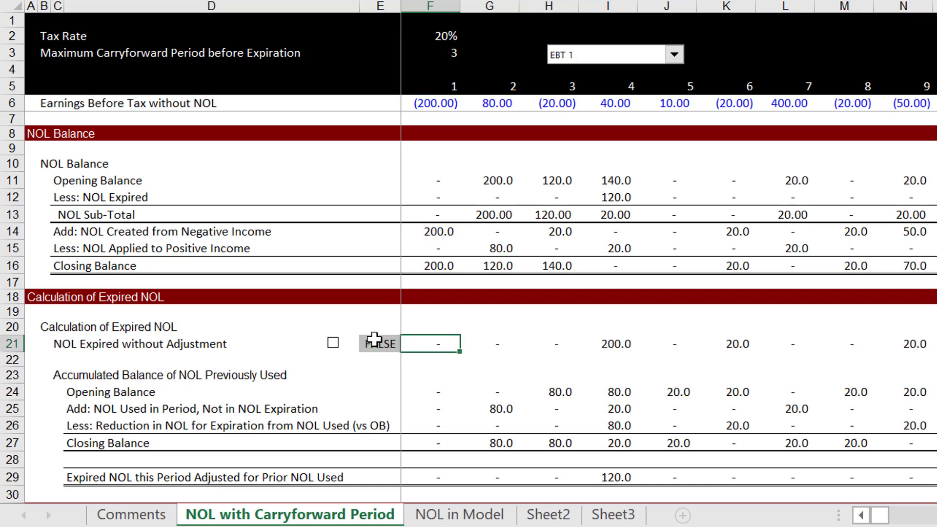
key(ctrl+shift+Right)
key(ctrl+r)
key(Left)
key(Left)
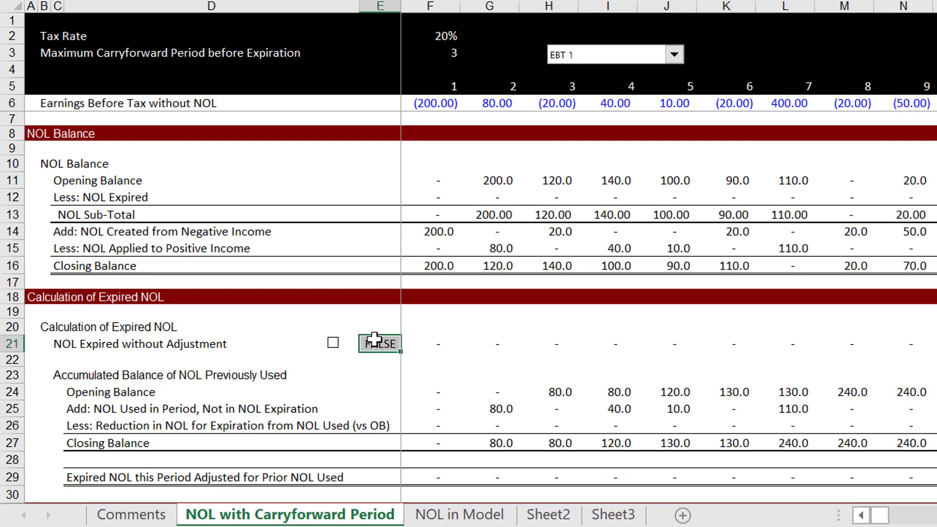
key(Right)
key(Right)
key(Left)
key(Right)
key(Right)
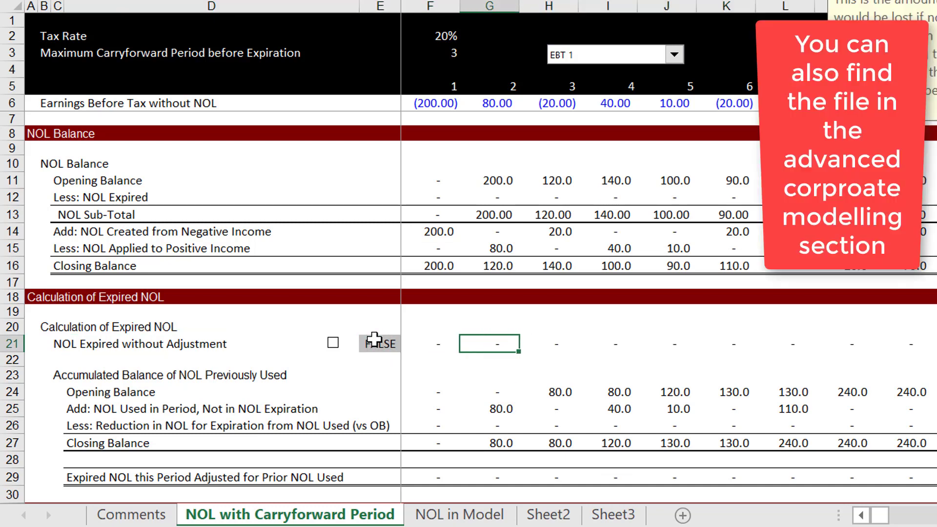
key(Left)
key(Up)
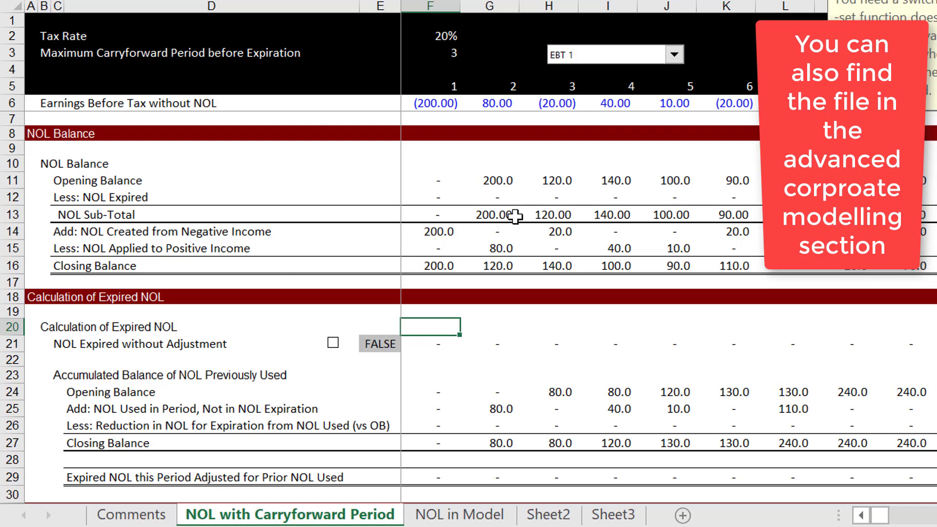
Compare the NOL created from negative income with the NOL applied to positive income across the first periods in rows 14 and 15
click(442, 236)
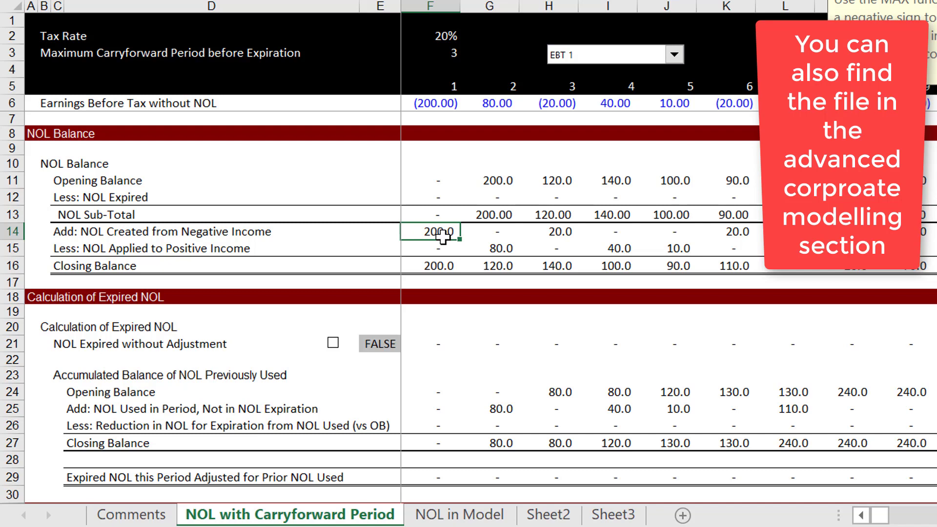
key(Return)
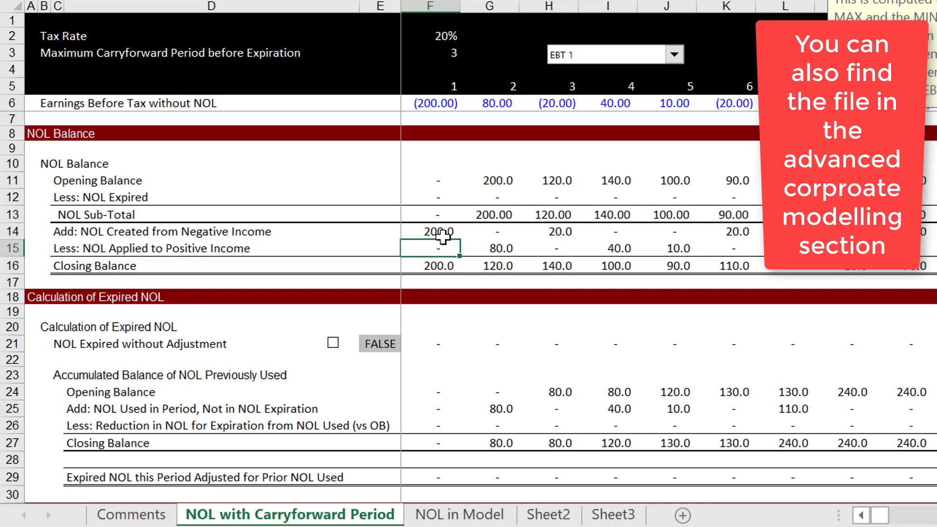
key(Up)
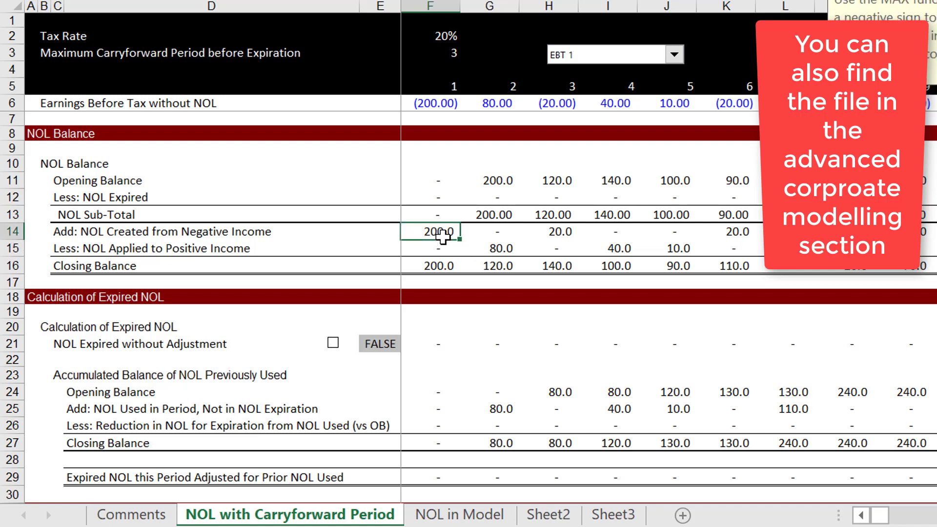
key(Return)
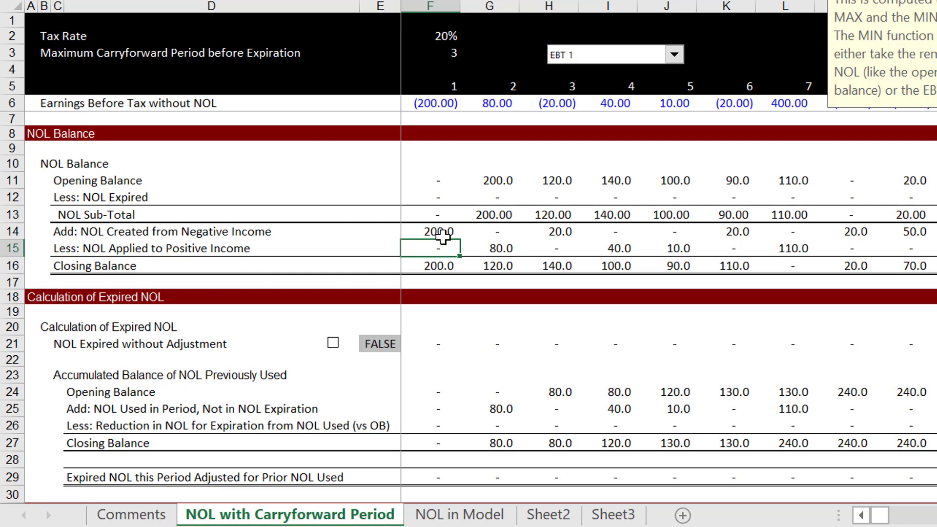
key(Up)
key(Right)
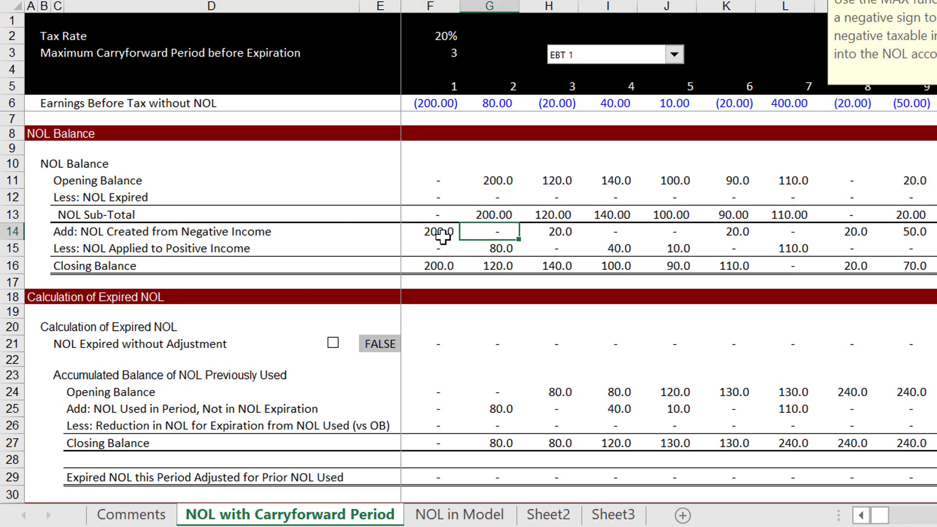
key(Right)
key(Down)
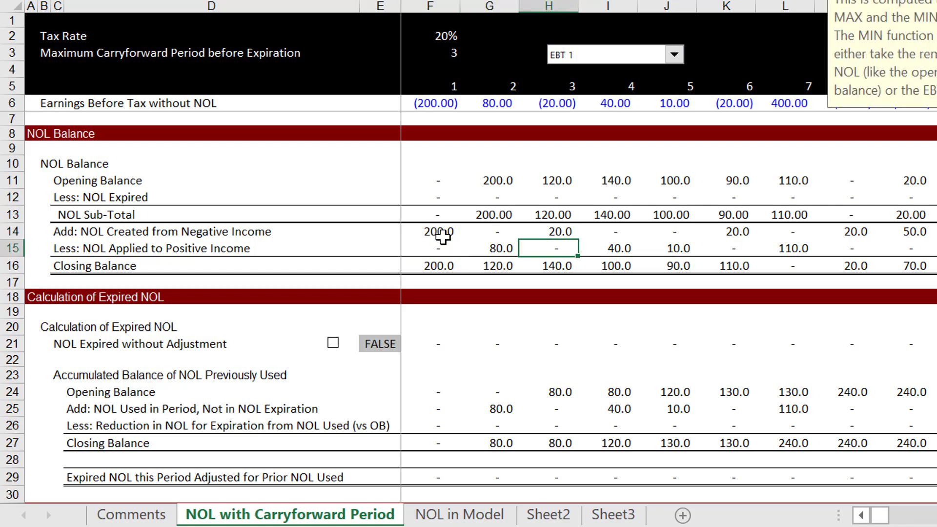
key(Left)
key(Left)
key(Right)
key(Right)
key(Right)
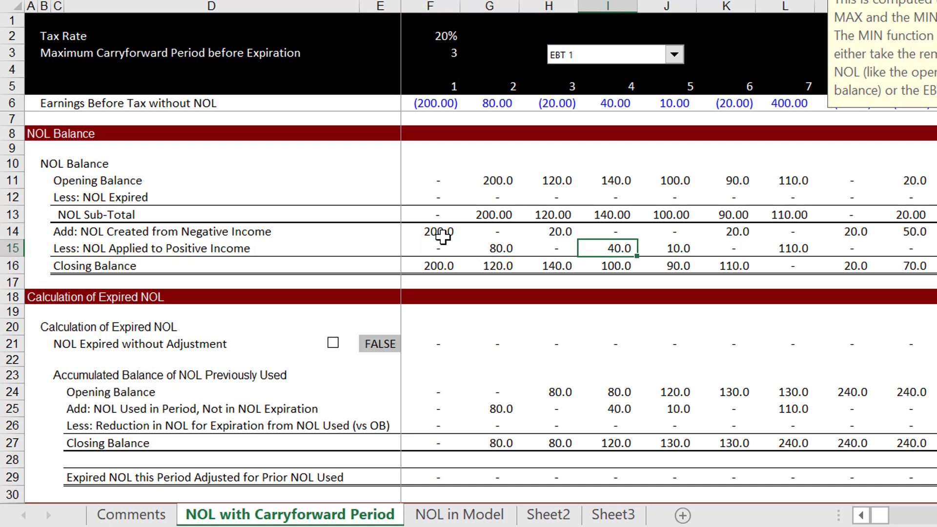
key(Left)
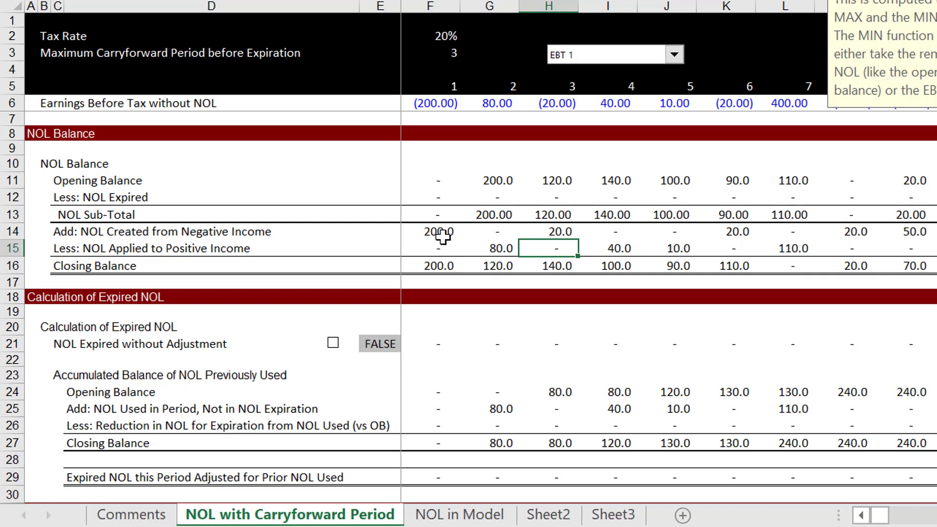
key(Right)
key(Right)
key(Left)
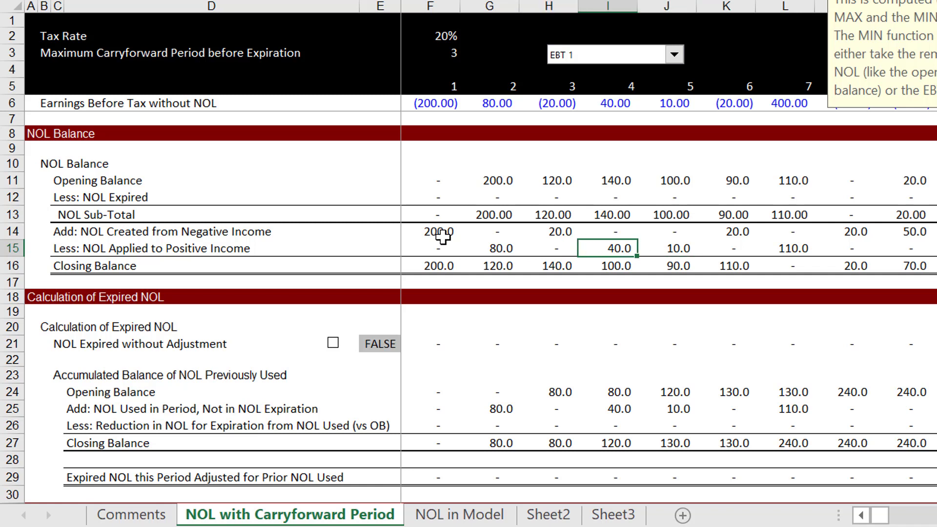
key(Left)
key(Left)
key(Left)
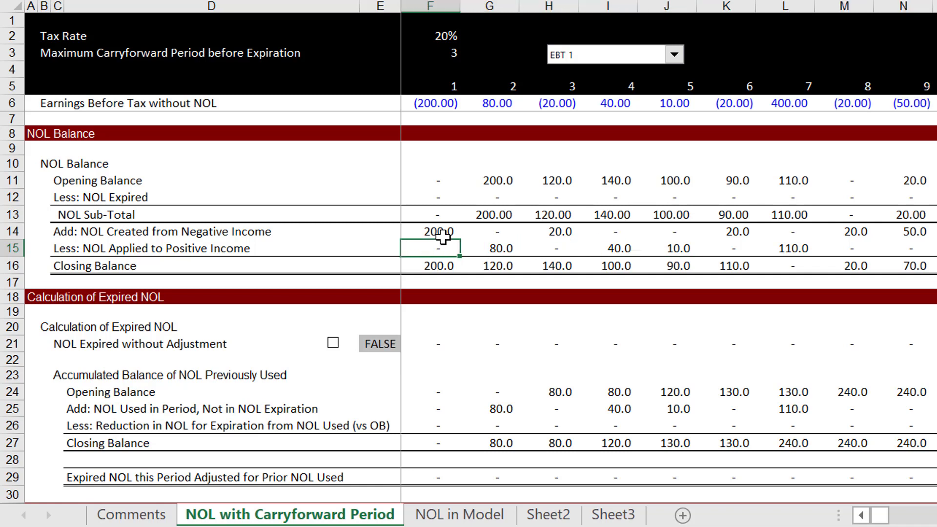
Total the NOL Applied to Positive Income row in E15 by summing F15:R15, and widen column E to fit the result
key(Left)
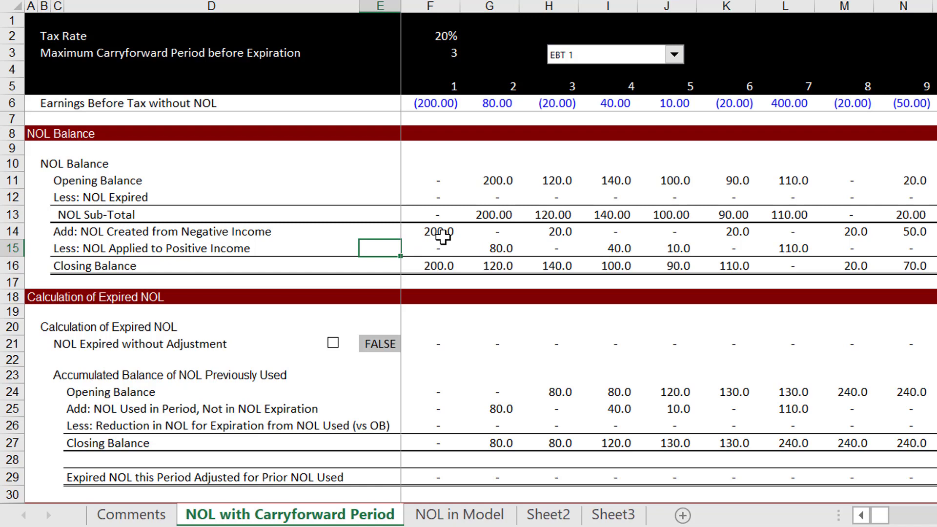
text(=sum()
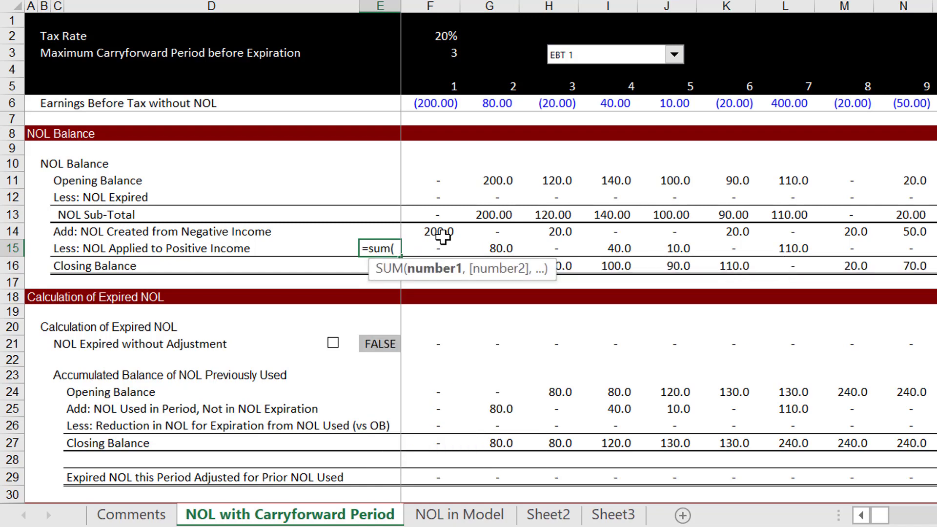
key(Right)
key(ctrl+shift+Right)
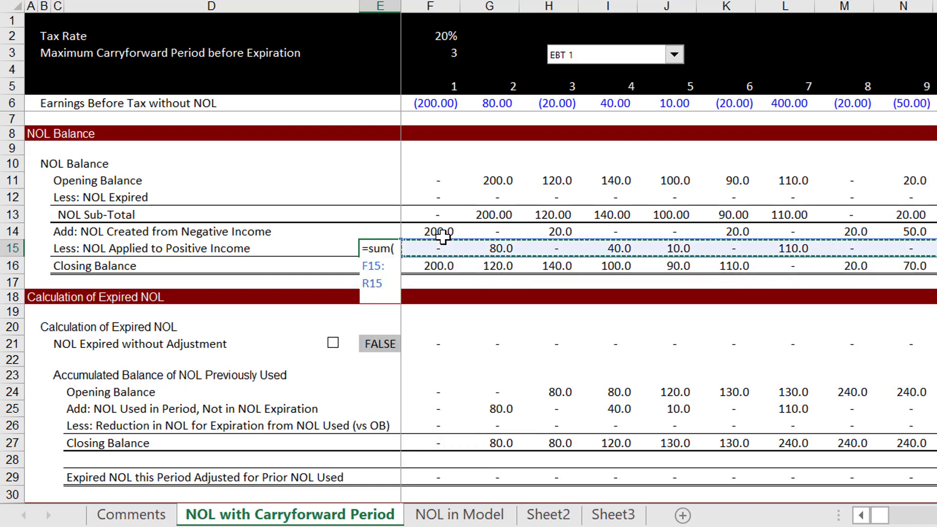
key(ctrl+Return)
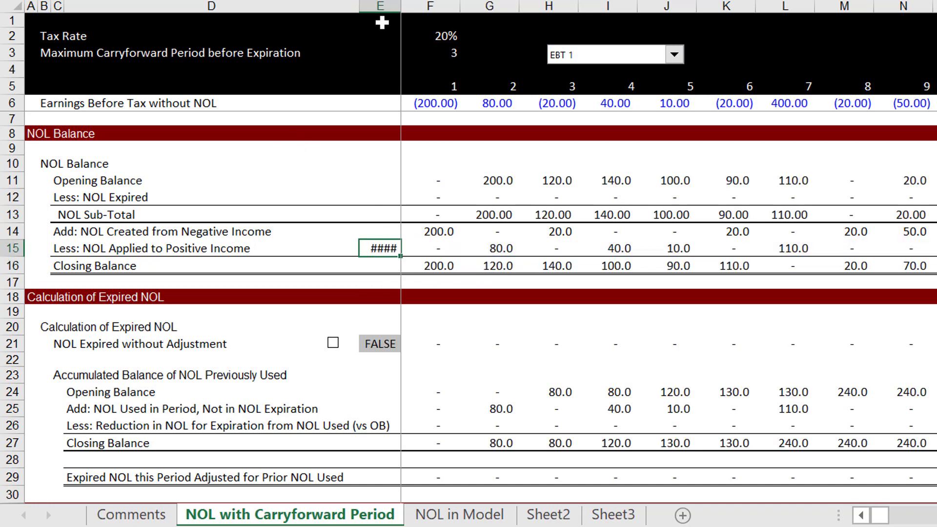
drag(400, 6, 414, 15)
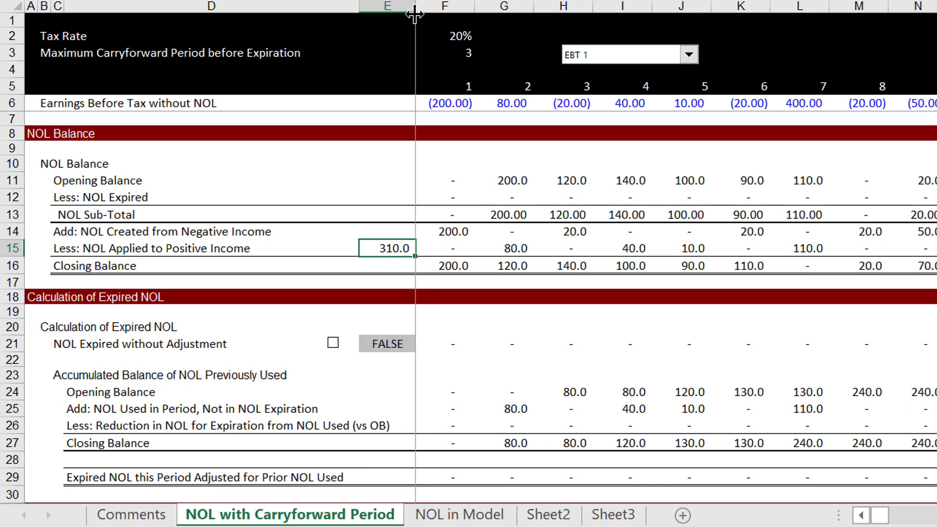
Switch the NOL expiration check box on, off and on again to compare the total NOL applied
click(333, 343)
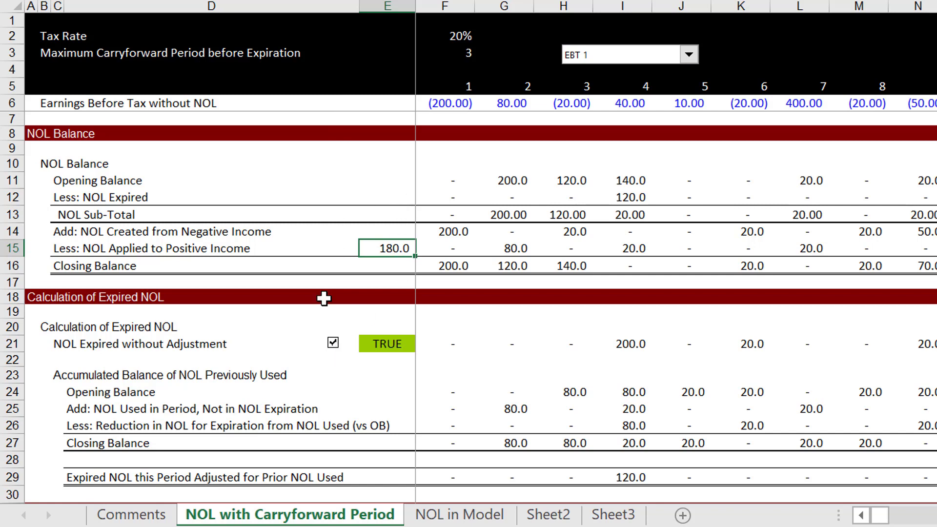
click(333, 344)
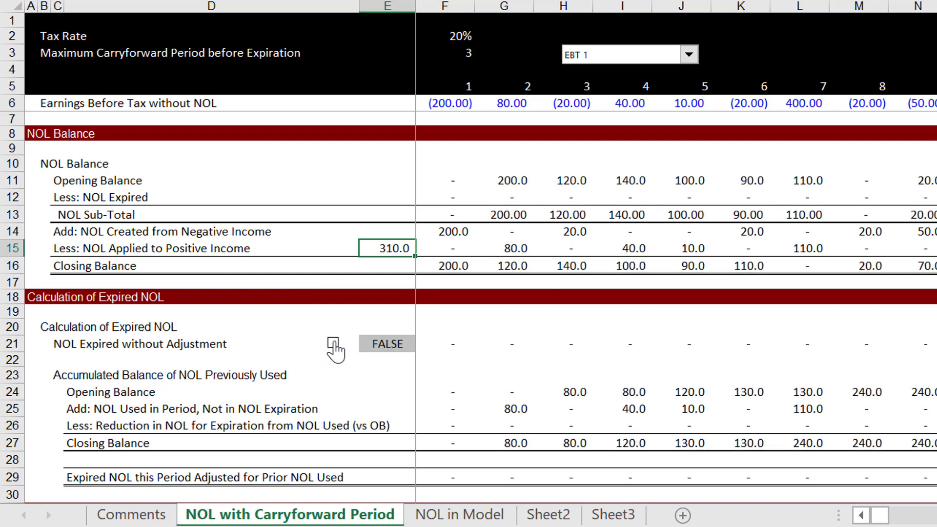
click(333, 343)
Total the NOL Created from Negative Income row in E14 by summing F14:R14
key(Up)
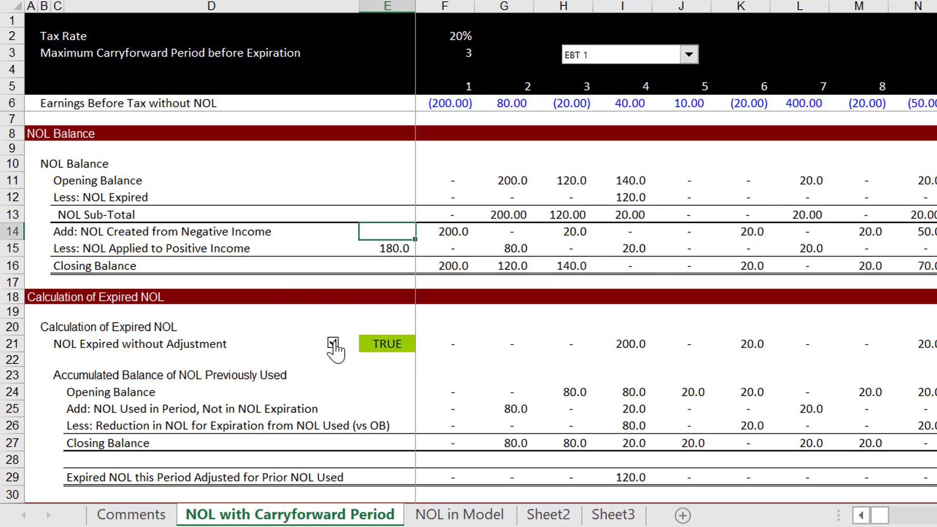
text(=sum()
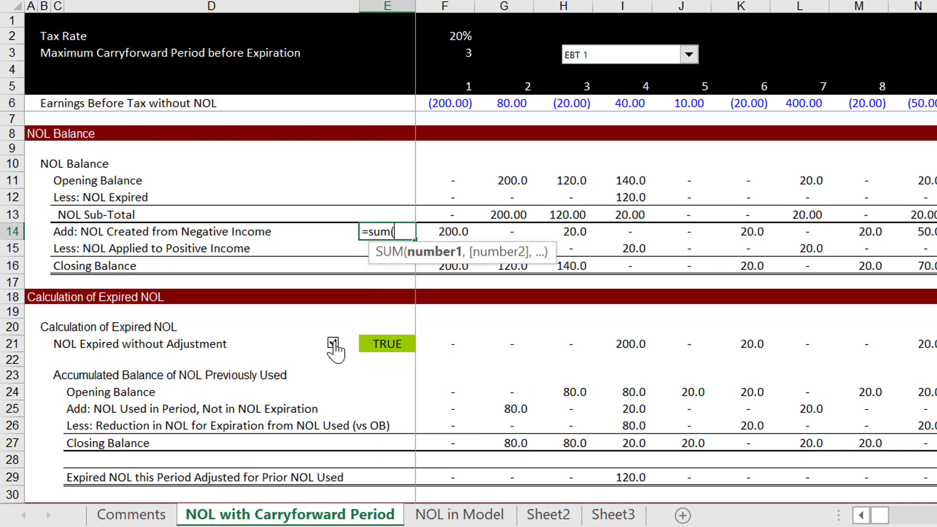
key(Right)
key(ctrl+shift+Right)
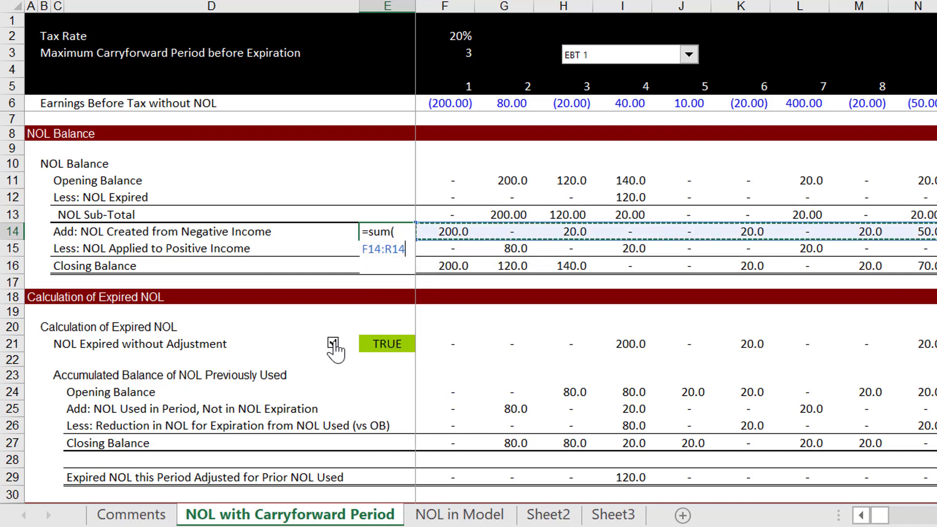
key(ctrl+Return)
key(Return)
key(Up)
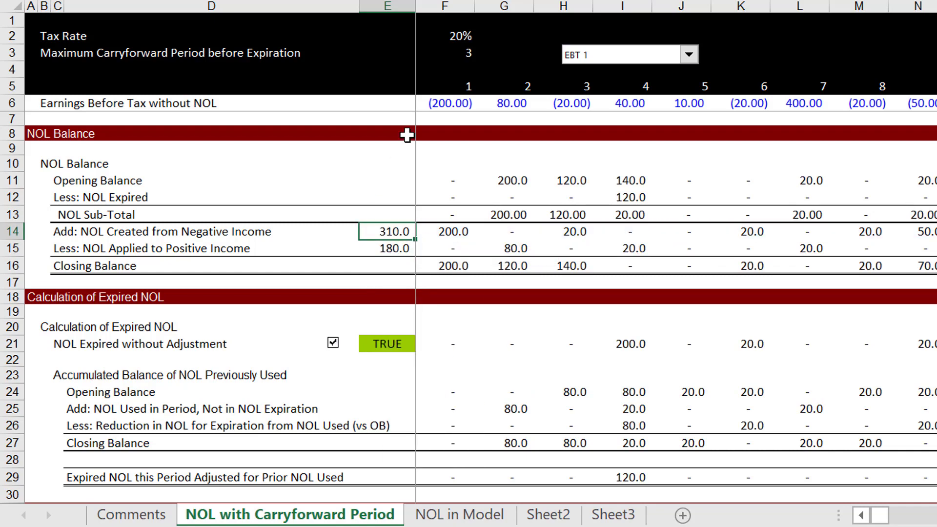
Set the Maximum Carryforward Period before Expiration in F3 to 100
click(448, 52)
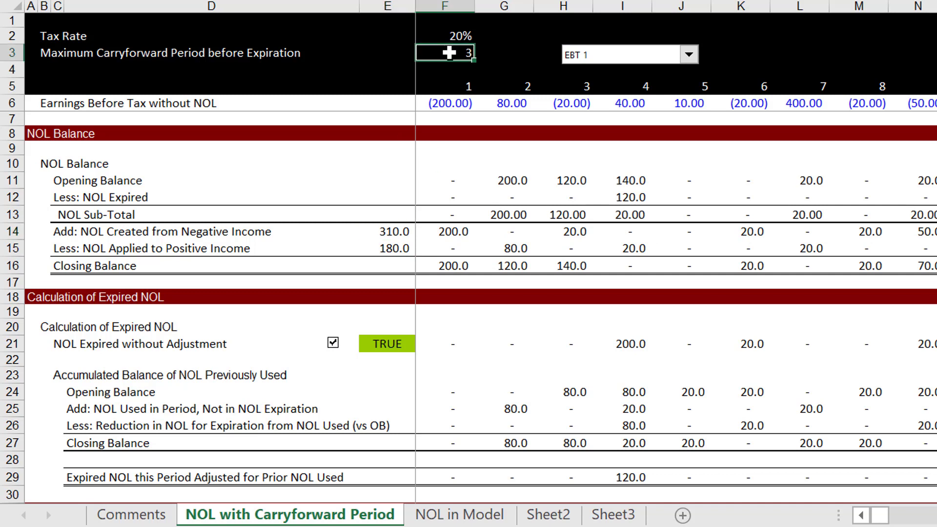
text(100)
key(Return)
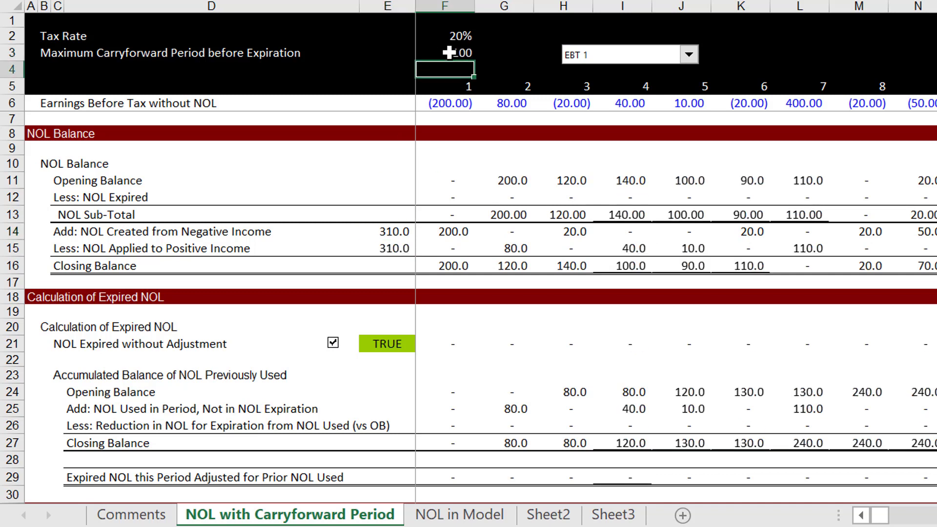
Enter 3 in cell D8 on the NOL Balance heading row
click(449, 52)
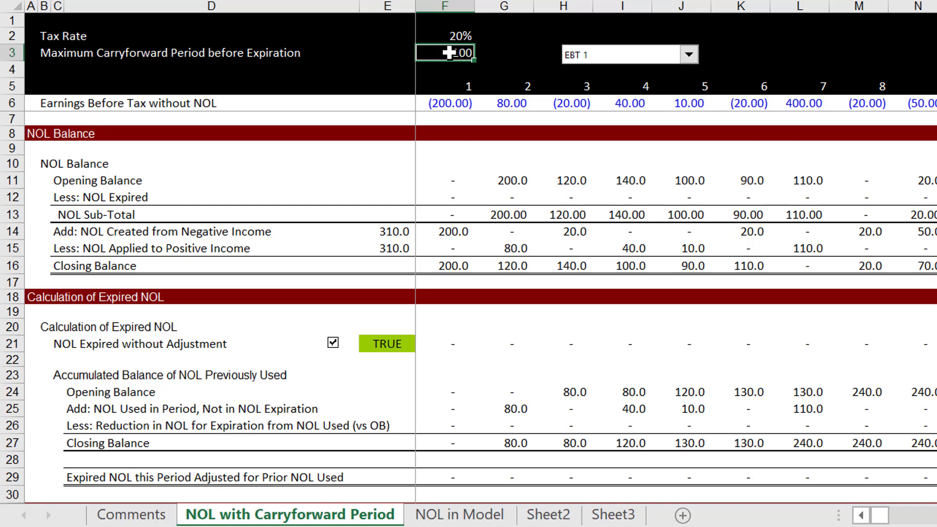
key(Return)
click(448, 53)
click(239, 136)
text(3)
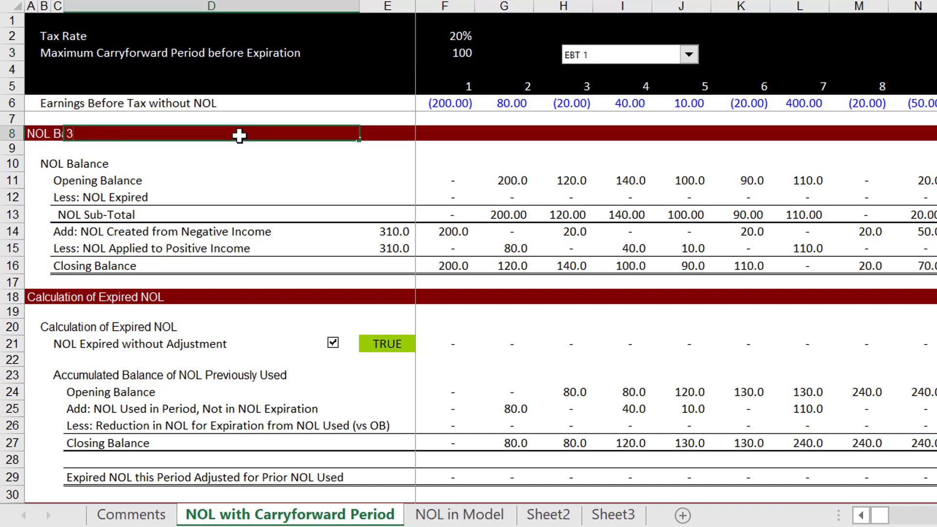
key(Return)
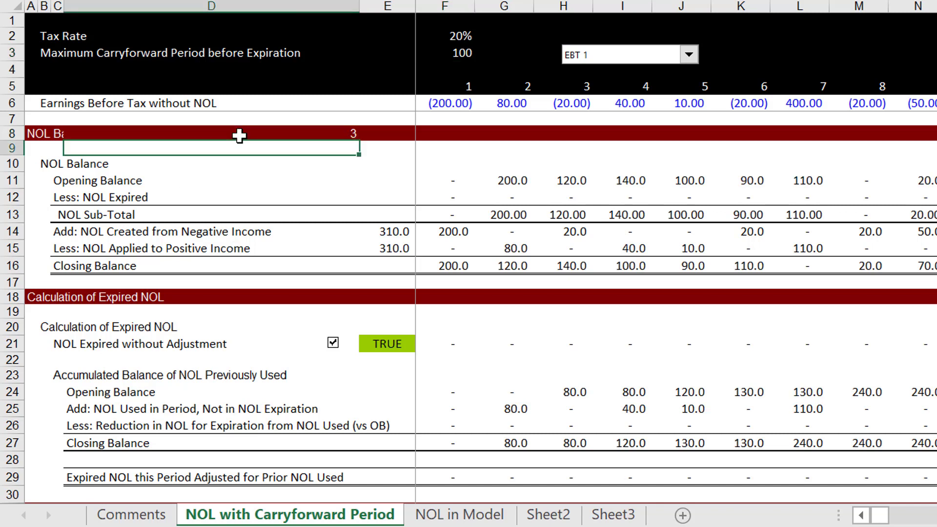
Clear the stray entry from D8 and set the Maximum Carryforward Period before Expiration in F3 to 3
click(239, 135)
key(Delete)
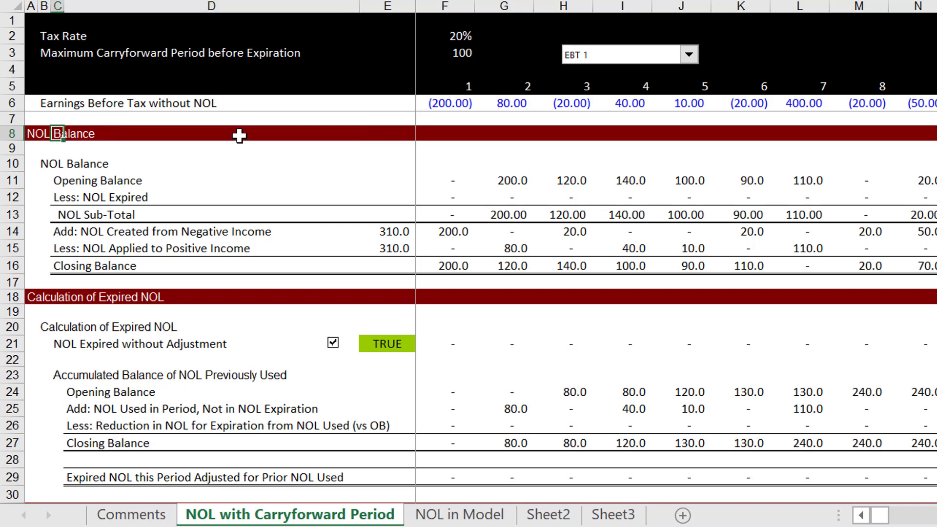
click(440, 75)
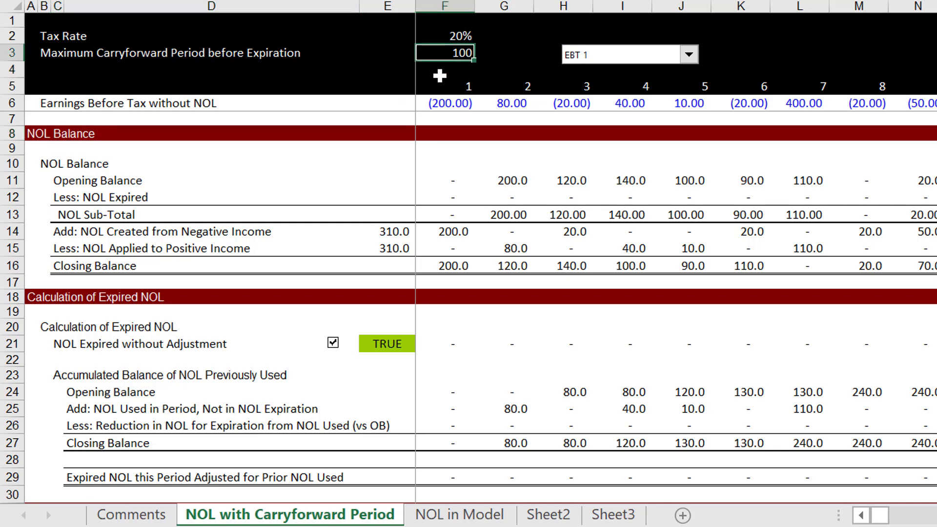
key(Up)
key(Down)
text(3)
key(Return)
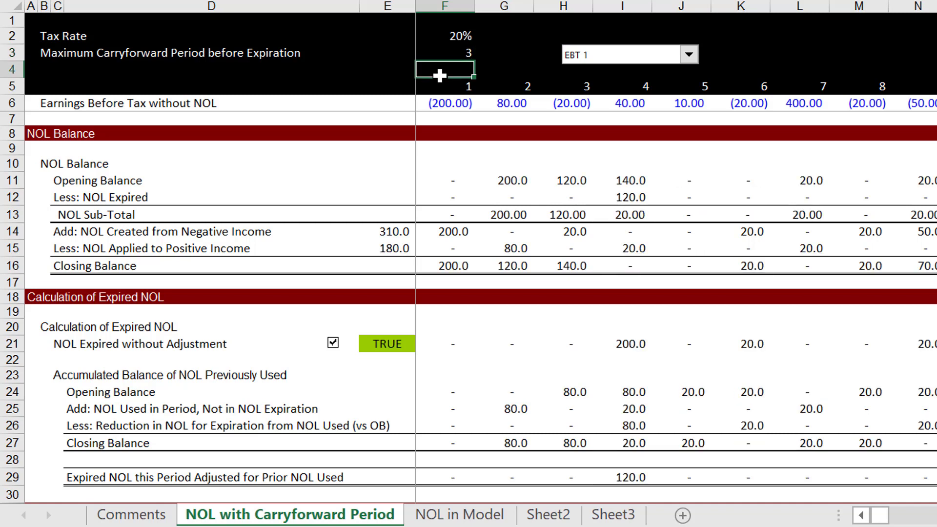
Examine the period 4 expired NOL and sub-total, and inspect the formula behind NOL Applied to Positive Income in I15
key(Down)
key(Down)
key(Down)
key(Down)
key(Down)
key(Down)
key(Down)
key(Down)
key(Down)
key(Down)
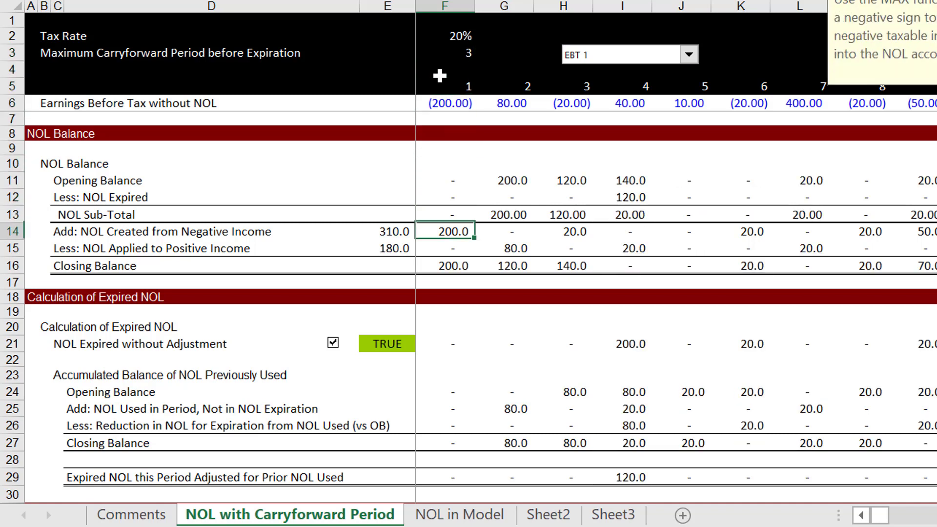
key(Down)
key(Right)
key(Right)
key(Right)
key(Up)
key(Up)
key(Up)
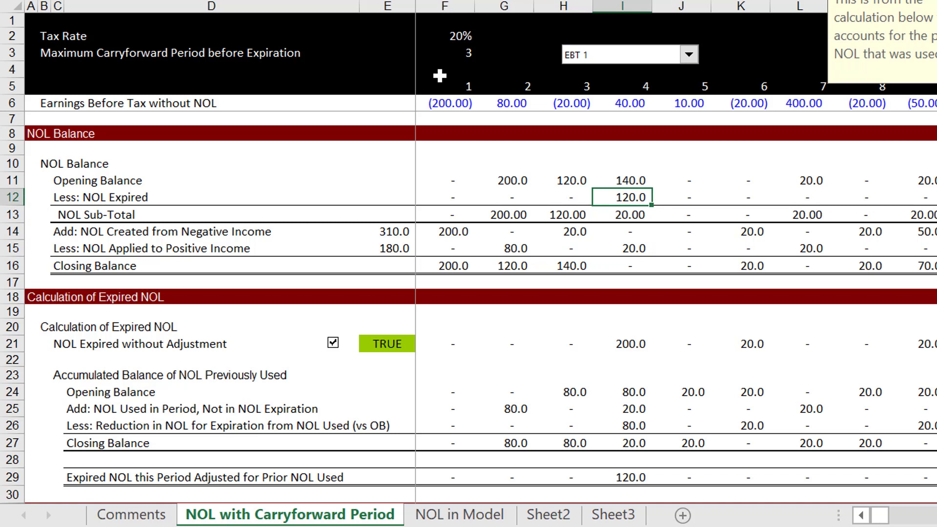
key(Down)
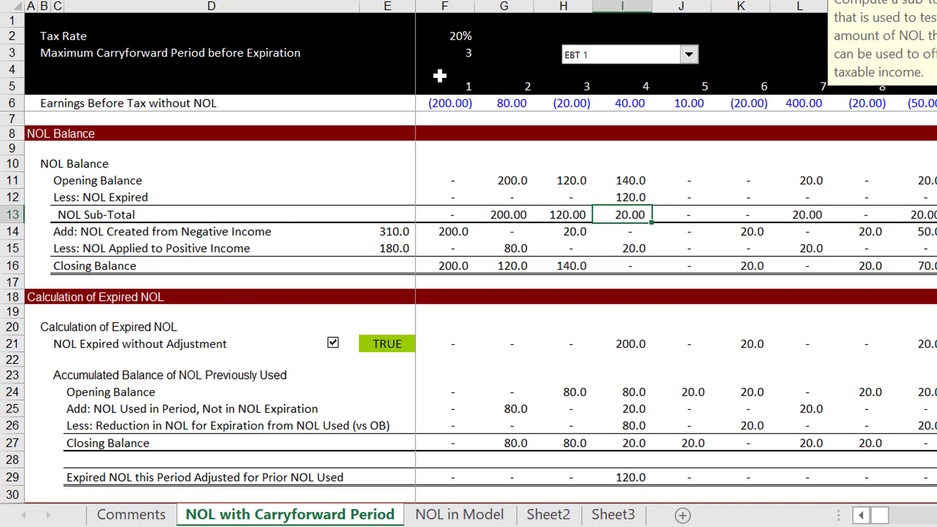
key(Down)
key(Down)
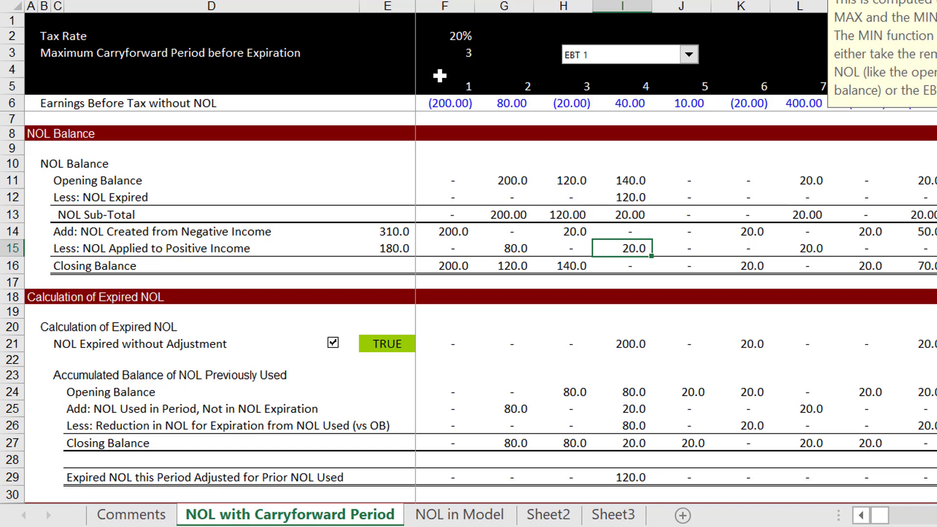
key(F2)
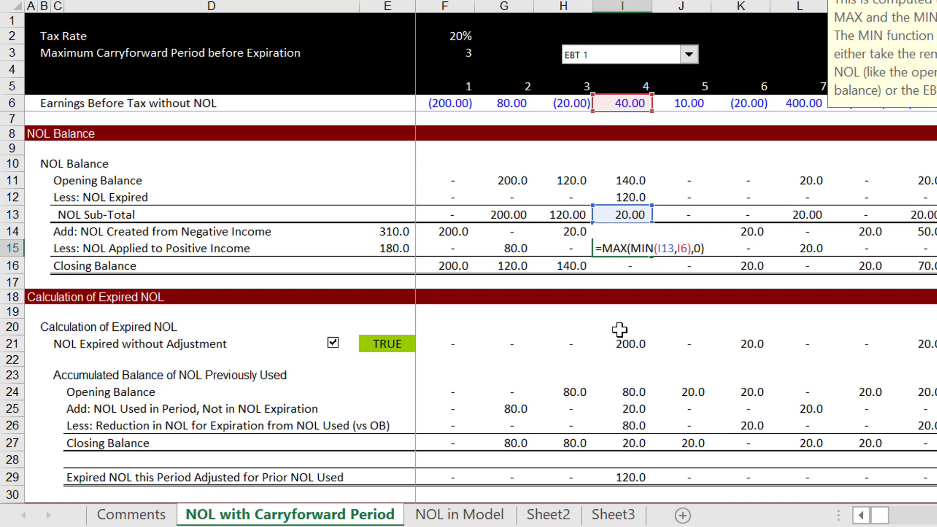
key(Return)
key(Up)
key(Up)
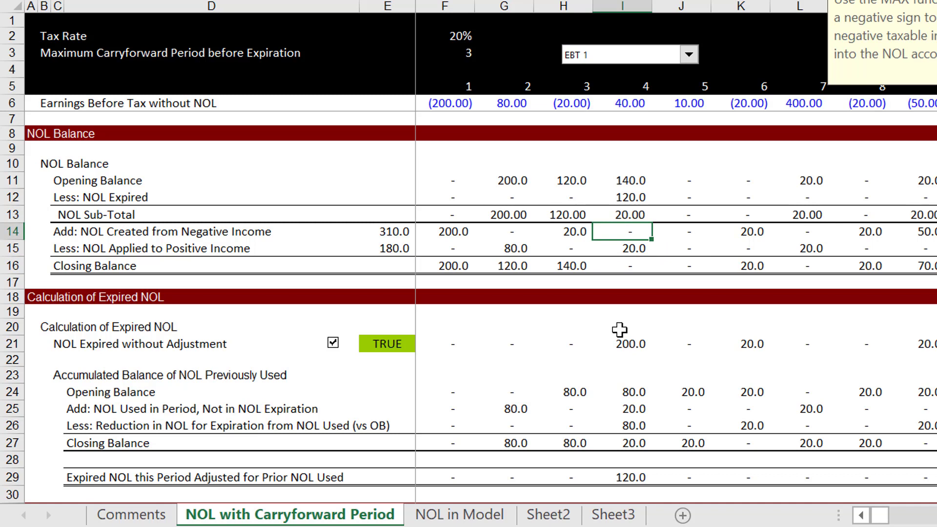
key(Down)
key(Down)
key(Down)
key(Up)
key(Up)
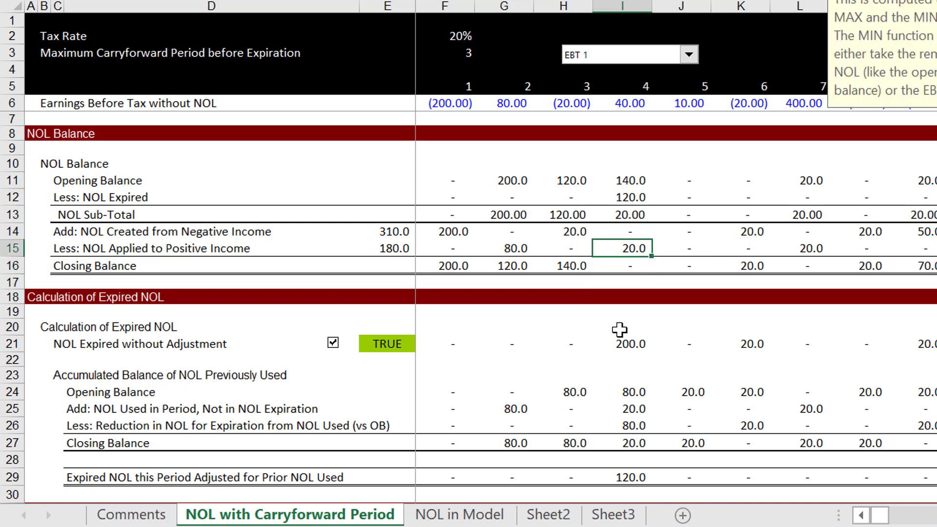
Trace the NOL created in period 1 through its use in period 2 to the expired amount in period 4
key(Up)
key(Left)
key(Left)
key(Left)
key(Left)
key(Right)
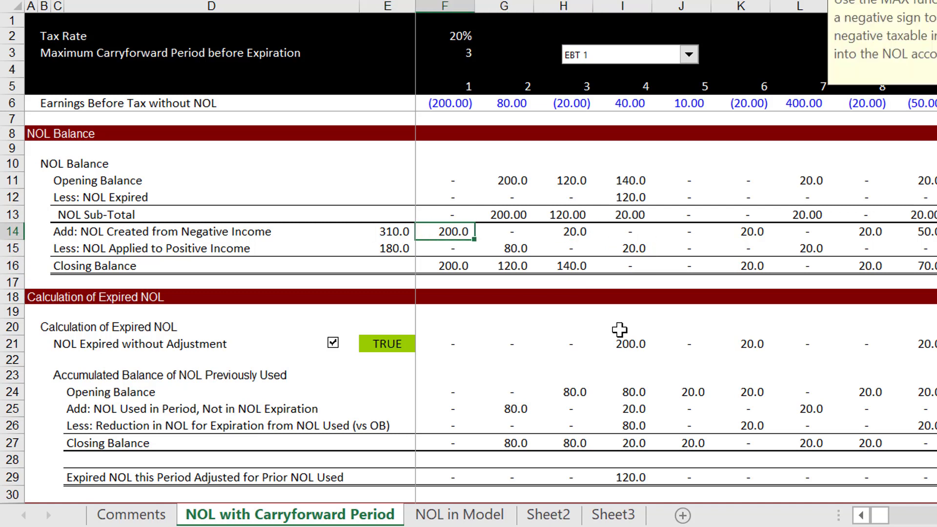
key(Down)
key(Right)
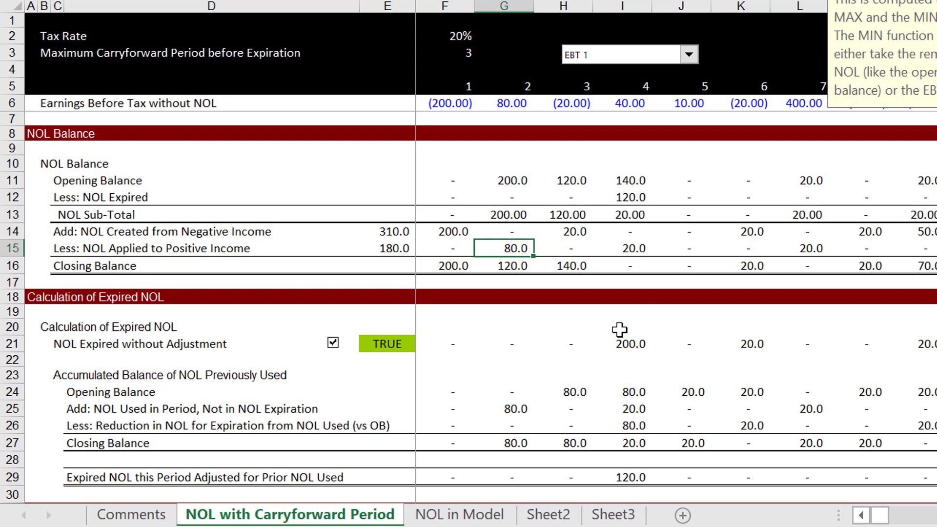
key(Up)
key(Up)
key(Up)
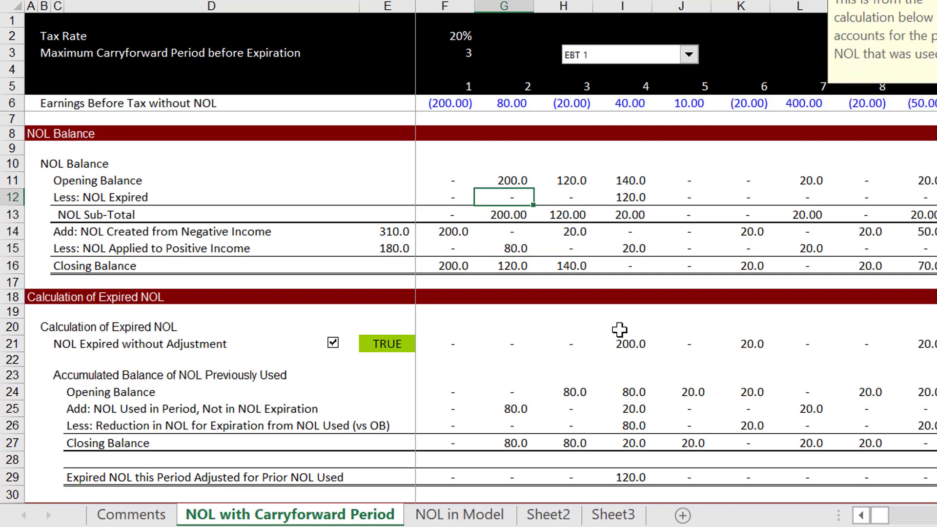
key(Down)
key(Down)
key(Down)
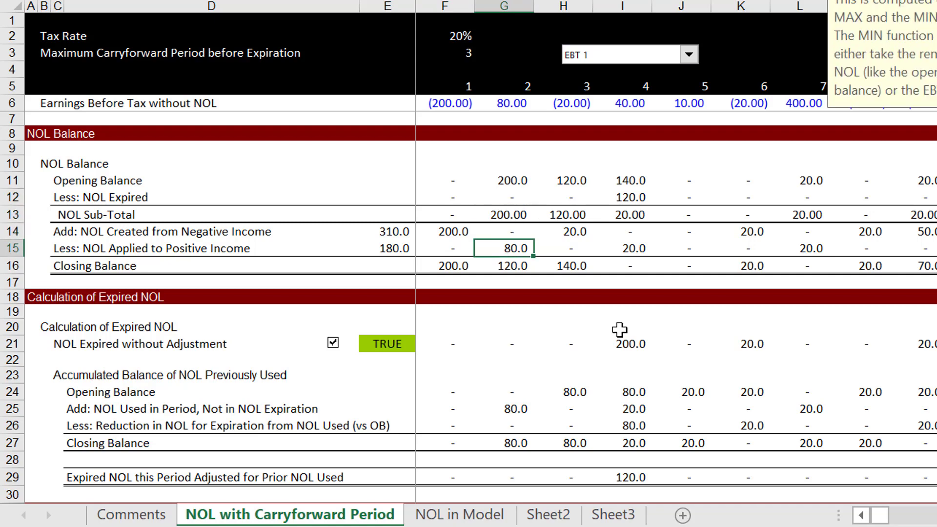
key(Up)
key(Up)
key(Up)
key(Right)
key(Right)
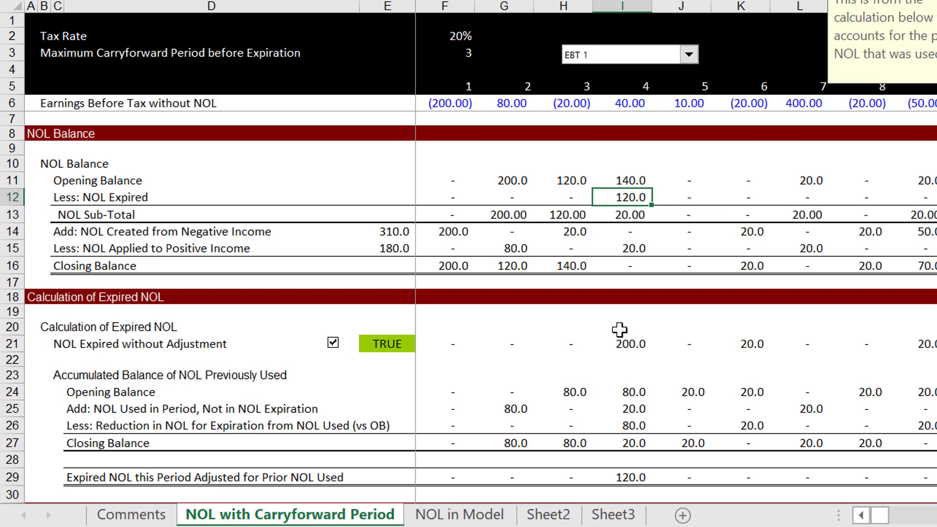
Review the Less: NOL Expired row from period 1 to period 4 and the closing balance for period 2
key(Left)
key(Left)
key(Left)
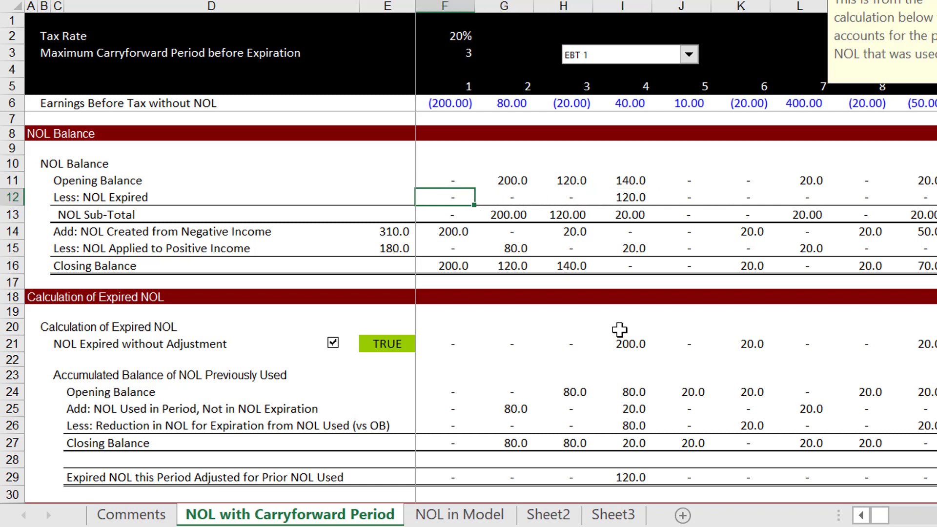
key(Right)
key(Right)
key(Right)
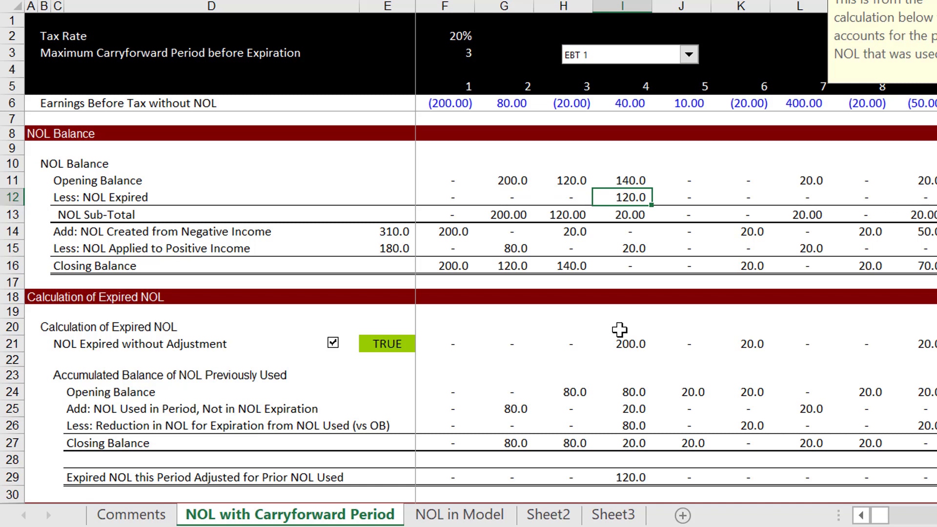
key(Down)
key(Down)
key(Down)
key(Left)
key(Left)
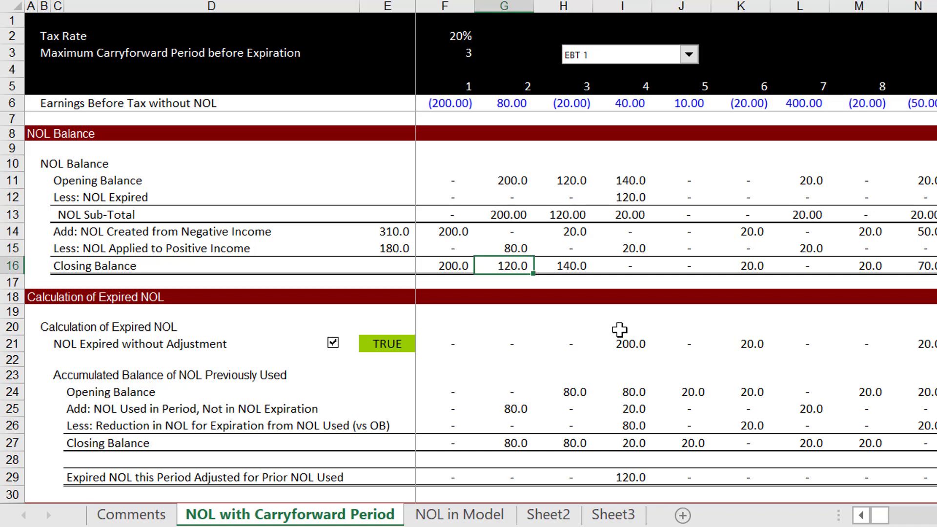
Insert two blank rows at row 30, above the Final Tax Paid heading
key(Page_Down)
key(Up)
key(Up)
key(Up)
key(Up)
key(Up)
key(Up)
key(Up)
key(Up)
key(Up)
key(Up)
key(Up)
key(Up)
key(Up)
key(Up)
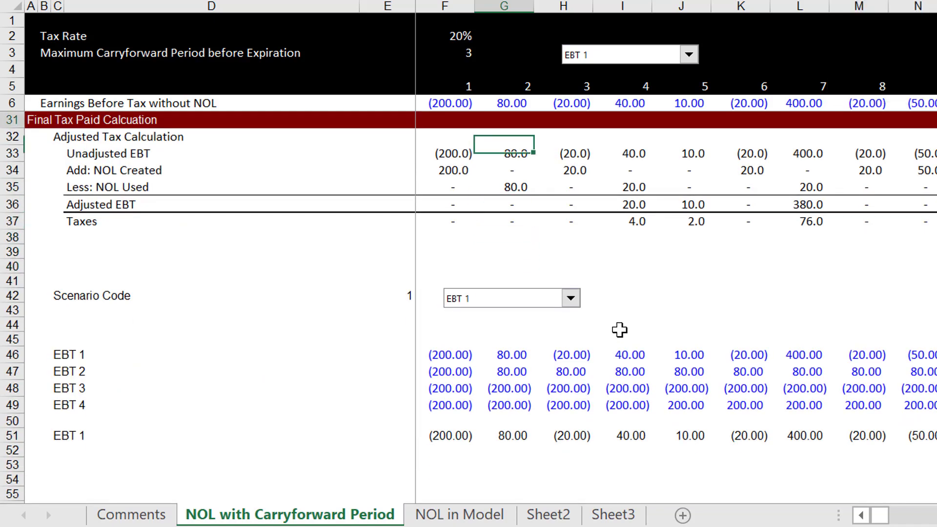
key(Down)
key(Down)
key(Down)
key(Down)
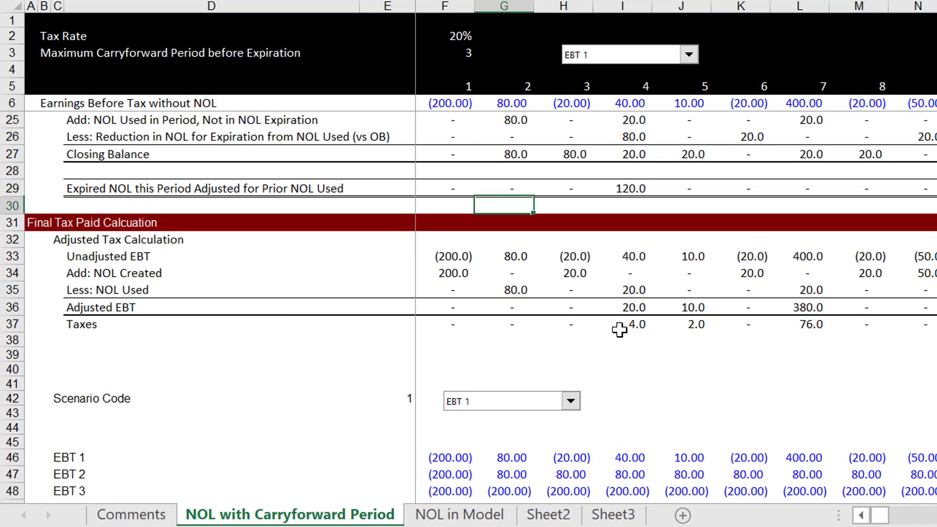
key(shift+space)
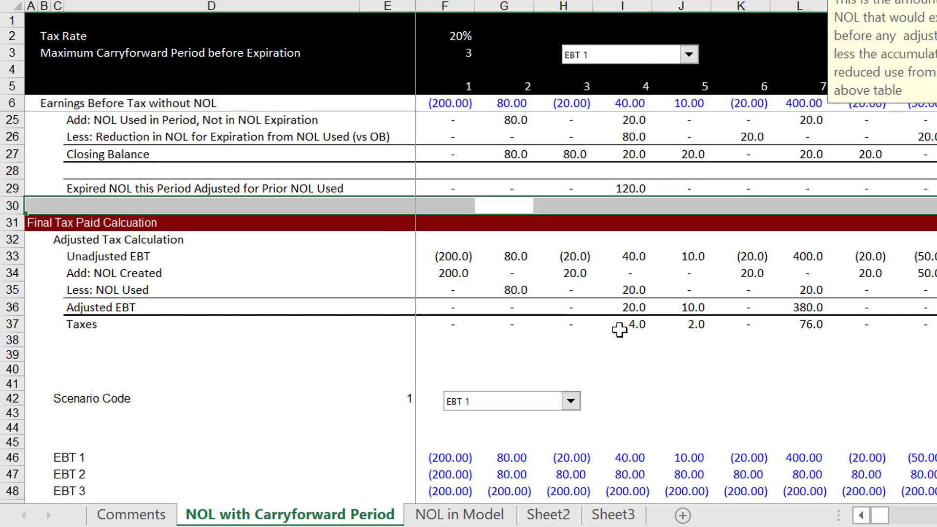
key(ctrl+shift+plus)
key(ctrl+shift+plus)
Label cell D30 "Expired NOL without Adjustment"
key(Left)
key(Left)
key(Left)
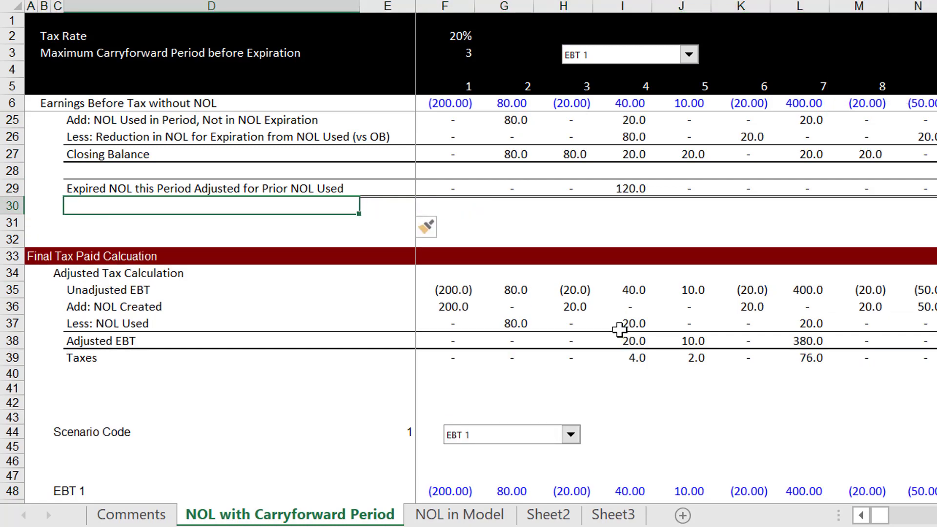
key(Right)
key(Left)
text(Expired)
key(BackSpace)
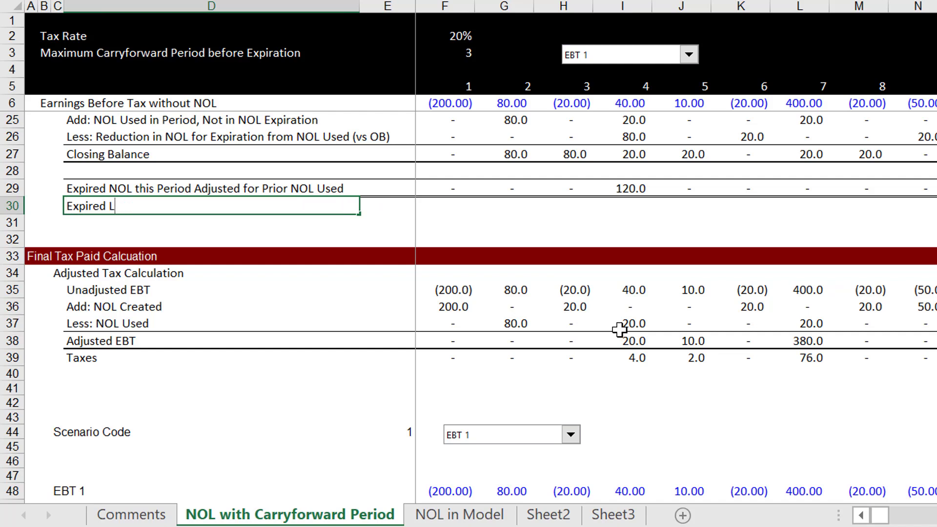
text(NOL without Adjustme)
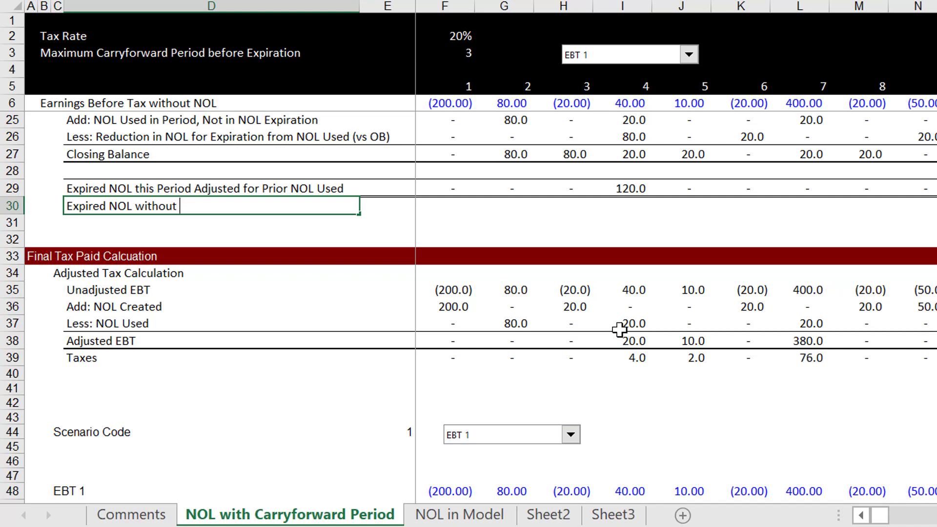
text(nt)
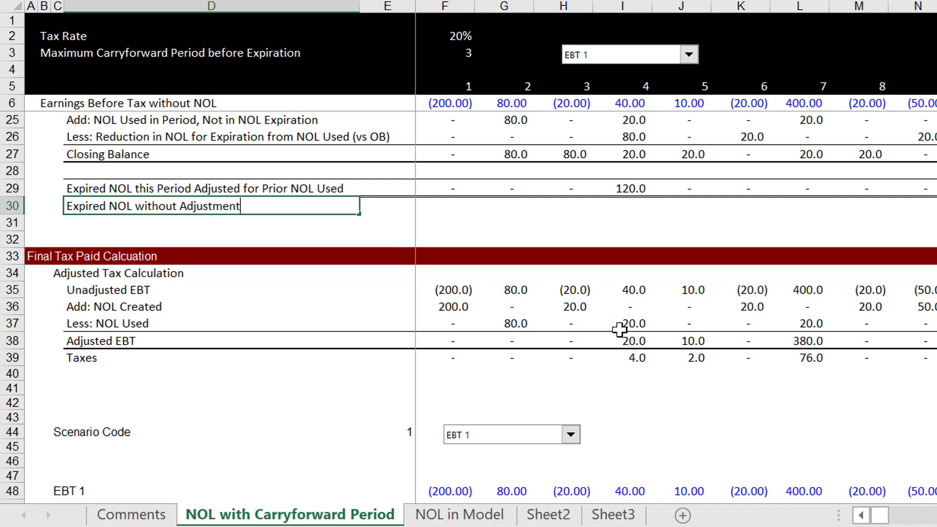
key(Return)
Link F30 to the NOL Expired without Adjustment value in F21 with the formula =F21
key(Right)
key(Up)
key(Right)
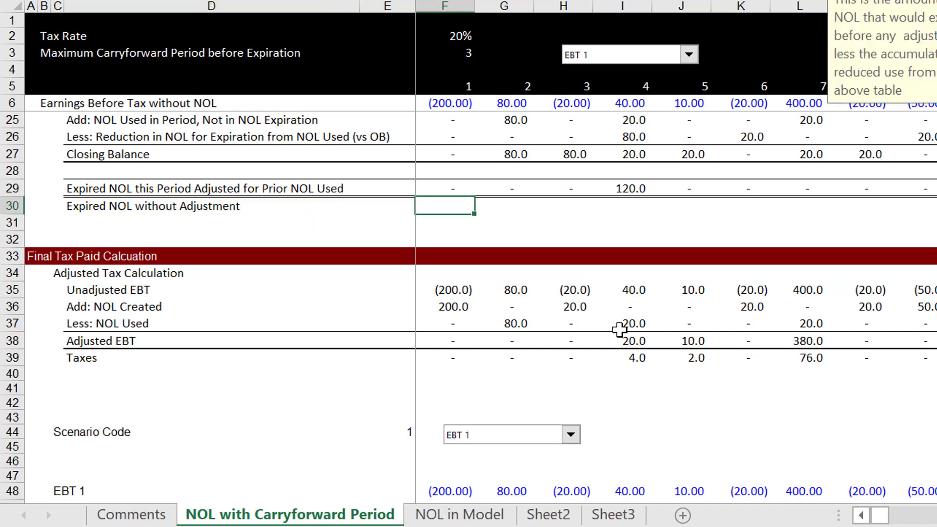
text(=)
key(Up)
key(Up)
key(Up)
key(Up)
key(Up)
key(Up)
key(Up)
key(Up)
key(Up)
key(Up)
key(Up)
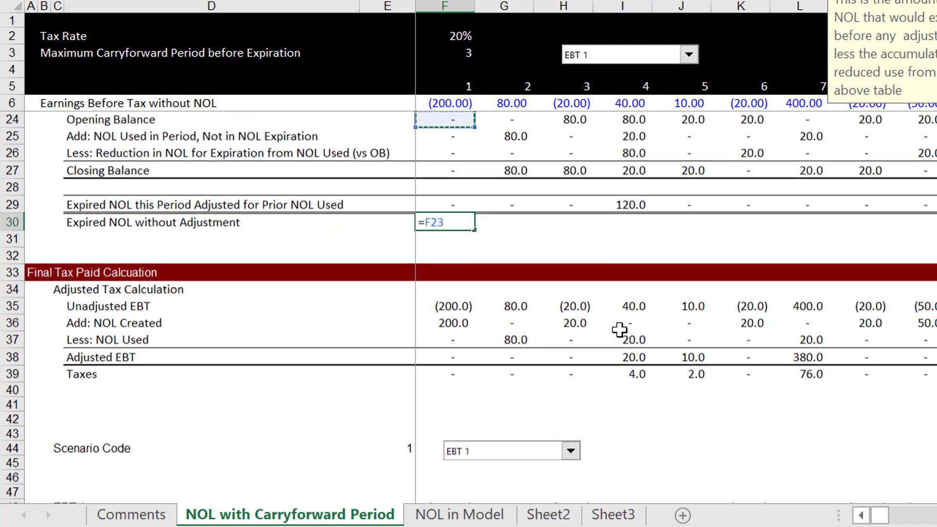
key(Down)
key(Down)
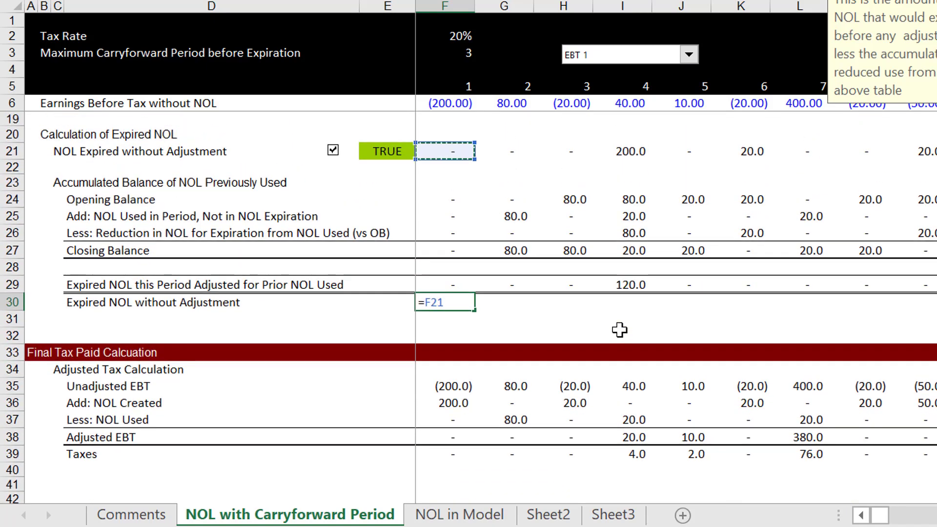
key(Return)
Copy the F30 formula across the remaining periods of the Expired NOL without Adjustment row
key(Up)
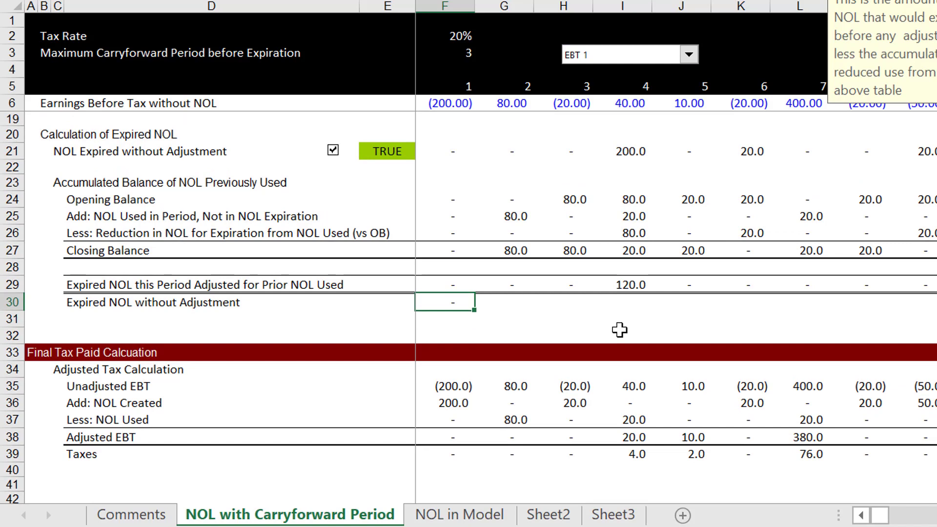
key(ctrl+shift+Right)
key(ctrl+r)
key(Down)
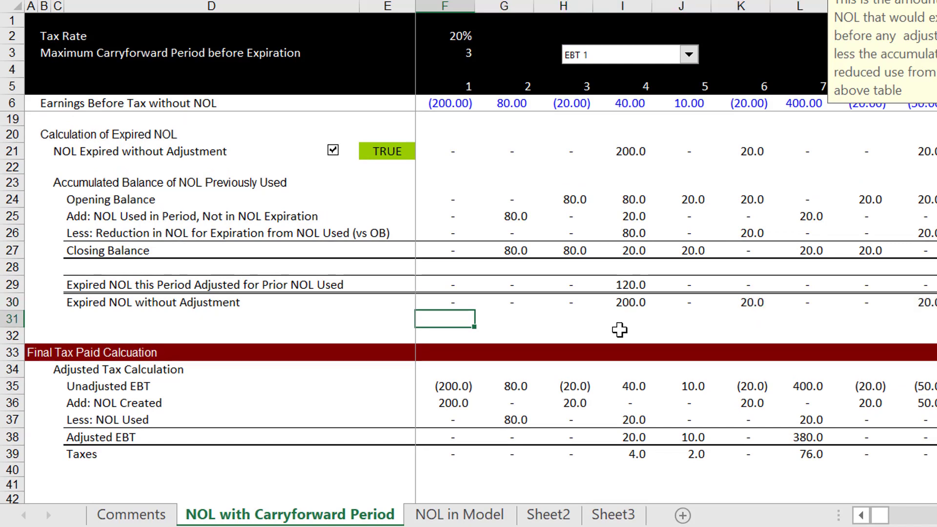
Label cell D31 "NOL Expired Apllied"
key(Left)
key(Left)
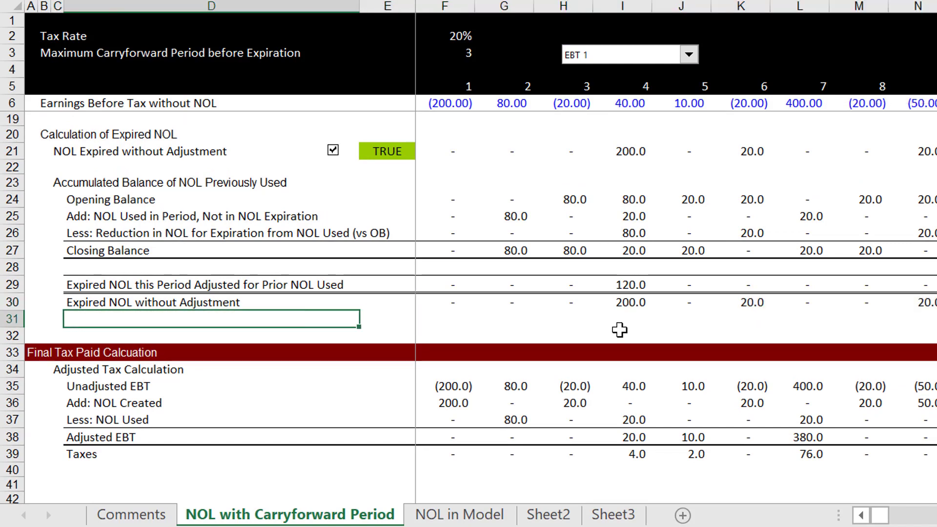
text(NOL Exp)
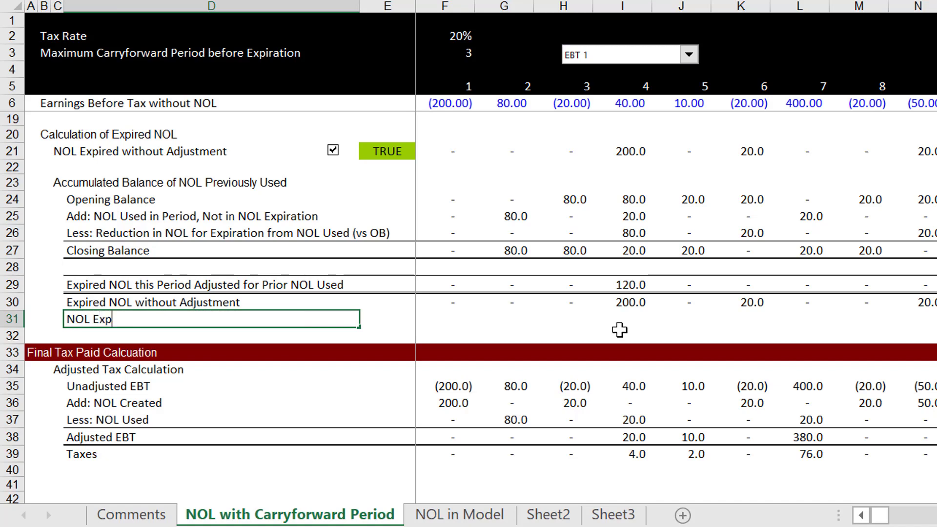
text(ired Apllied)
key(Return)
Enter TRUE in cell E31 as the switch value for the NOL Expired Apllied row
key(Up)
key(Up)
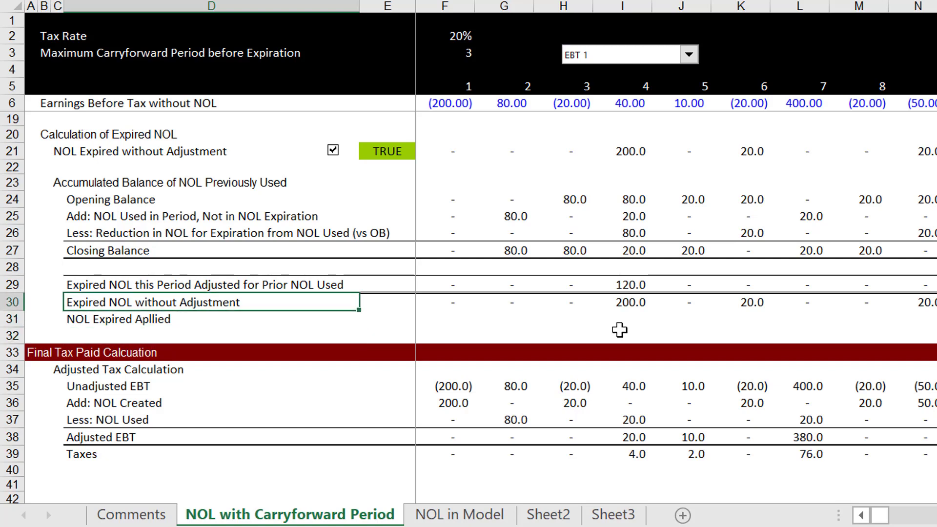
key(Right)
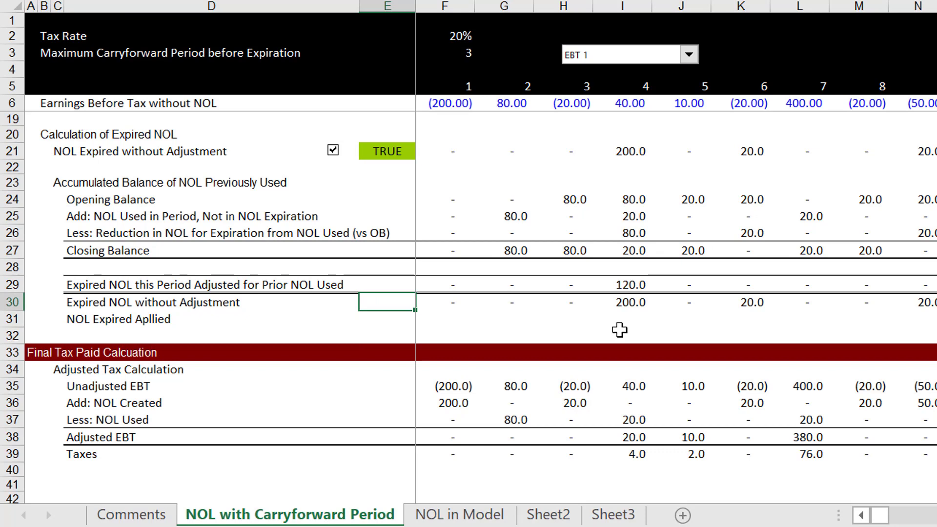
key(Up)
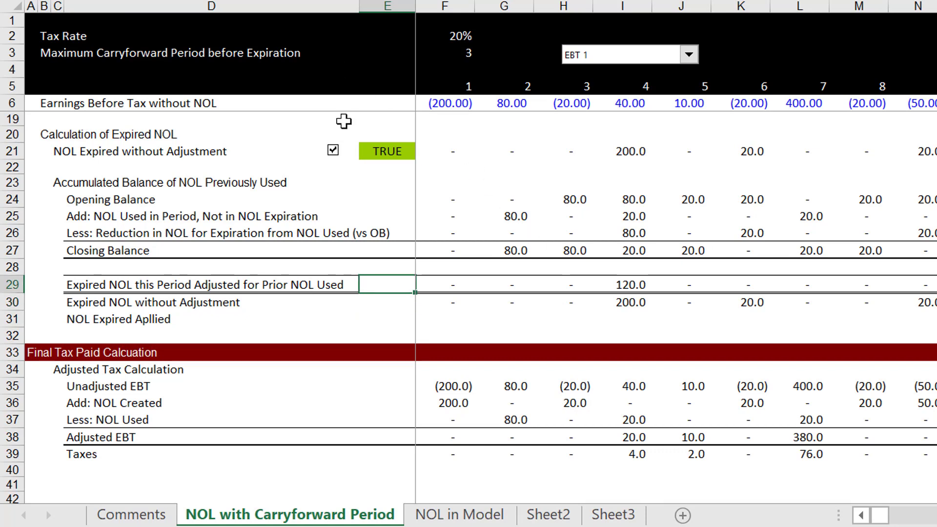
key(Down)
key(Down)
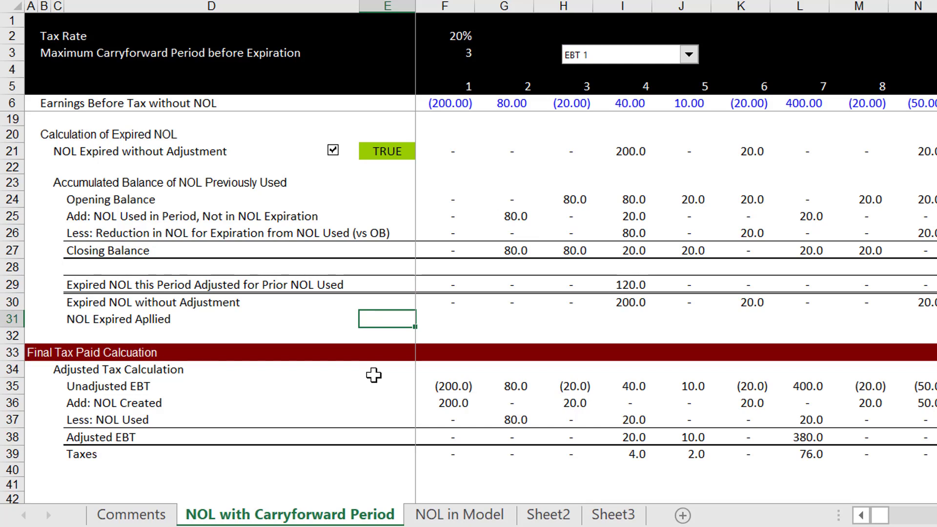
text(true)
key(Return)
Copy the checkbox from the NOL Expired without Adjustment row and place the copy in row 31 beside E31
right_click(332, 149)
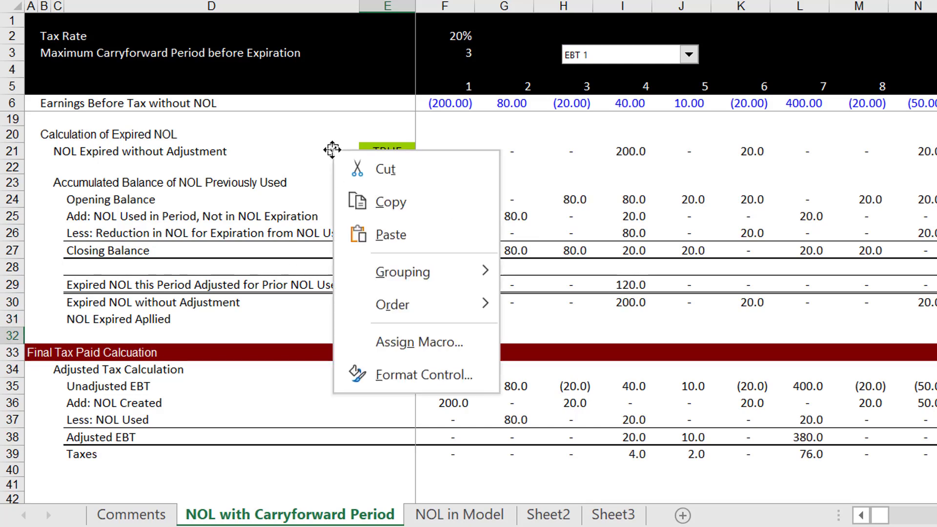
click(363, 202)
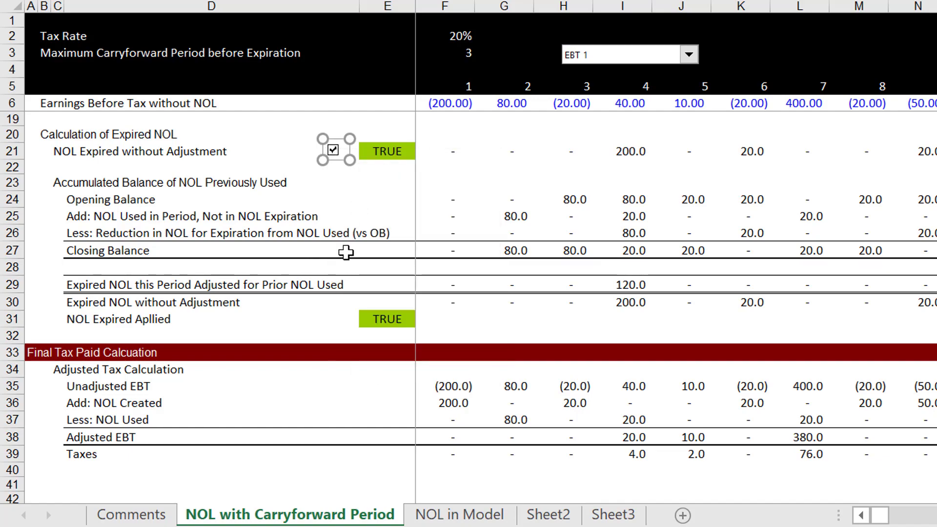
click(324, 314)
key(ctrl+v)
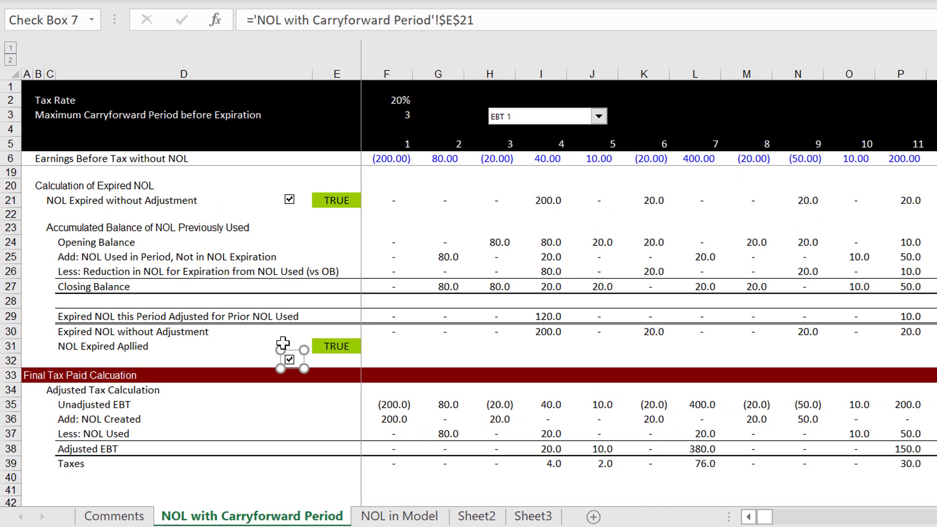
drag(288, 352, 288, 338)
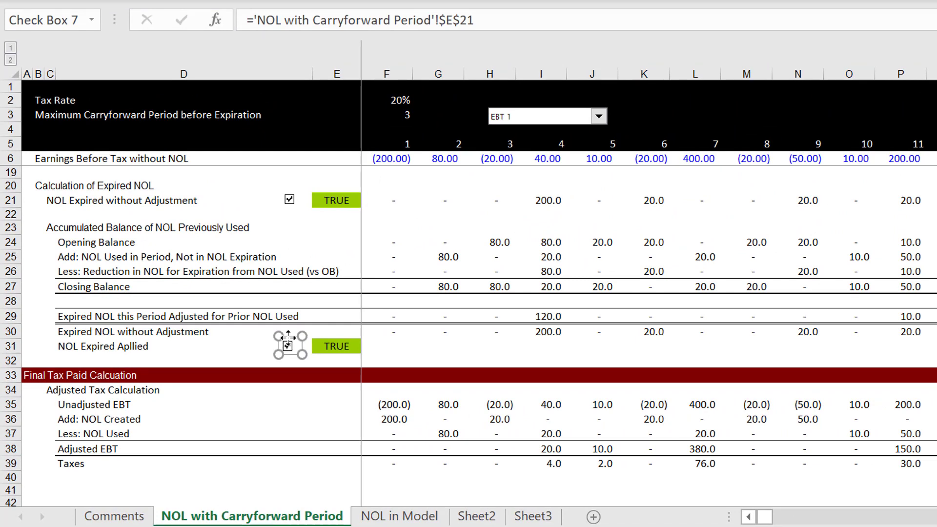
Change the copied checkbox's cell link to $E$31
click(508, 20)
key(BackSpace)
key(BackSpace)
text(31)
click(462, 354)
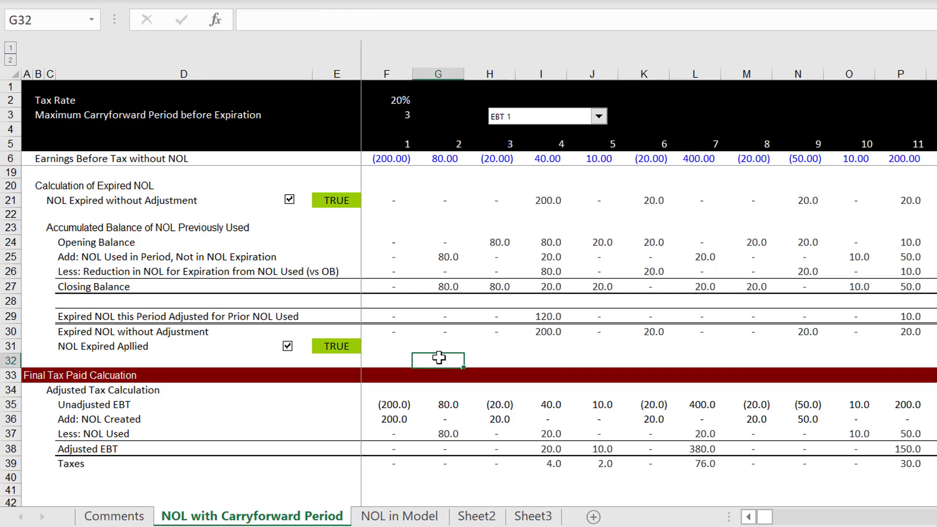
Enter the formula =F29*E31+F30*NOT($E$31) in F31 to choose between adjusted and unadjusted expired NOL
click(419, 345)
key(Left)
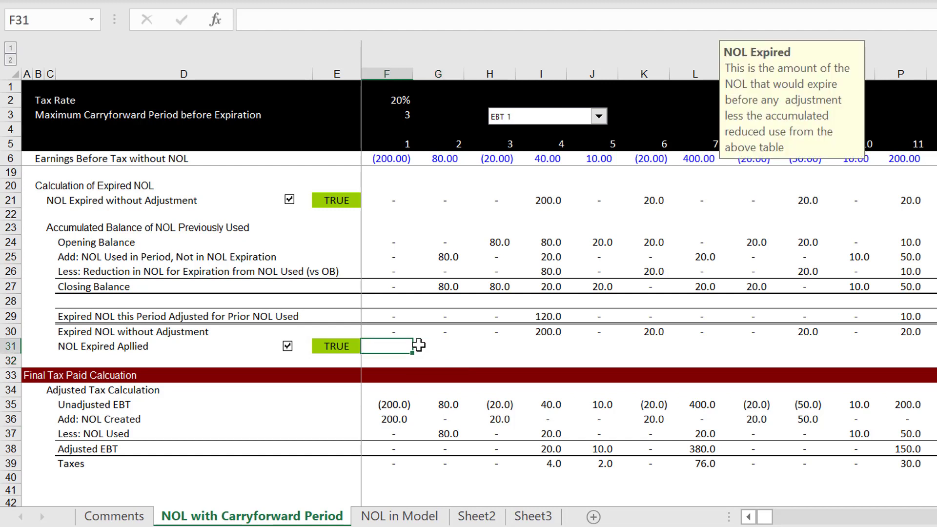
key(Right)
key(Left)
text(=)
key(Up)
key(Up)
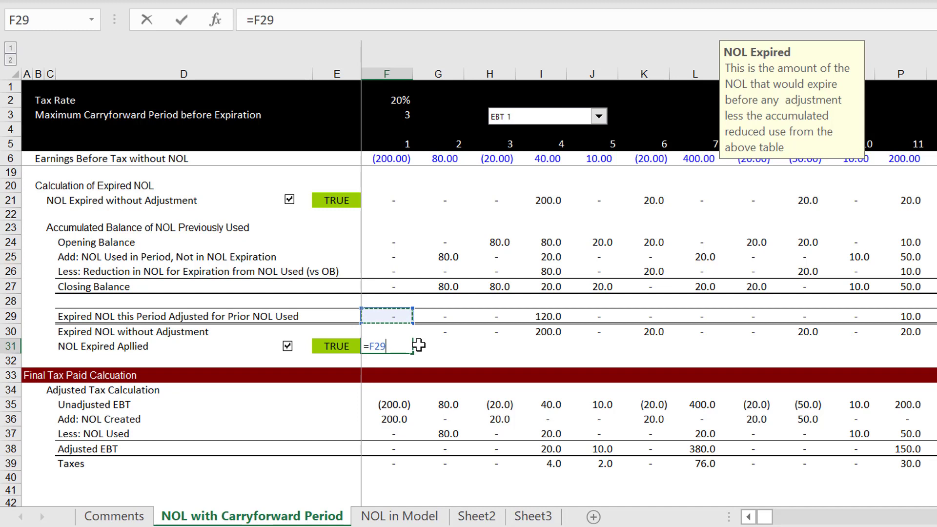
text(*)
key(Left)
text(+)
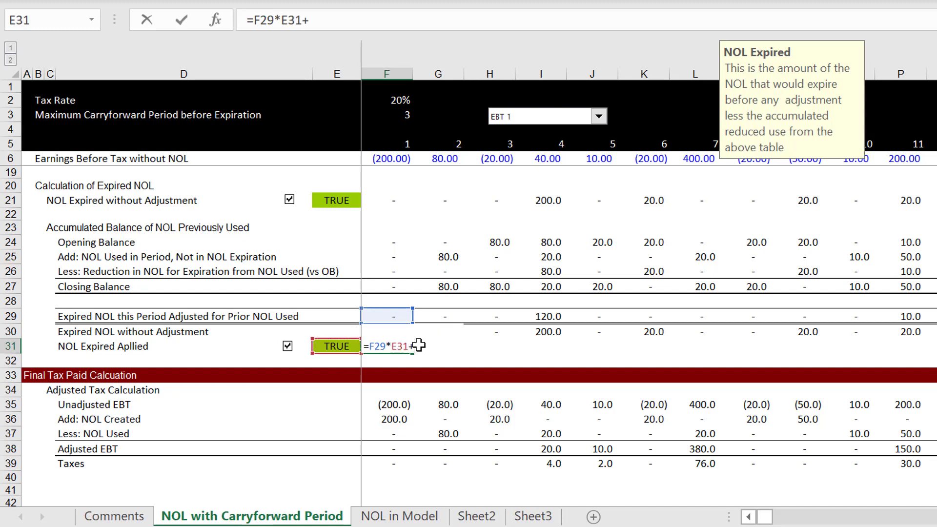
key(Up)
text(*not()
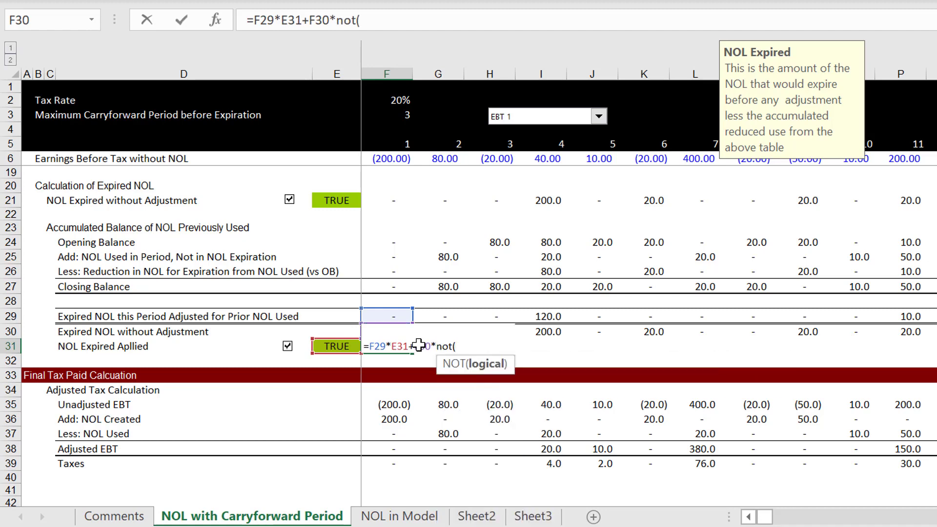
key(Left)
key(F4)
key(Return)
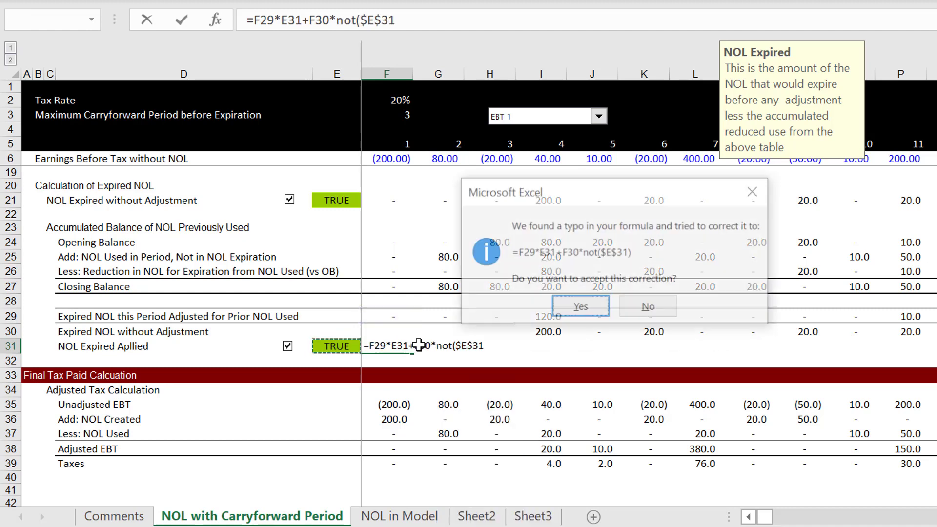
key(Return)
Make the first E31 reference in the F31 formula absolute, giving =F29*$E$31+F30*NOT($E$31)
key(Up)
key(F2)
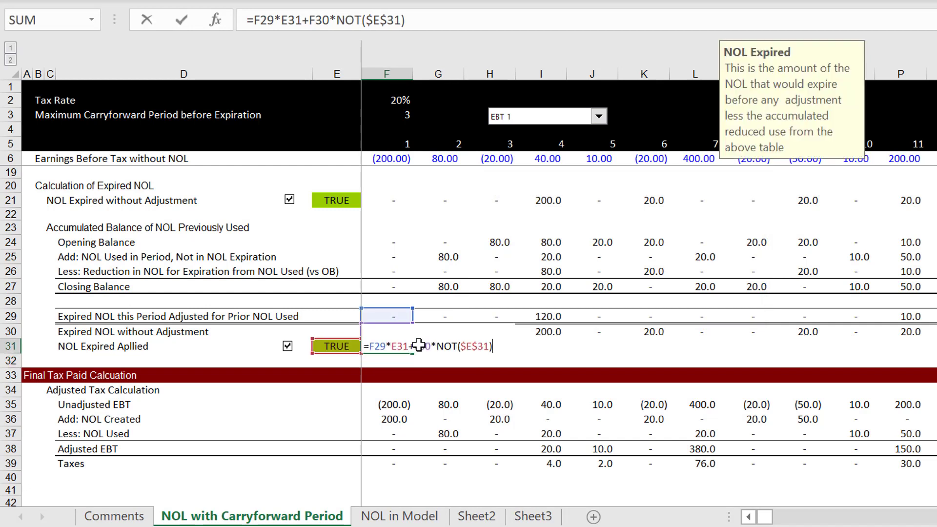
key(Left)
key(Left)
key(Left)
key(Left)
key(Left)
key(Left)
key(Left)
key(Left)
key(Left)
key(Left)
key(Left)
key(Left)
key(Left)
key(Left)
key(Left)
key(F4)
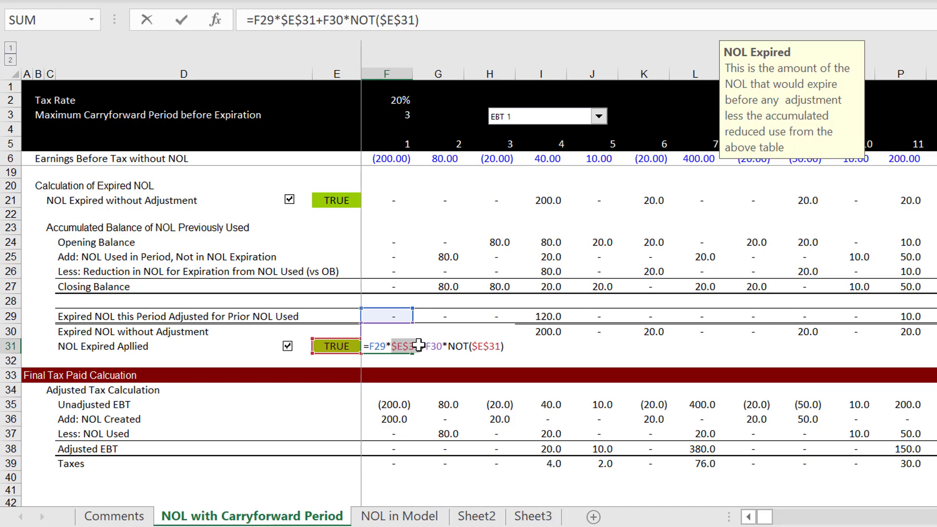
key(Return)
Copy the F31 formula across the remaining periods and untick the checkbox in the NOL Expired Apllied row
key(Up)
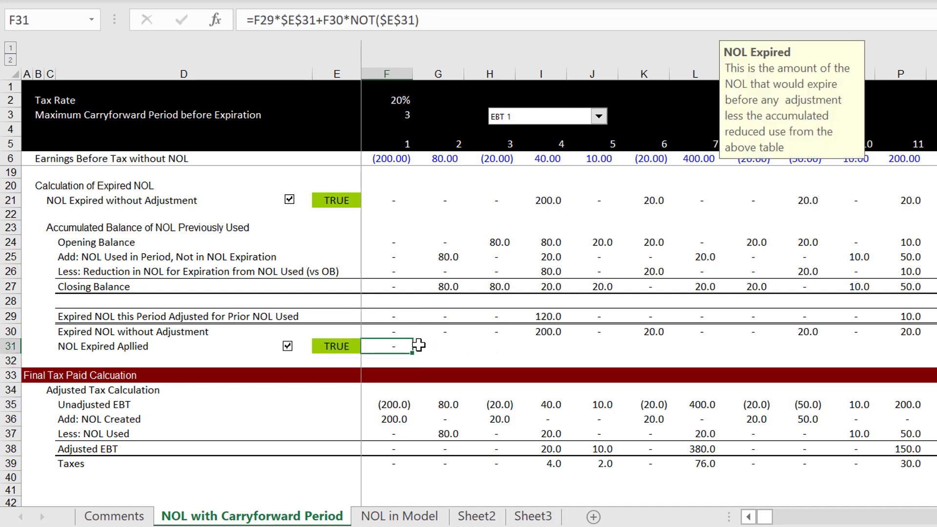
key(ctrl+shift+Right)
key(ctrl+r)
click(418, 345)
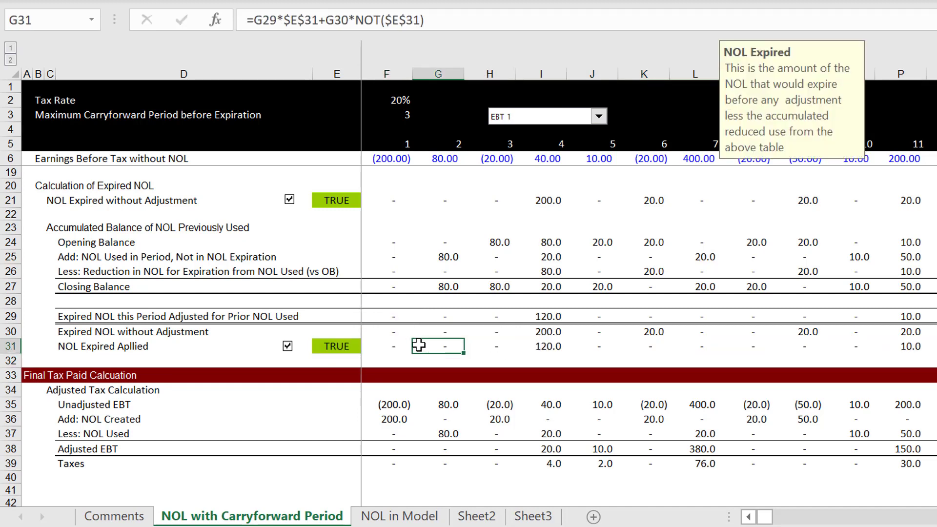
click(288, 347)
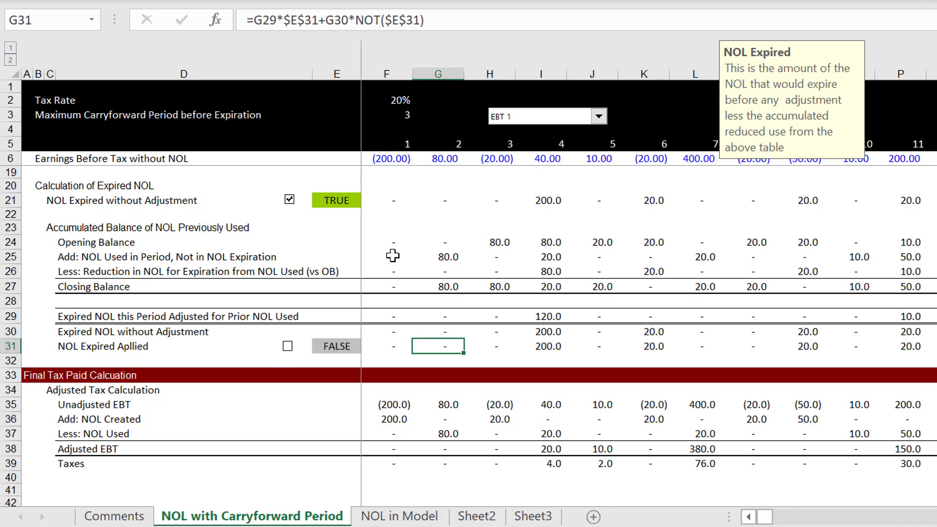
Link the Less: NOL Expired cell F12 to the NOL Expired Apllied row with the formula =F31
key(Page_Up)
key(Up)
key(Up)
key(Up)
key(Up)
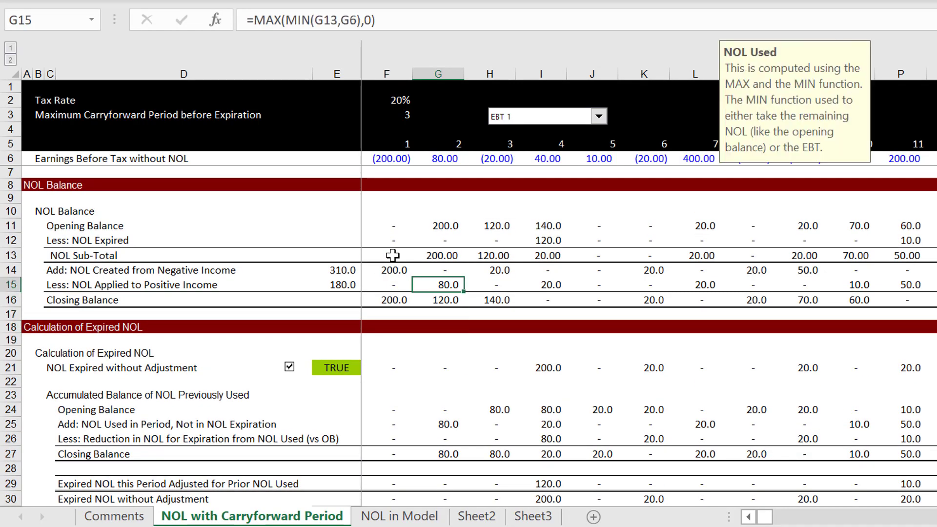
key(Up)
key(Up)
key(Up)
key(Left)
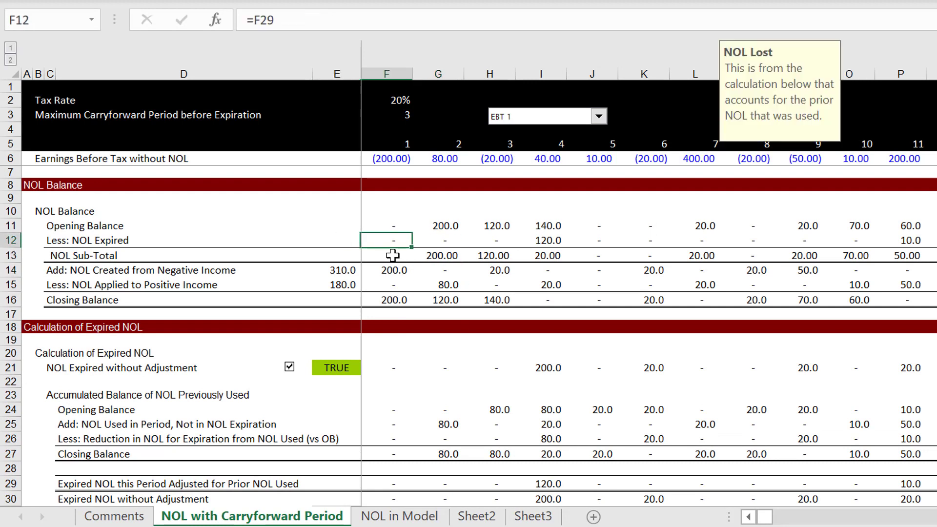
text(=)
key(Down)
key(Down)
key(Down)
key(Down)
key(Down)
key(Down)
key(Down)
key(Down)
key(Down)
key(Down)
key(Down)
key(Down)
key(Down)
key(Down)
key(Down)
key(Down)
key(Down)
key(Down)
key(Down)
key(Down)
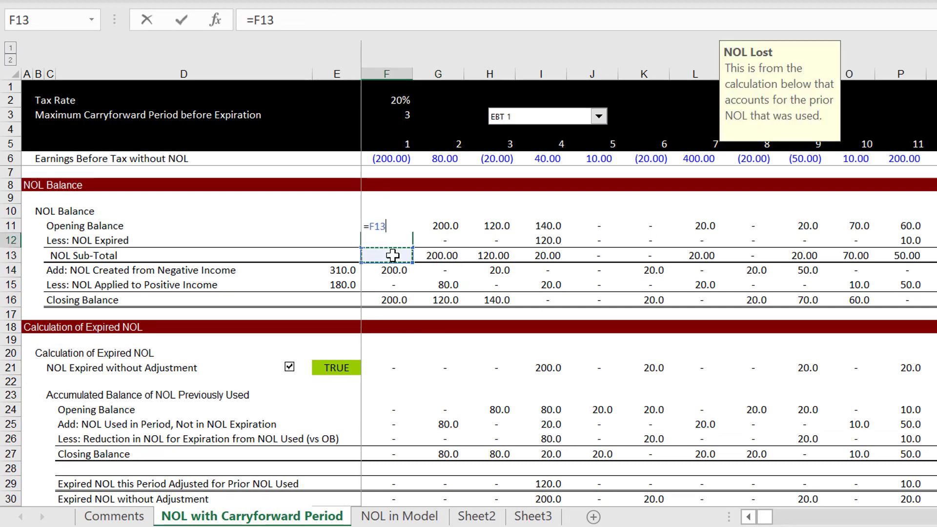
key(Down)
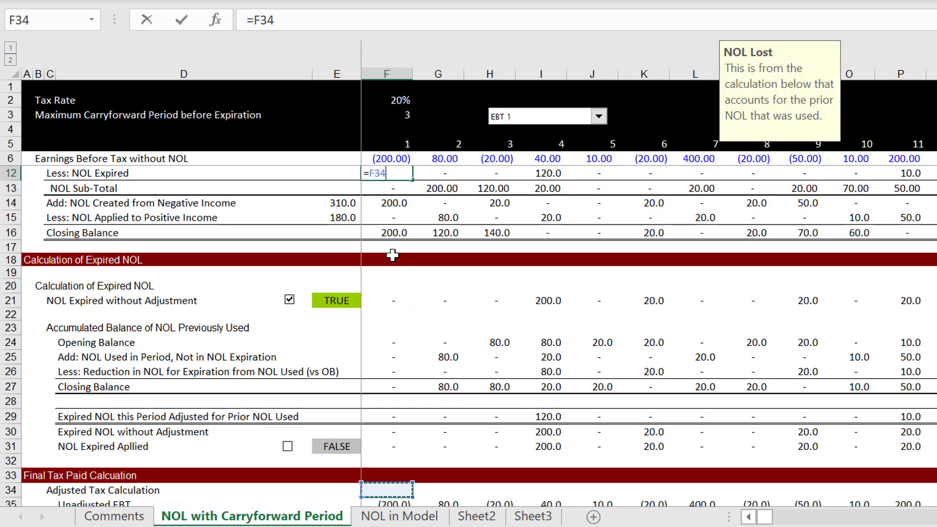
key(Up)
key(Up)
key(Up)
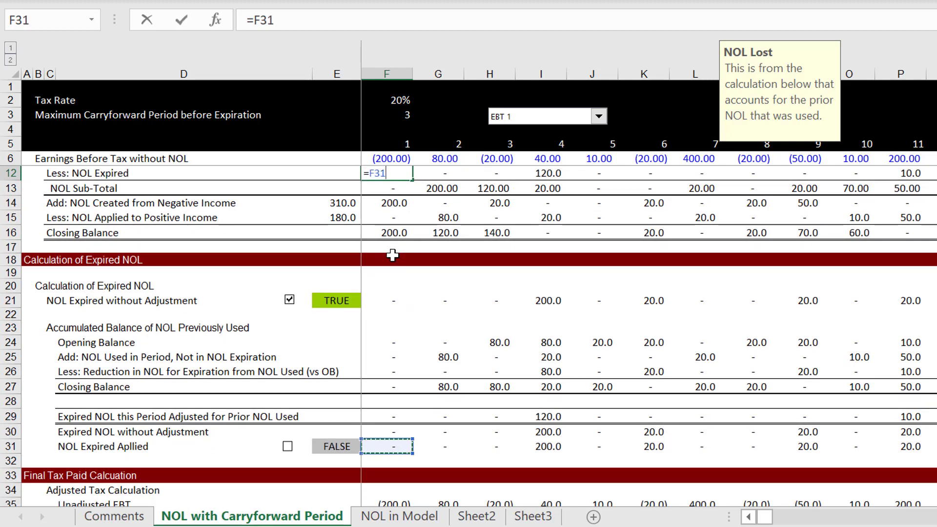
key(Return)
Copy the F12 formula across the remaining periods of the Less: NOL Expired row
key(Up)
key(Up)
key(Up)
key(Up)
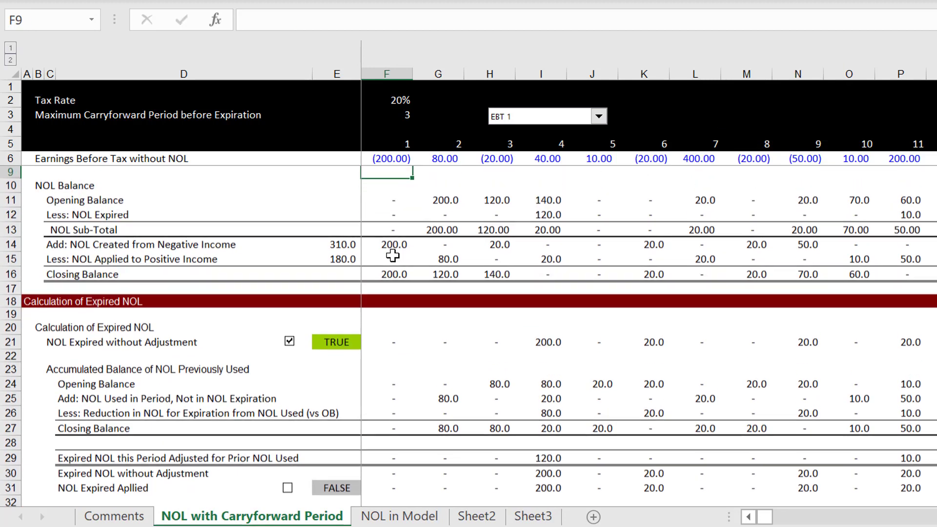
key(Down)
key(Down)
key(Down)
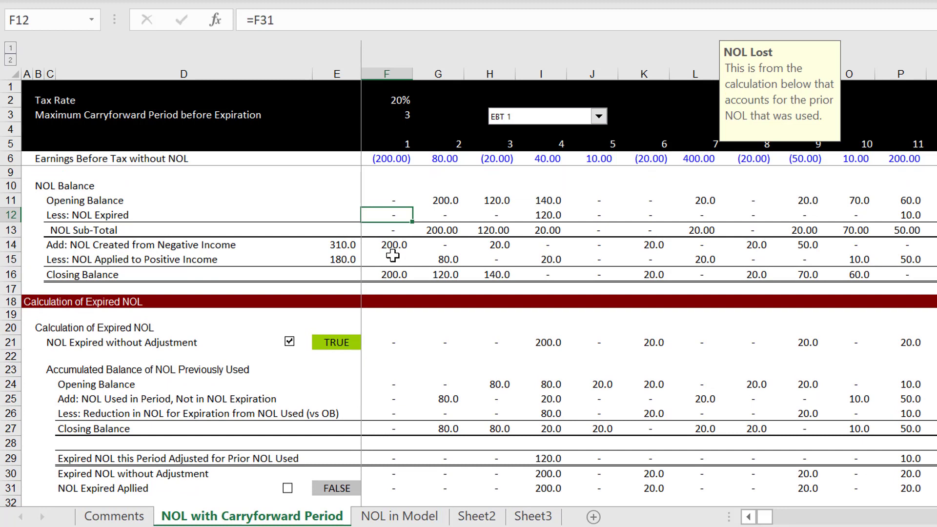
key(ctrl+shift+Right)
key(ctrl+r)
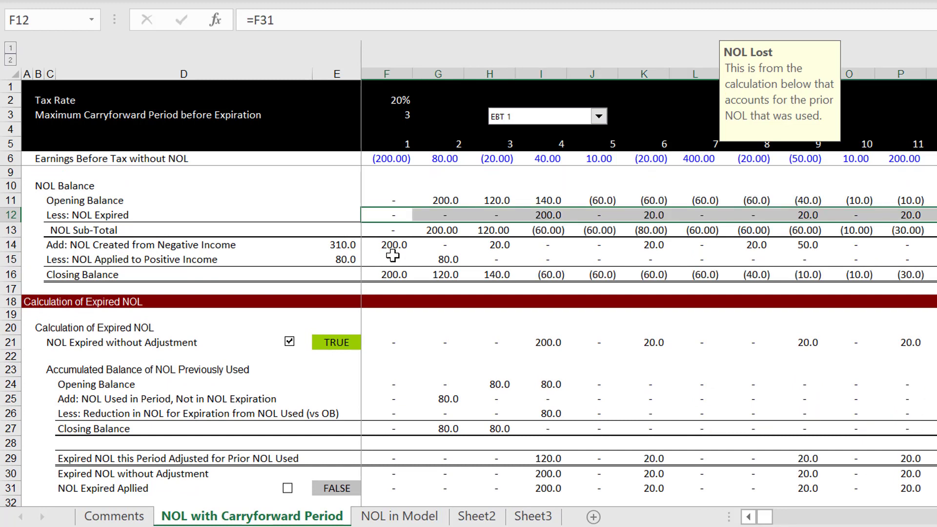
Keep the NOL Sub-Total in F13 from going negative with the formula =MAX(F11-F12,0)
key(Left)
key(Right)
key(Down)
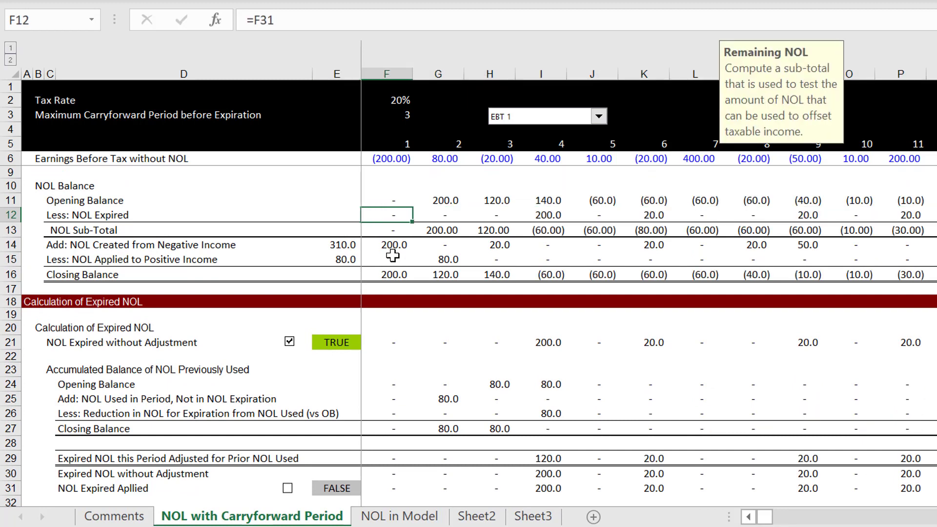
key(F2)
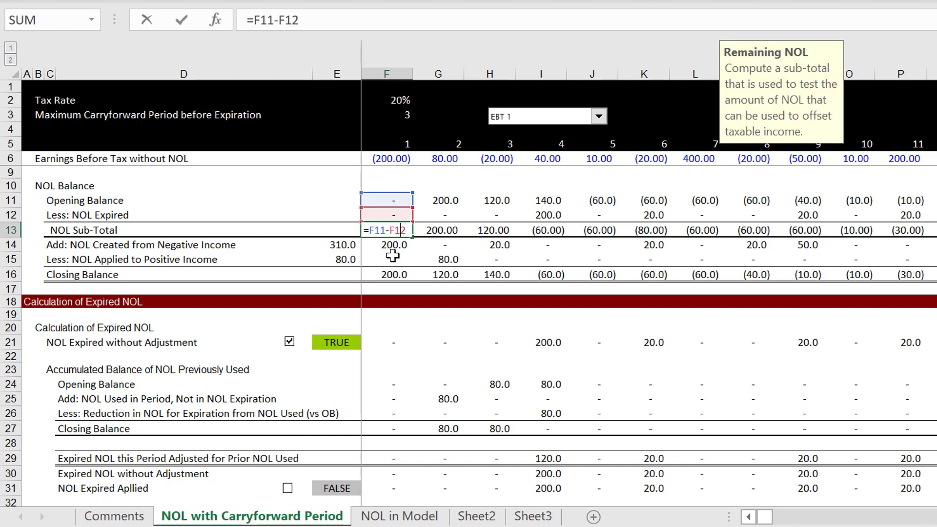
key(Escape)
key(Right)
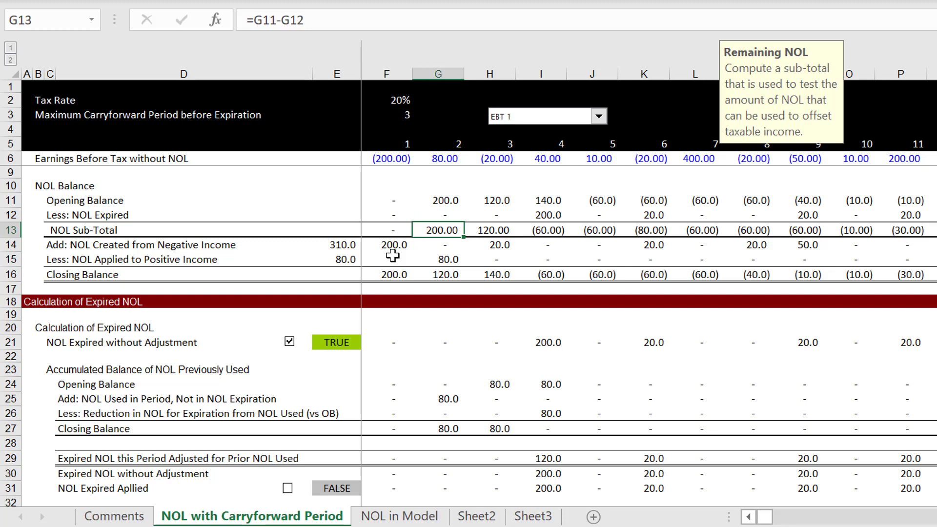
key(Left)
key(F2)
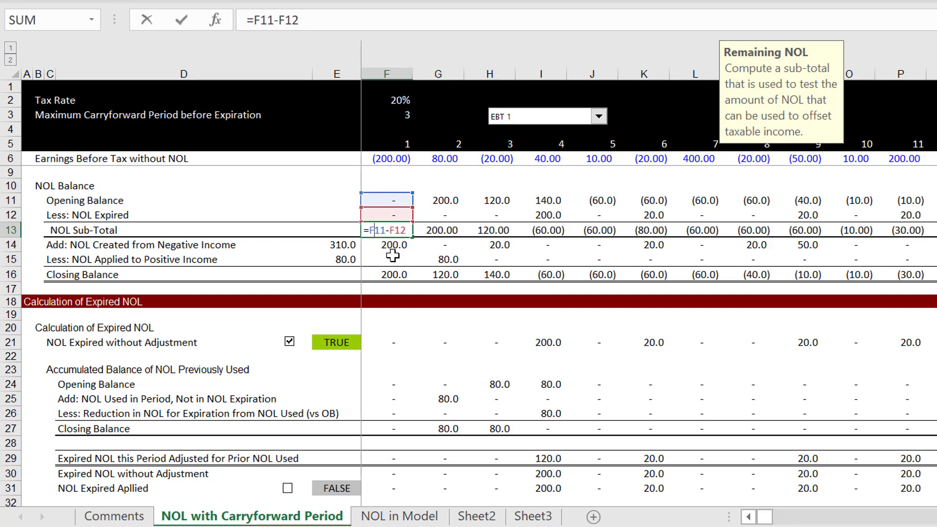
text(min)
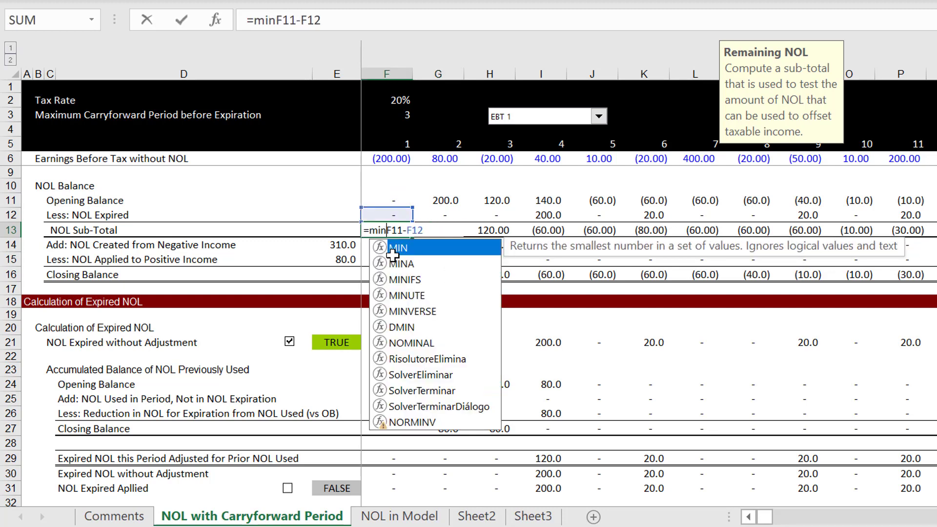
key(BackSpace)
key(BackSpace)
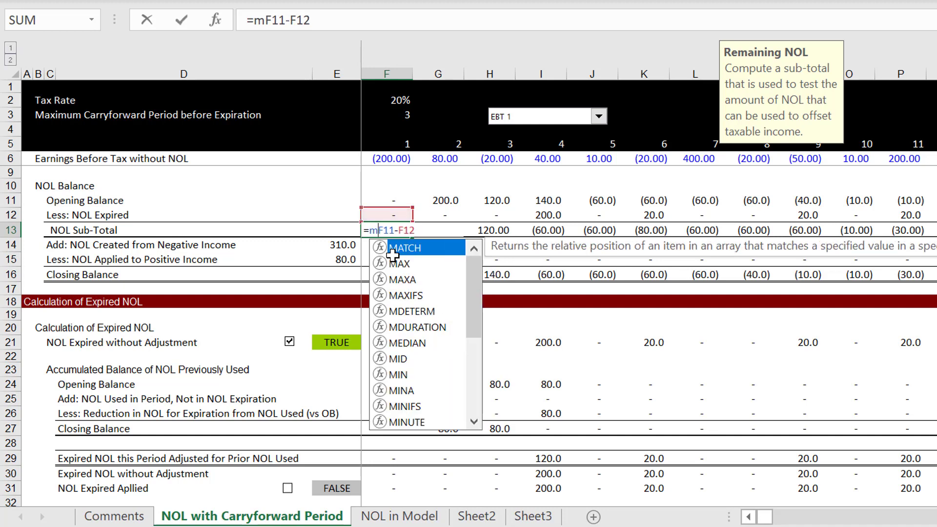
text(ax()
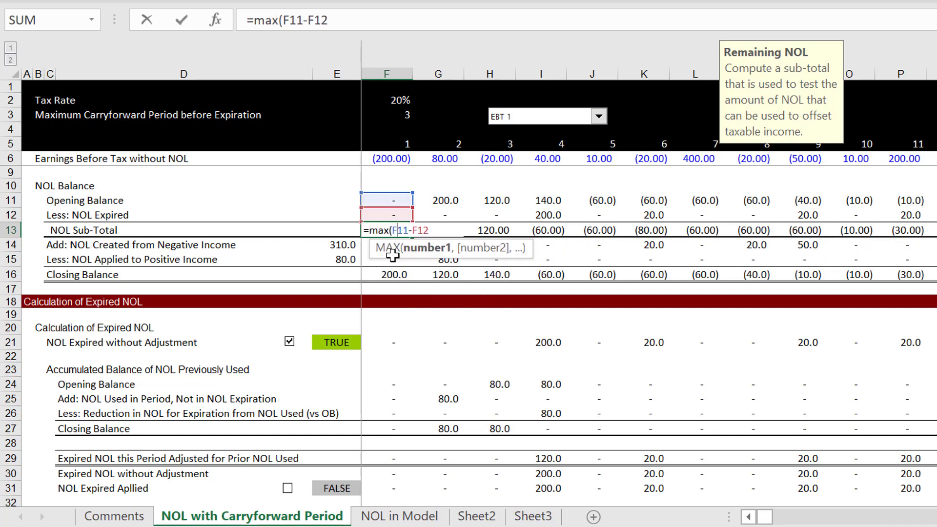
text(,0))
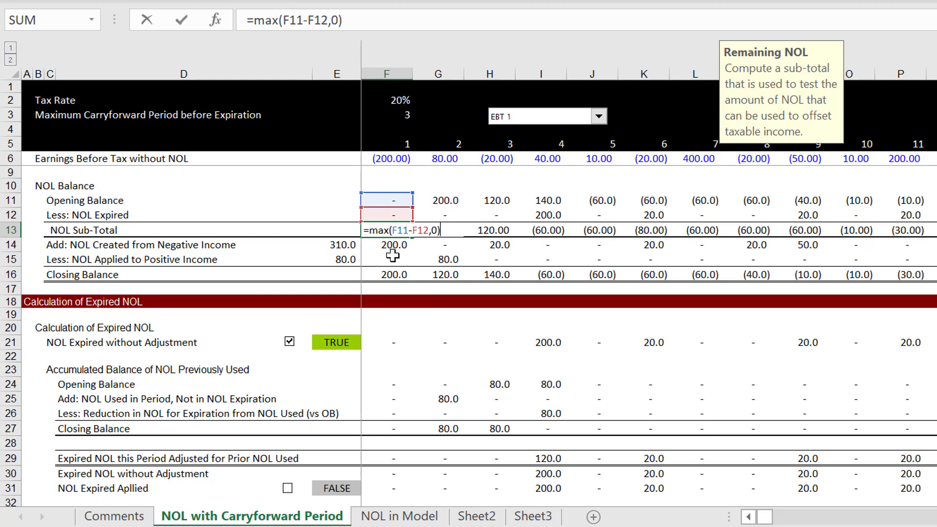
key(Return)
Copy the F13 formula across the remaining periods of the NOL Sub-Total row
key(Up)
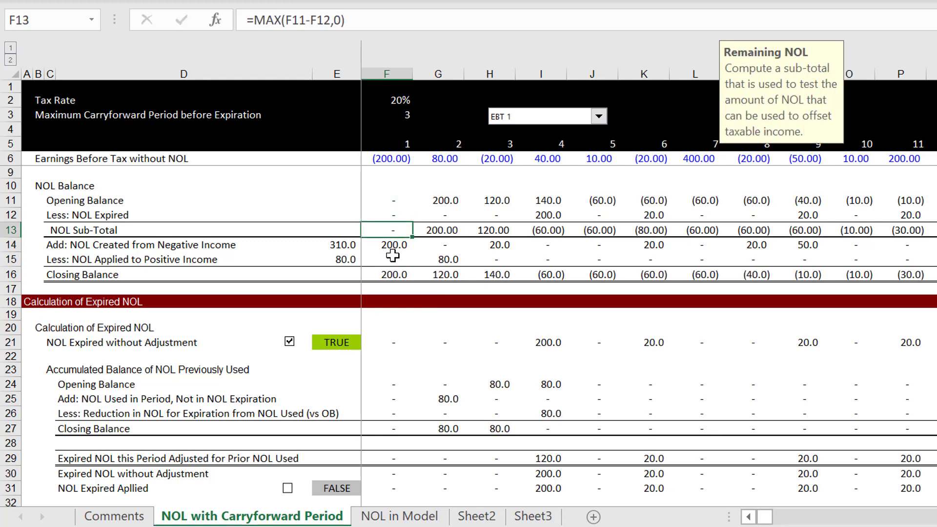
key(ctrl+shift+Right)
key(ctrl+r)
key(Down)
key(Down)
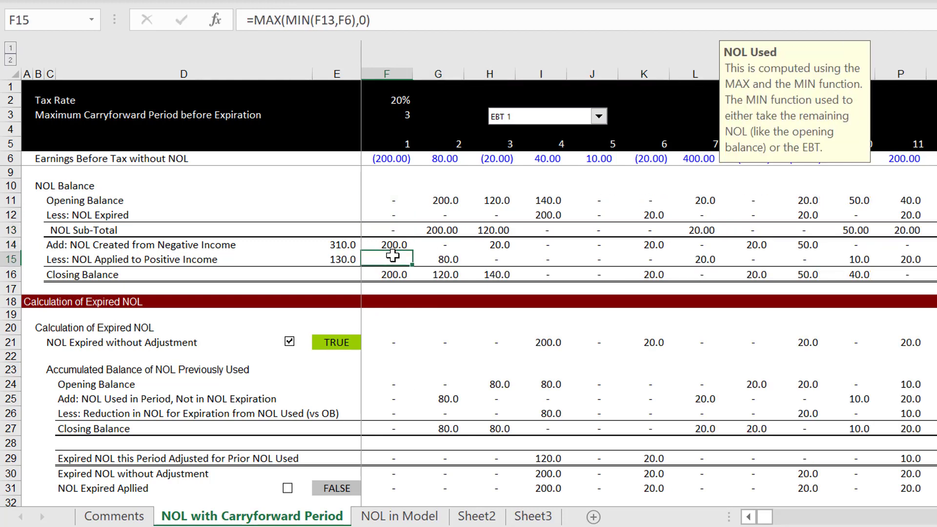
Compare total NOL applied in E15 with the NOL Expired Apllied checkbox on and off, leave it ticked, and view the Final Tax Paid section
key(Left)
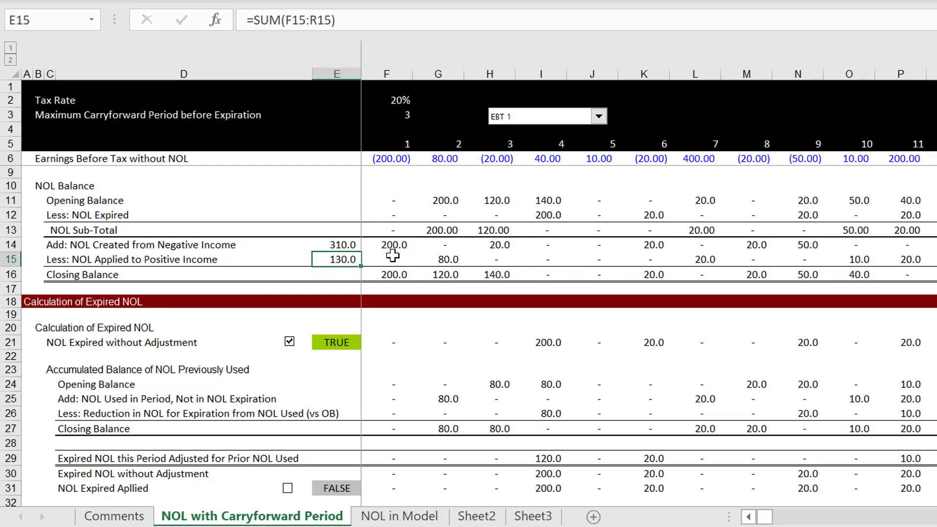
click(287, 488)
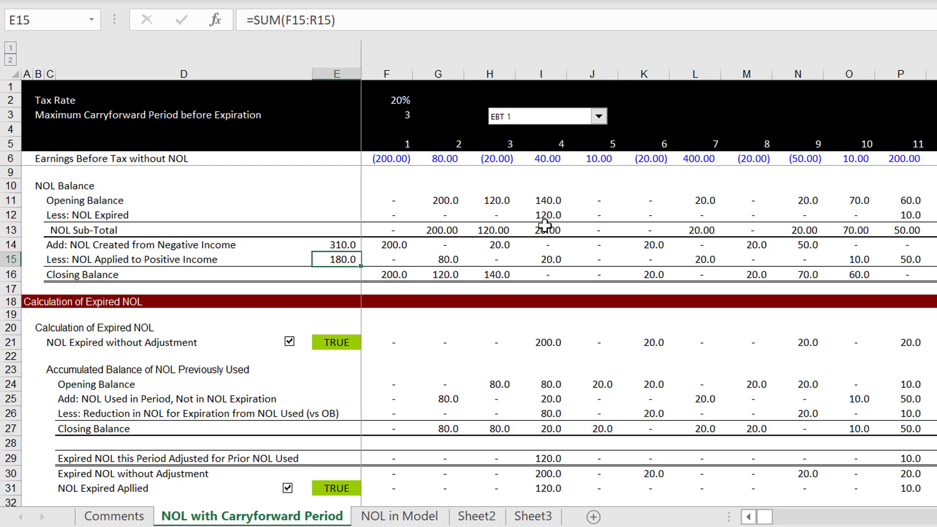
click(287, 489)
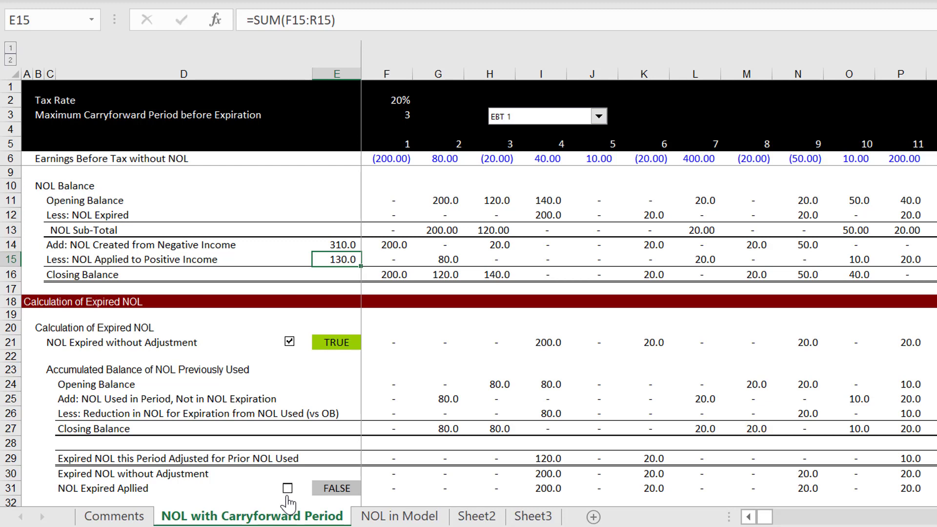
click(288, 489)
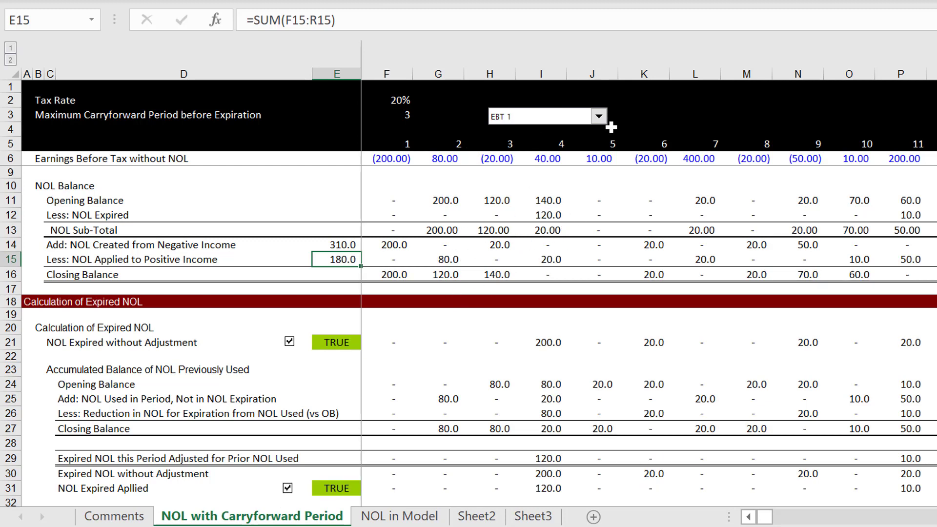
key(Page_Down)
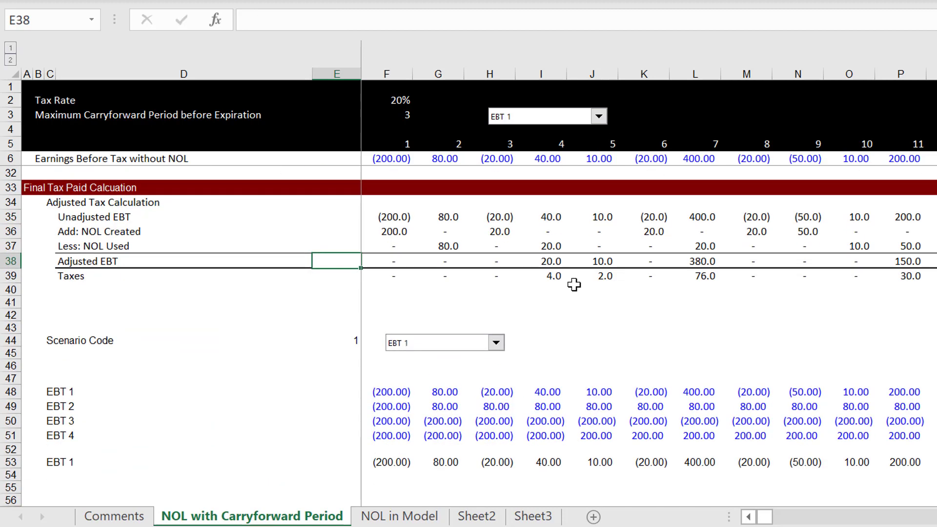
key(Page_Up)
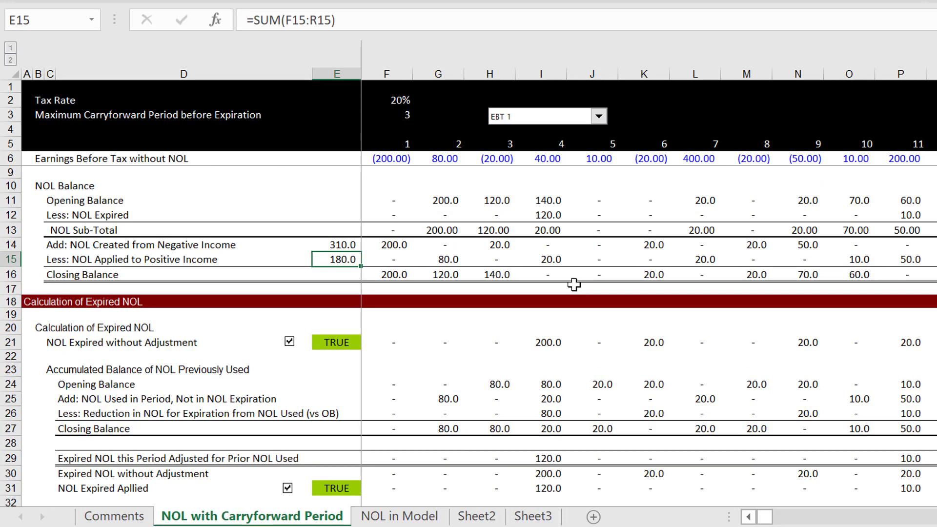
Switch the scenario to EBT 2 and compare the NOL balance with each of the two expiry checkboxes off and on, leaving both ticked
click(597, 118)
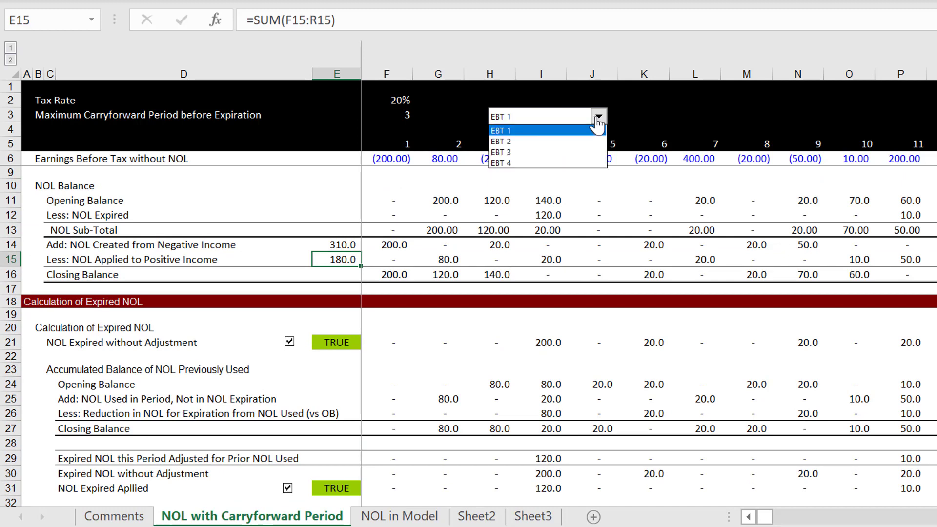
key(Down)
key(Return)
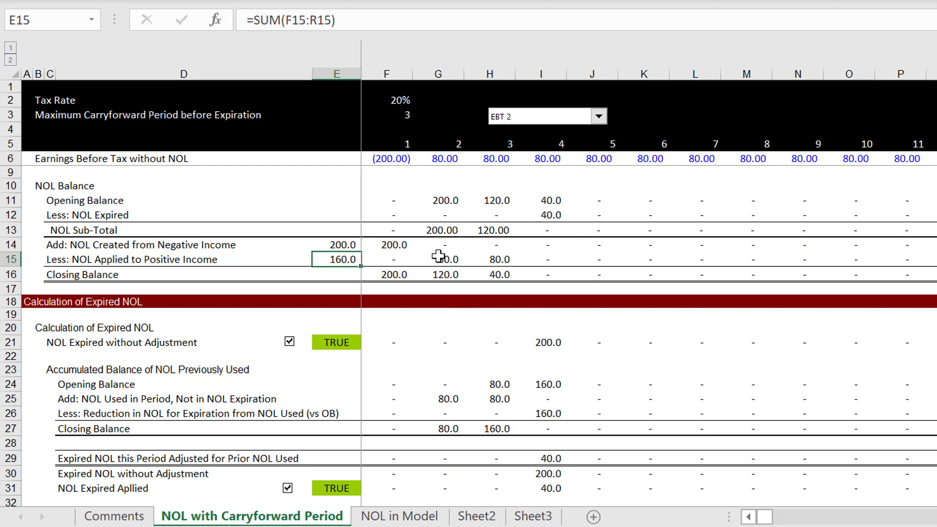
click(288, 489)
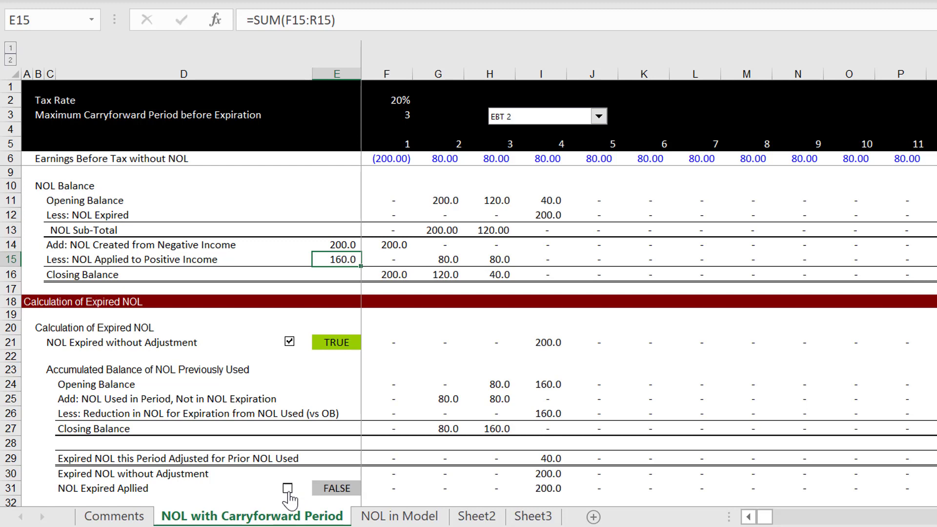
click(288, 489)
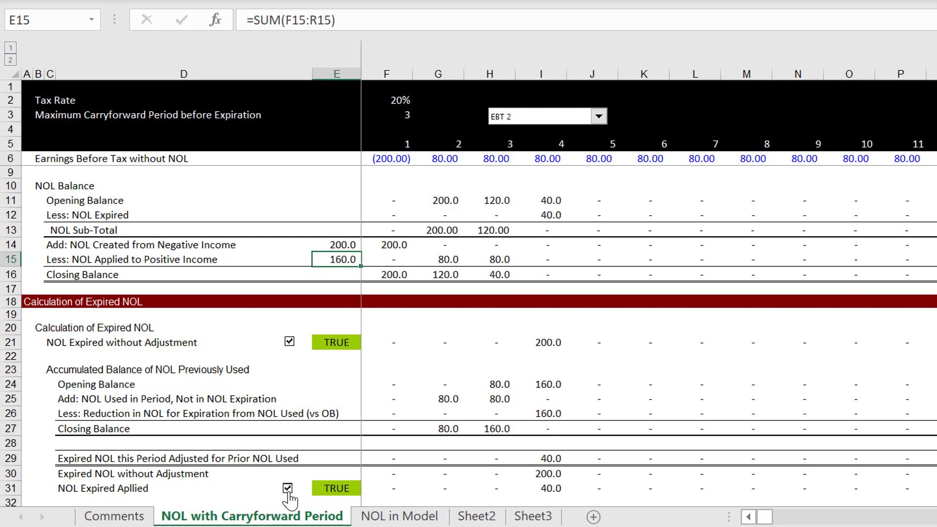
click(287, 489)
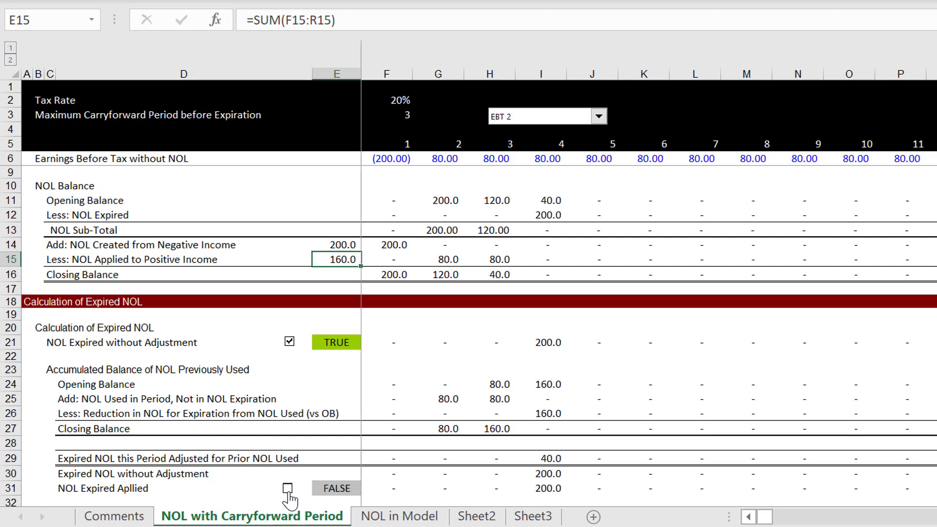
click(287, 489)
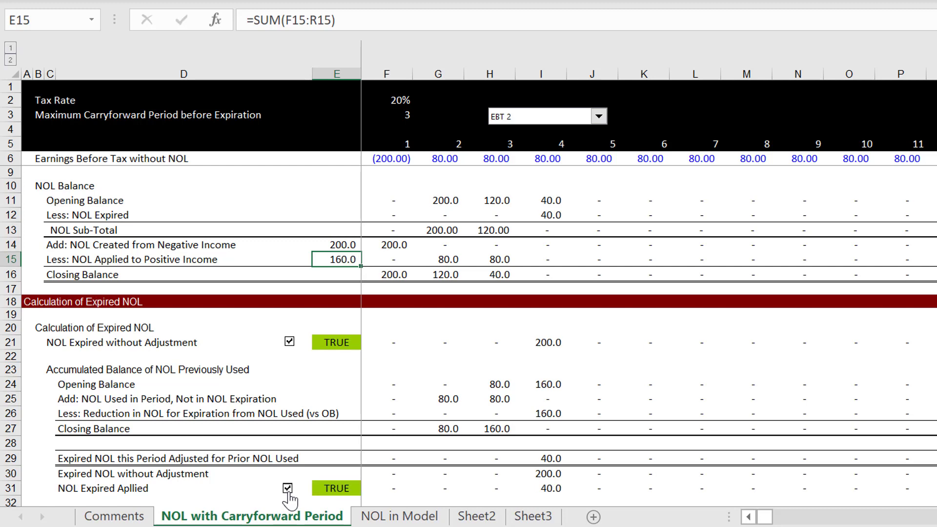
click(290, 348)
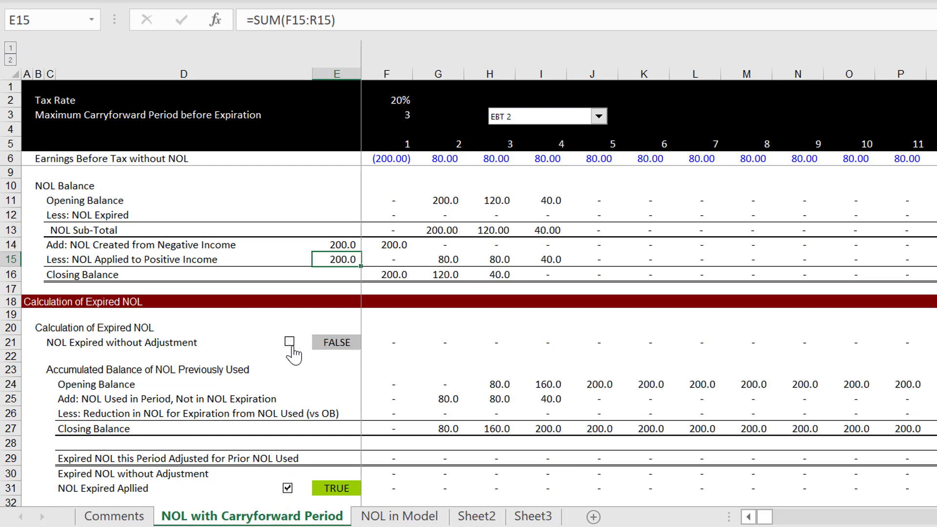
click(291, 348)
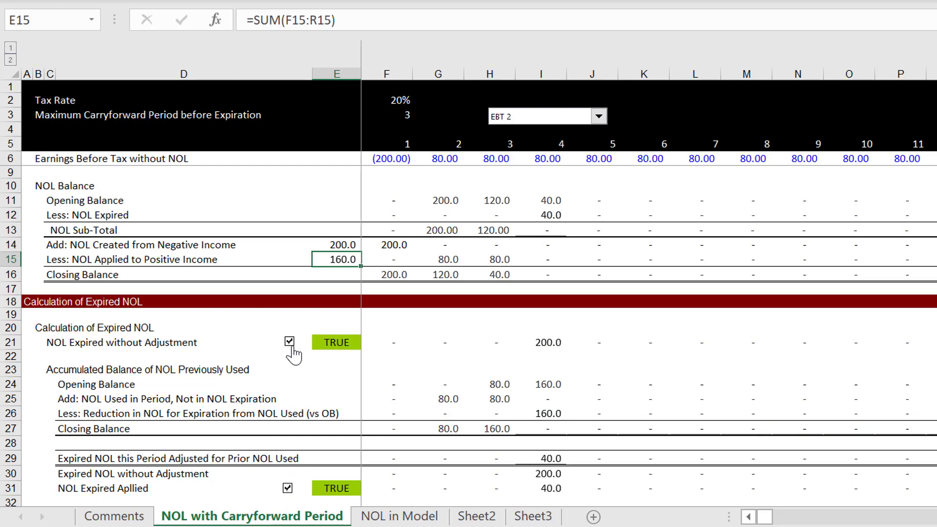
Switch the scenario to EBT 3 and toggle both expiry checkboxes off and back on to compare the NOL balance
click(584, 124)
key(Down)
key(Return)
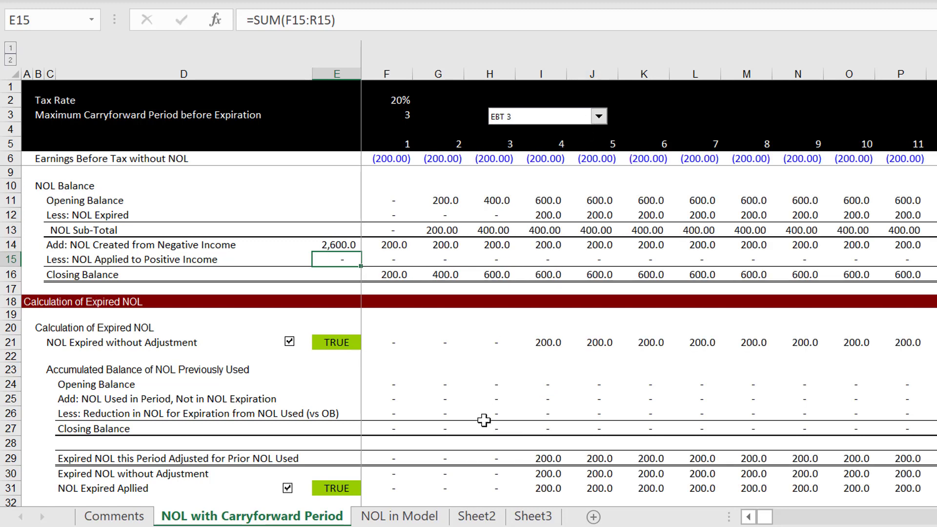
click(289, 343)
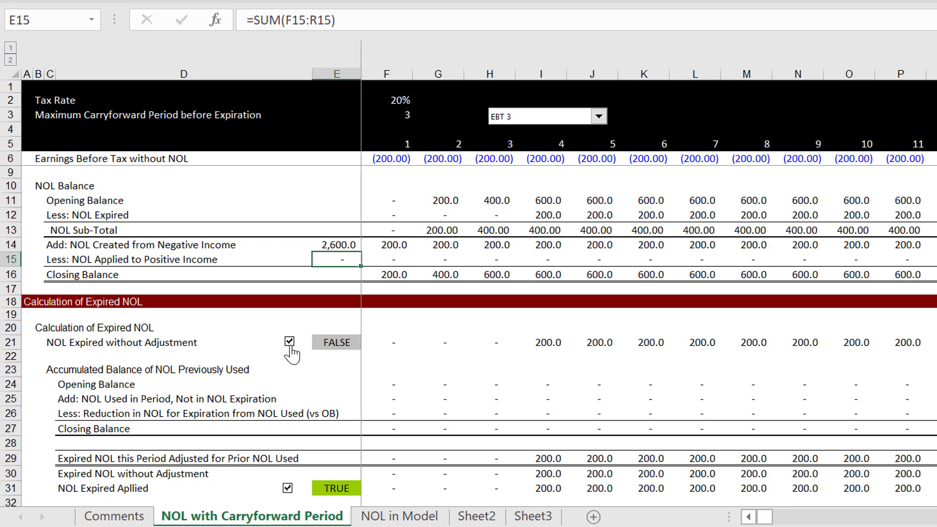
click(289, 343)
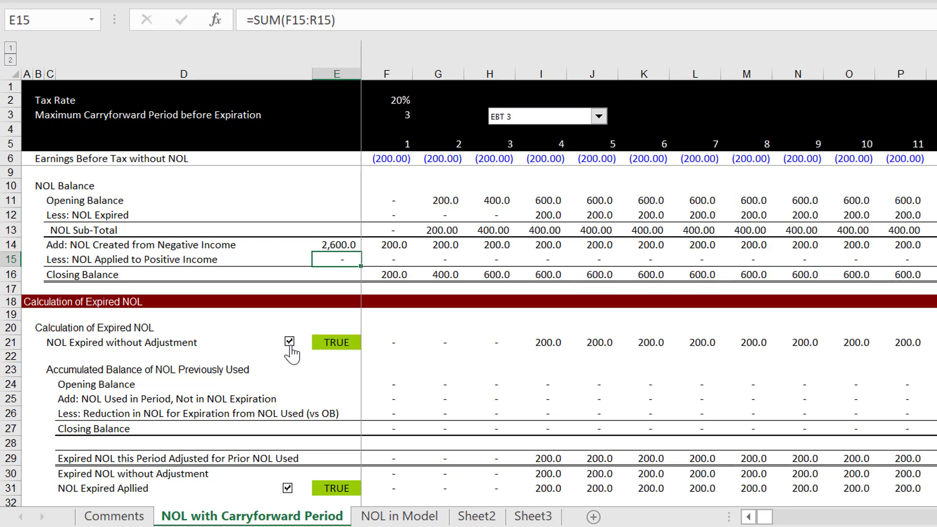
click(288, 488)
click(287, 488)
click(289, 342)
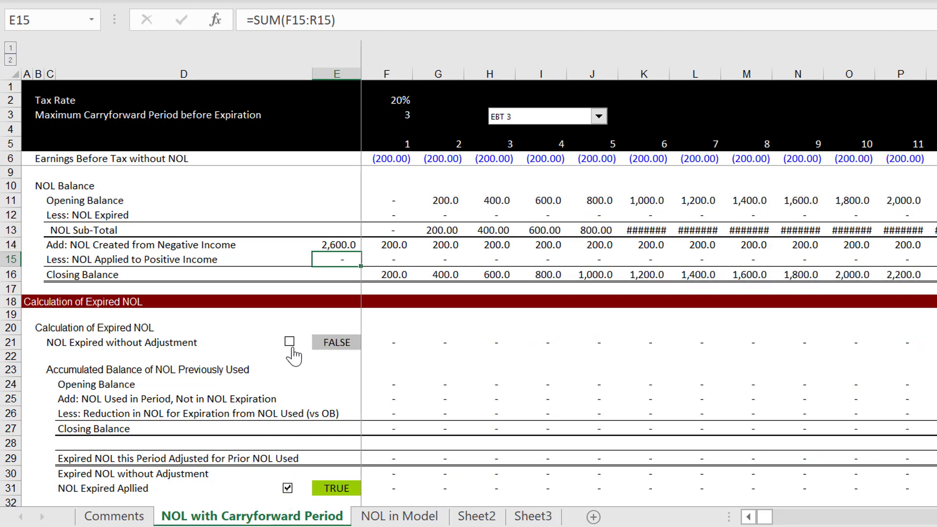
click(290, 342)
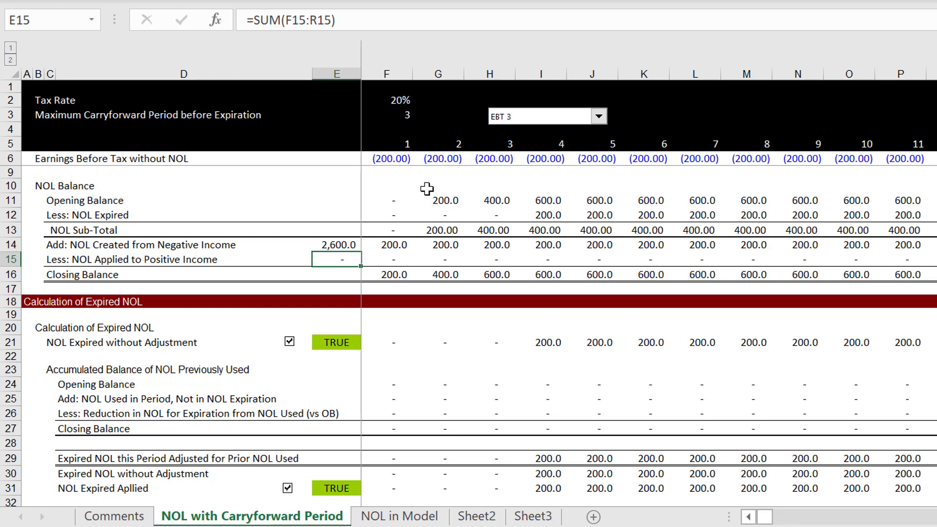
Switch the scenario to EBT 4 and compare NOL applied with the NOL Expired Apllied checkbox on and off, leaving it unticked
click(603, 118)
key(Down)
key(Return)
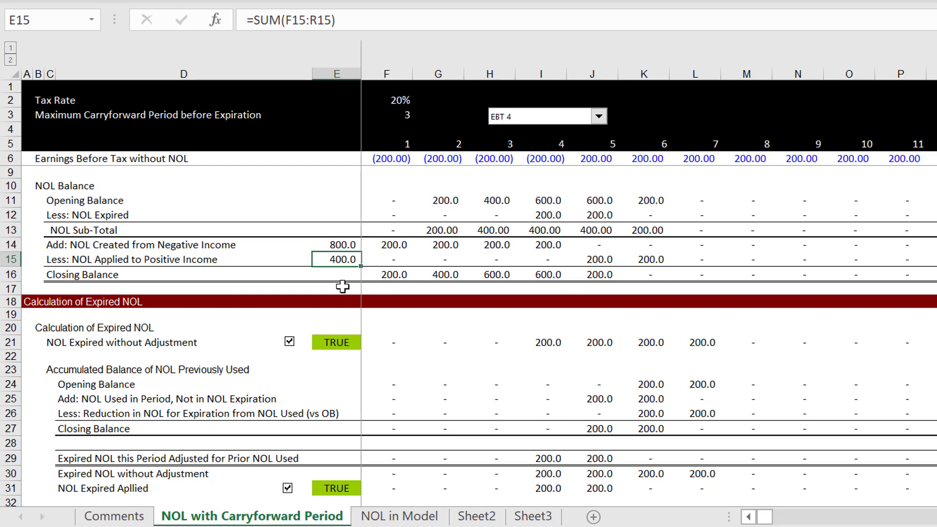
click(287, 488)
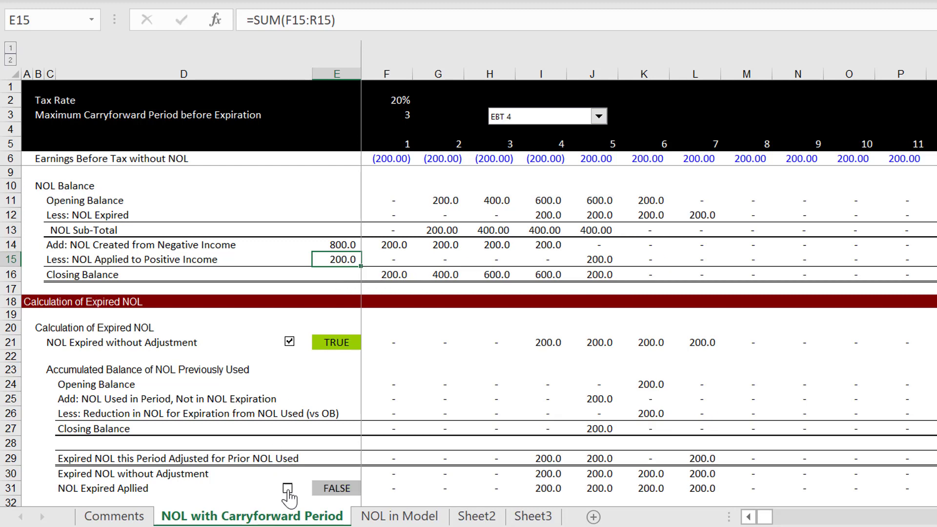
click(287, 488)
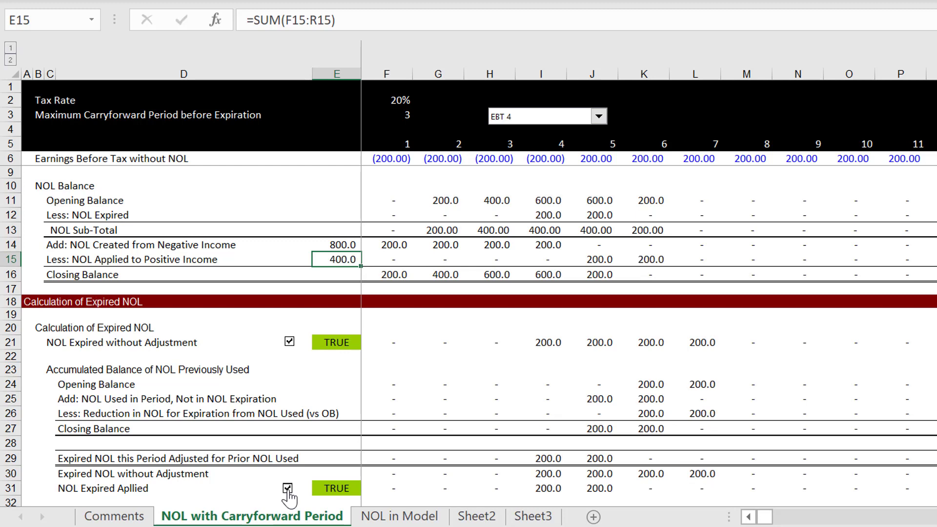
click(287, 487)
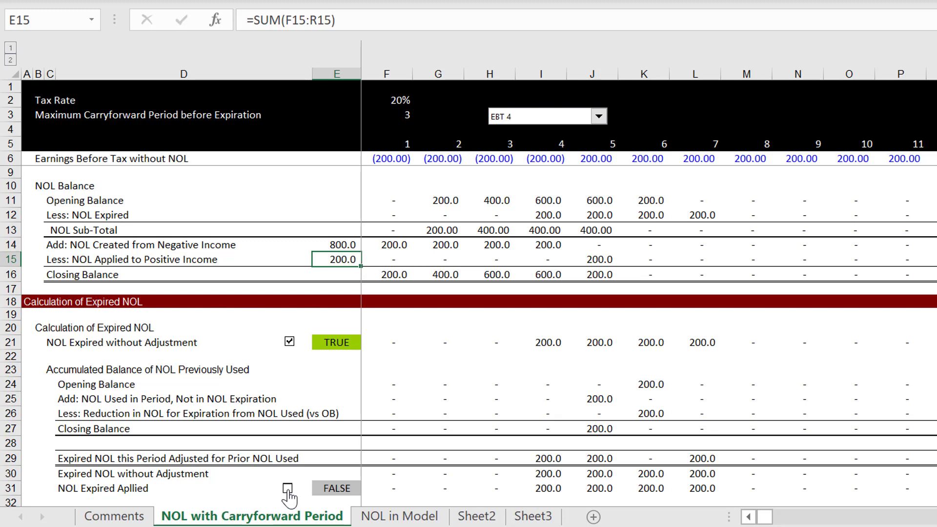
click(288, 488)
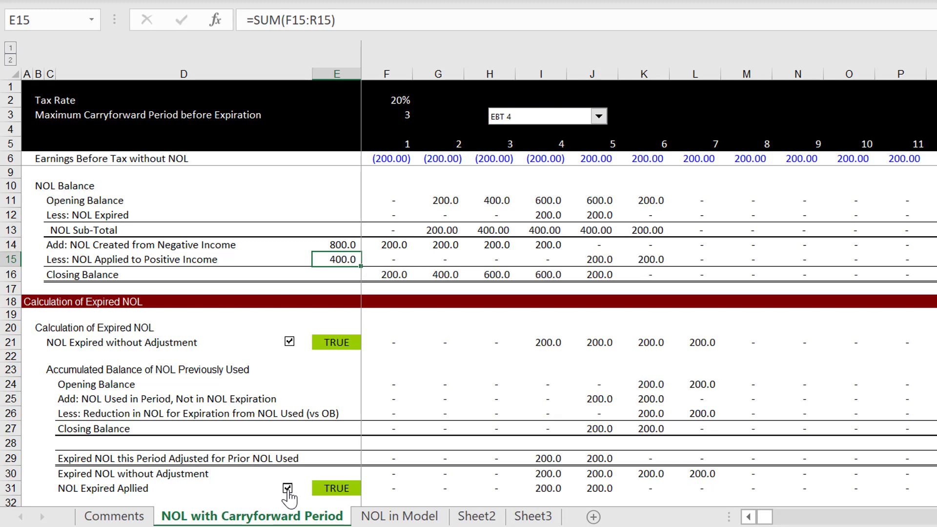
click(287, 488)
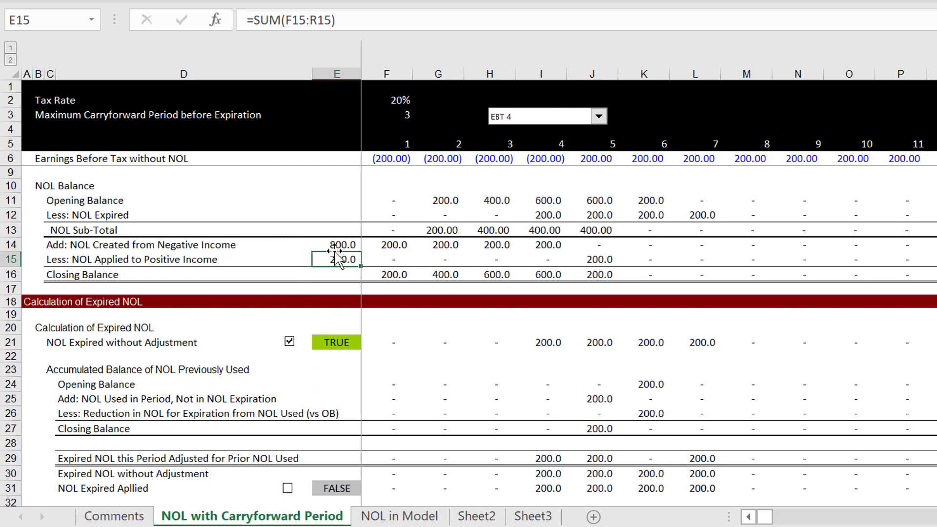
Tick the NOL Expired Apllied checkbox, then compare the NOL balance with NOL Expired without Adjustment off and on, leaving both ticked
click(287, 488)
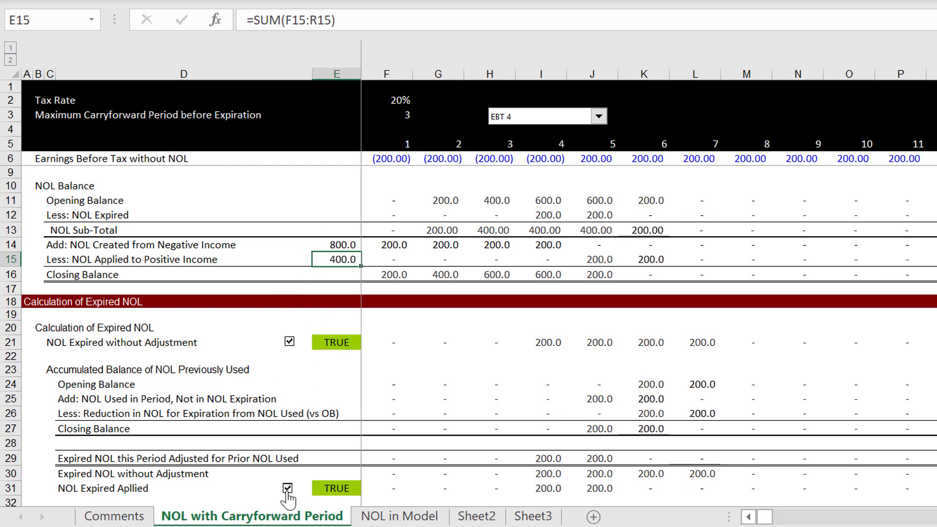
click(289, 342)
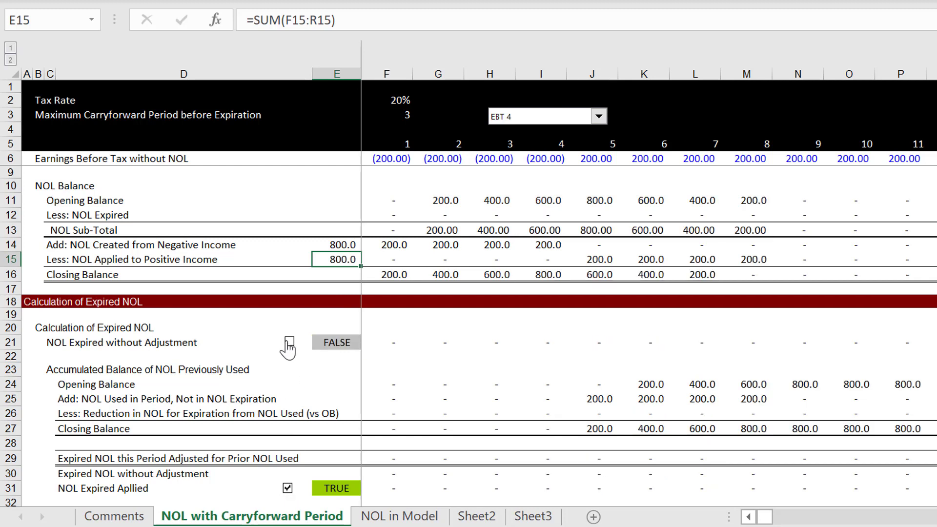
click(290, 342)
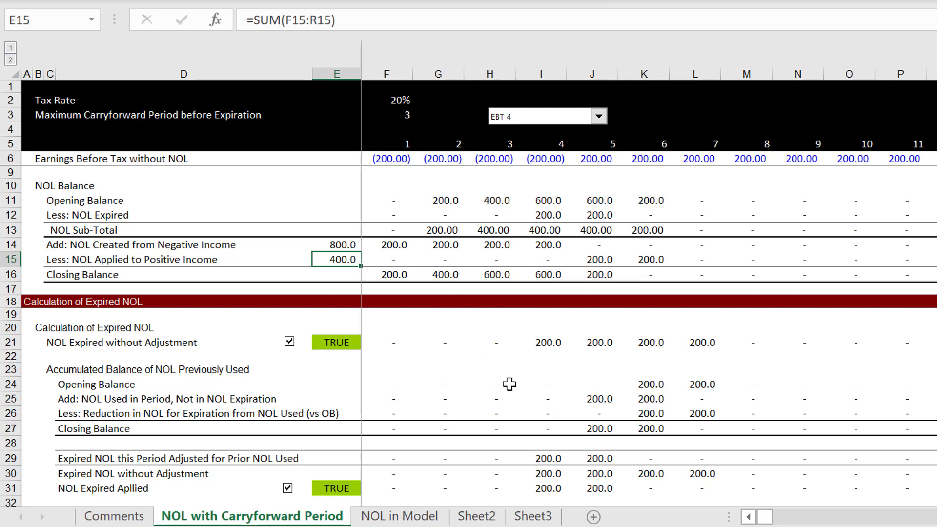
Trace the source cell of the Less: NOL Expired formula in H12
click(482, 367)
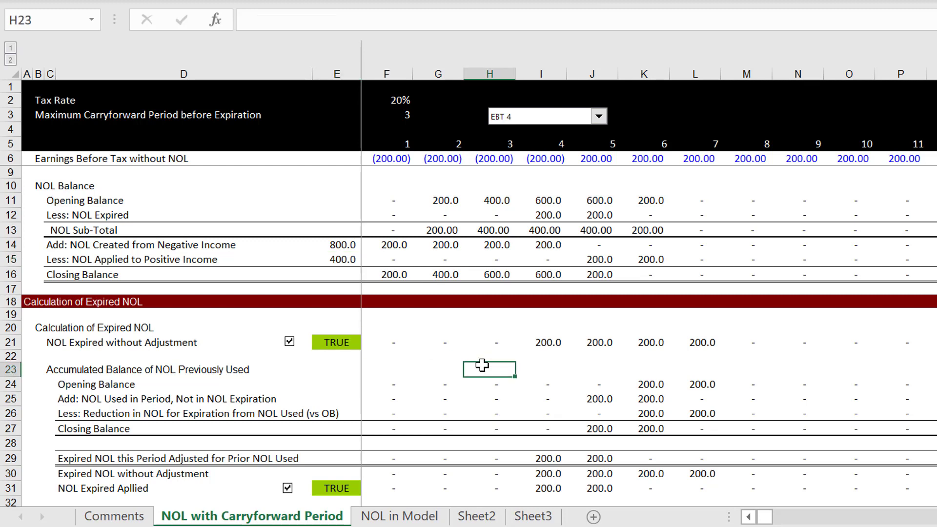
click(482, 361)
key(Up)
key(Up)
key(Up)
key(Up)
key(Up)
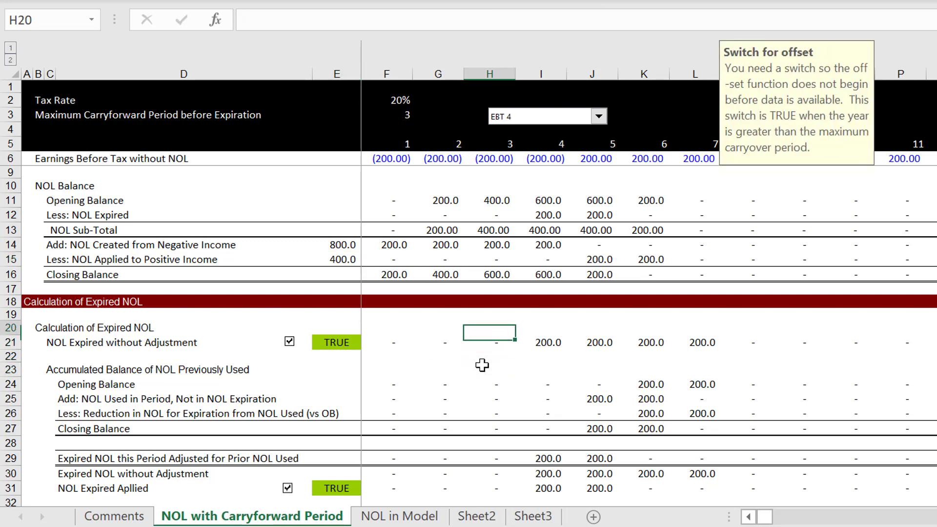
key(Up)
key(Up)
key(Up)
key(Up)
key(Up)
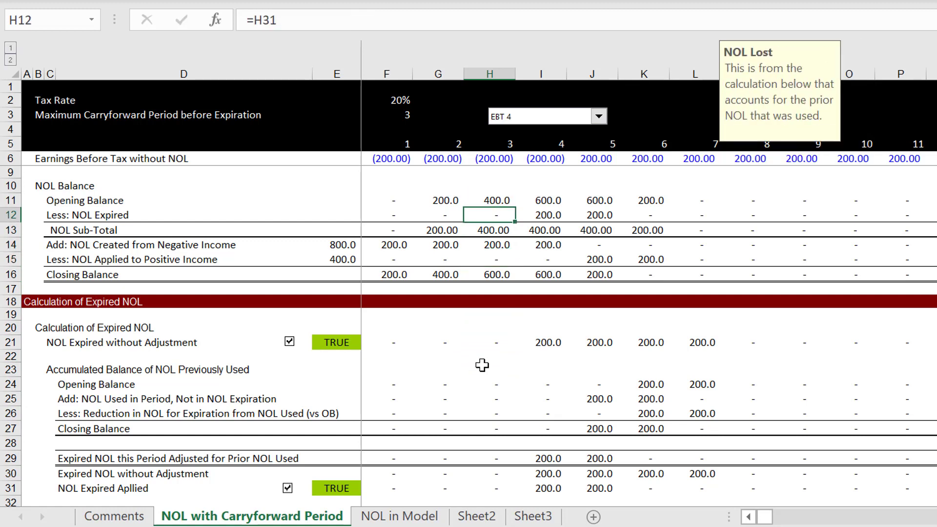
key(F2)
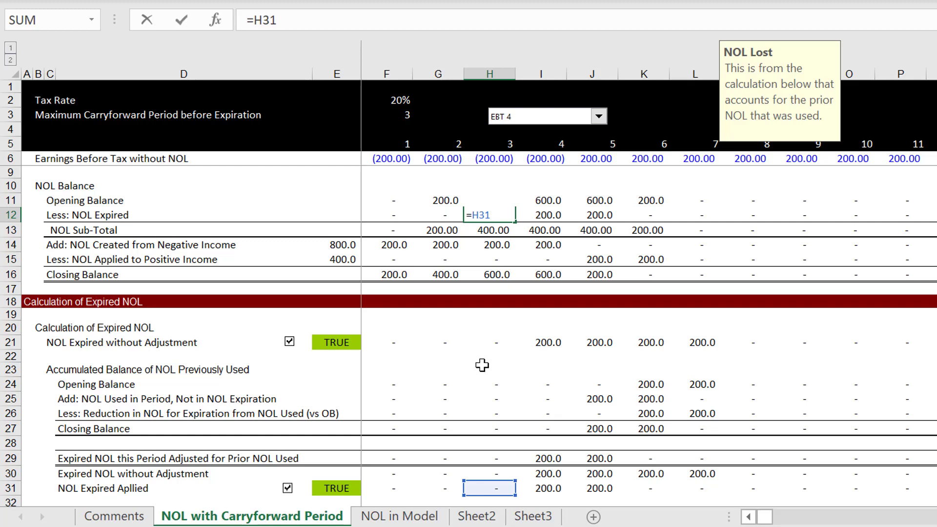
key(ctrl+Return)
Examine the NOL Sub-Total formula in H13 and the cells it references
key(Down)
key(Down)
key(Down)
key(Down)
key(Down)
key(Down)
key(Down)
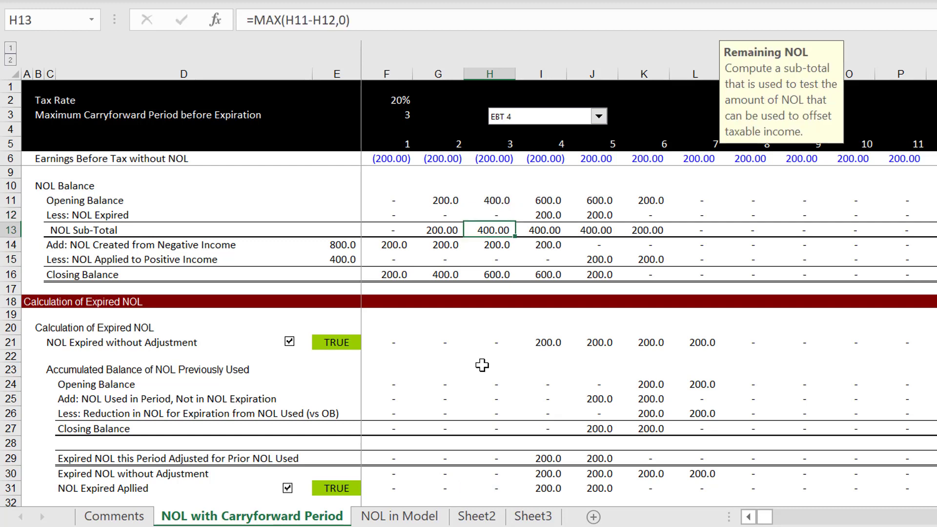
key(Down)
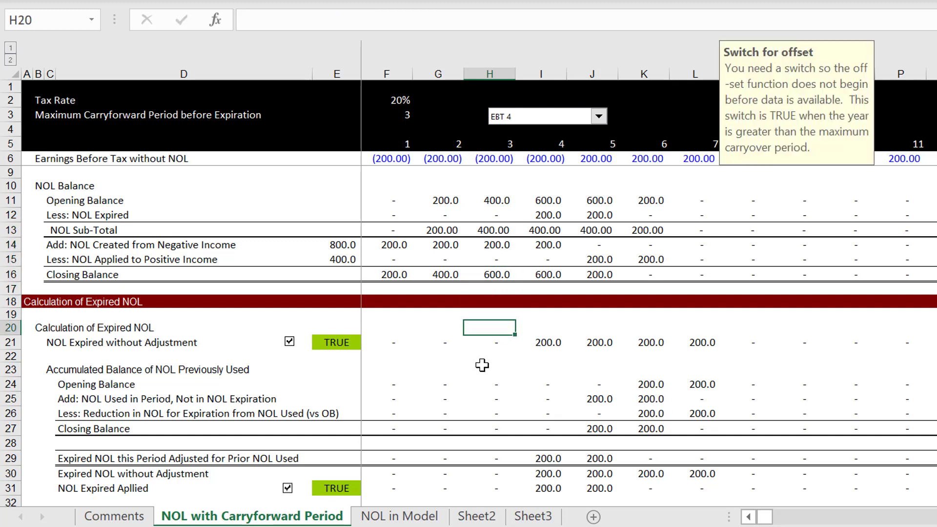
key(Up)
key(Up)
key(Up)
key(Up)
key(Up)
key(Up)
key(Up)
key(Up)
key(Up)
key(Down)
key(Down)
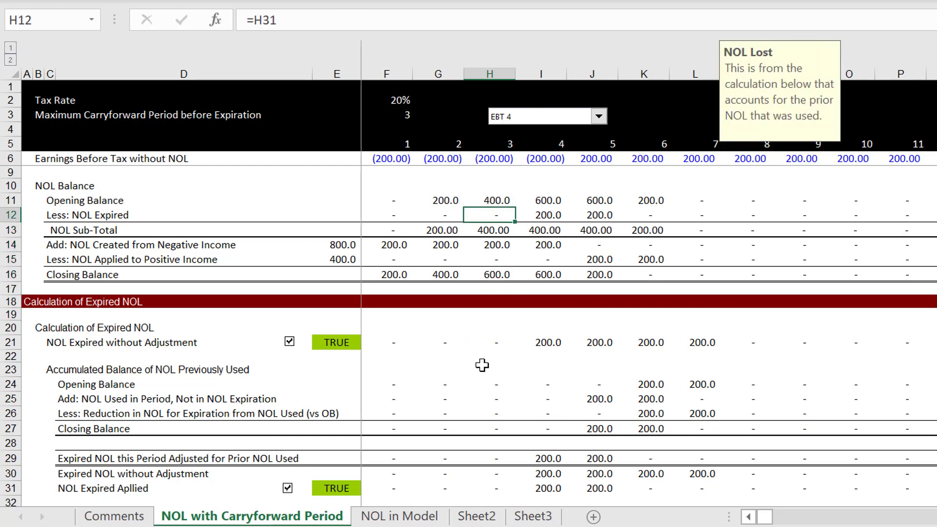
key(F2)
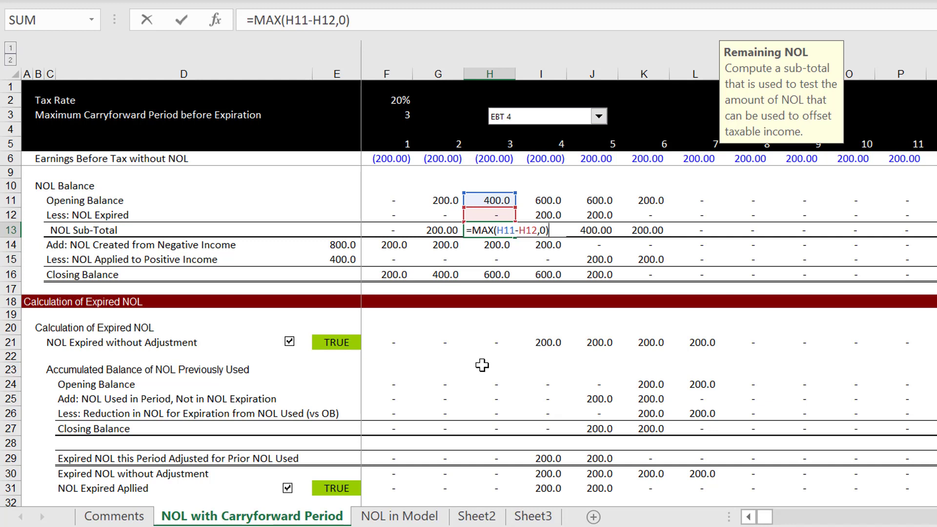
key(Escape)
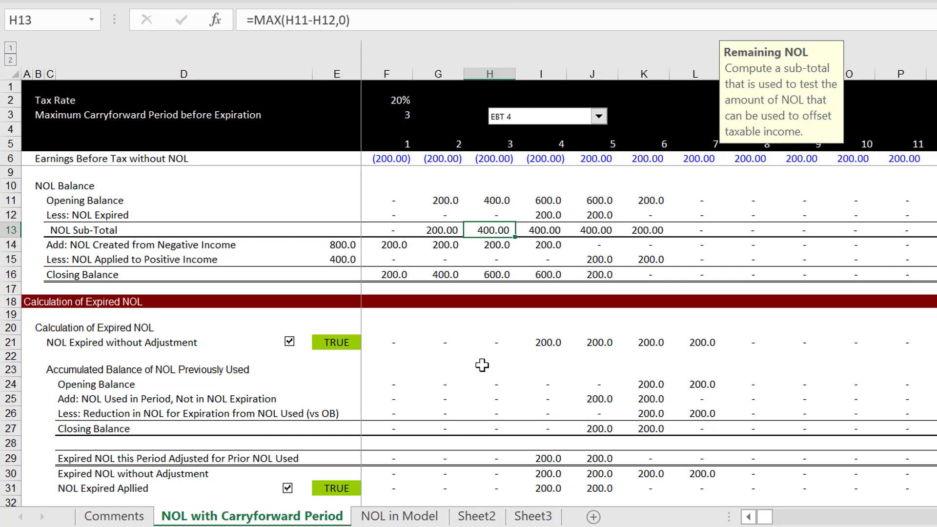
Examine the NOL Applied to Positive Income formula in H15 and the Closing Balance formula in H16
key(Down)
key(Down)
key(Down)
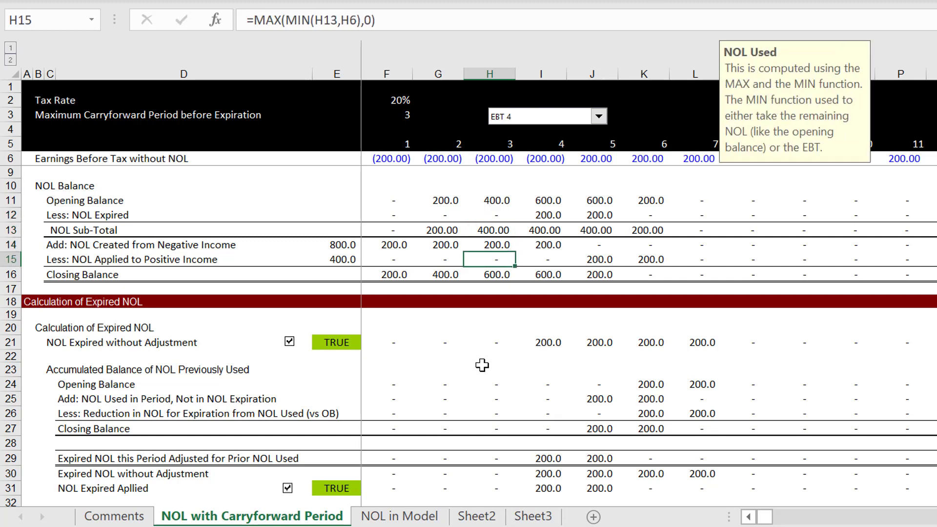
key(F2)
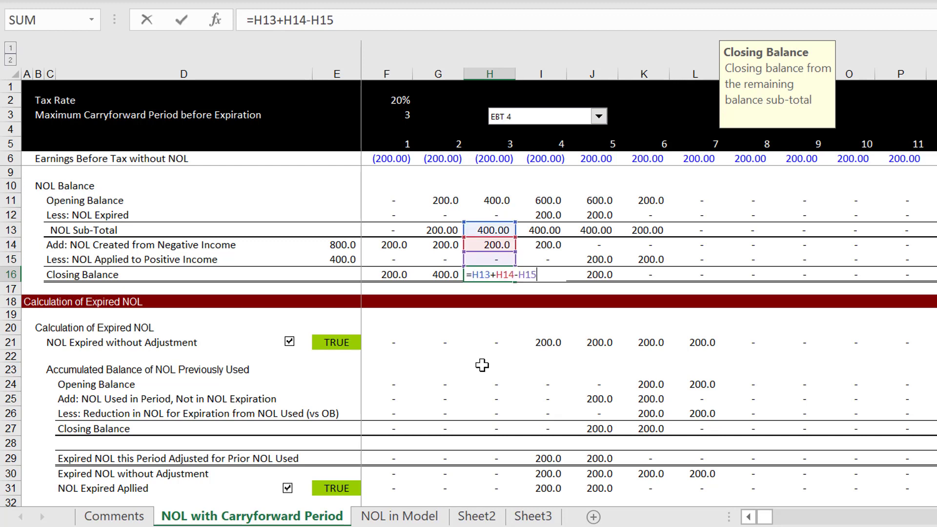
key(Escape)
Trace the Opening Balance formula in I11 to the prior period's closing balance
key(Up)
key(Up)
key(Up)
key(Up)
key(Up)
key(Right)
key(F2)
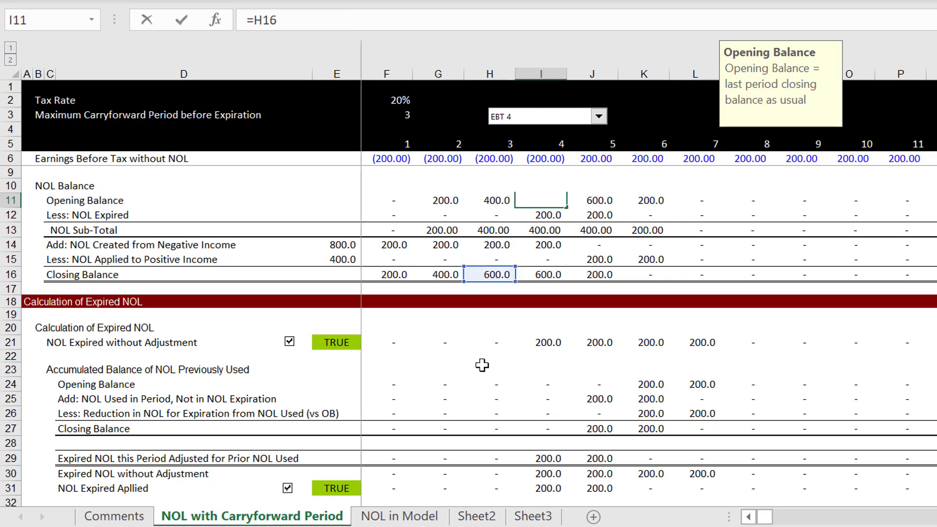
key(Escape)
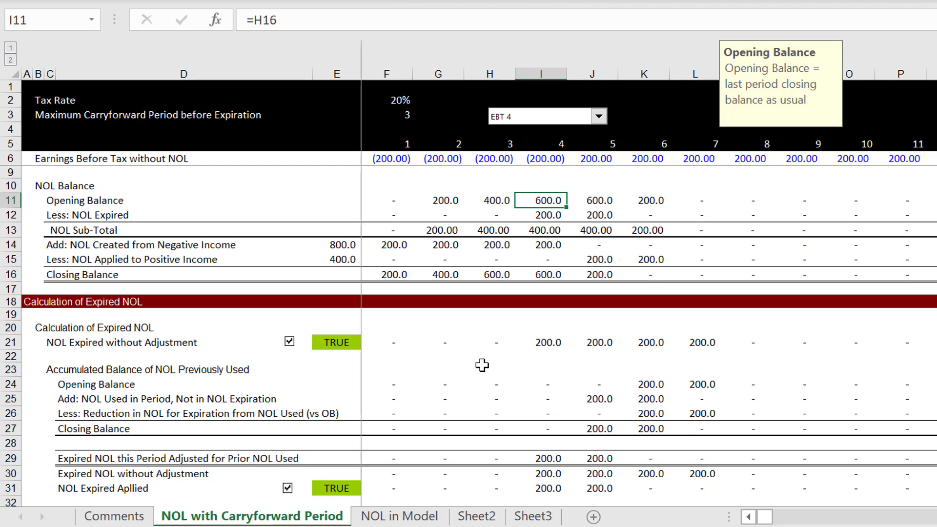
Examine the formulas for NOL created from negative income in I14 and NOL applied to positive income in I15
key(Down)
key(Down)
key(Down)
key(F2)
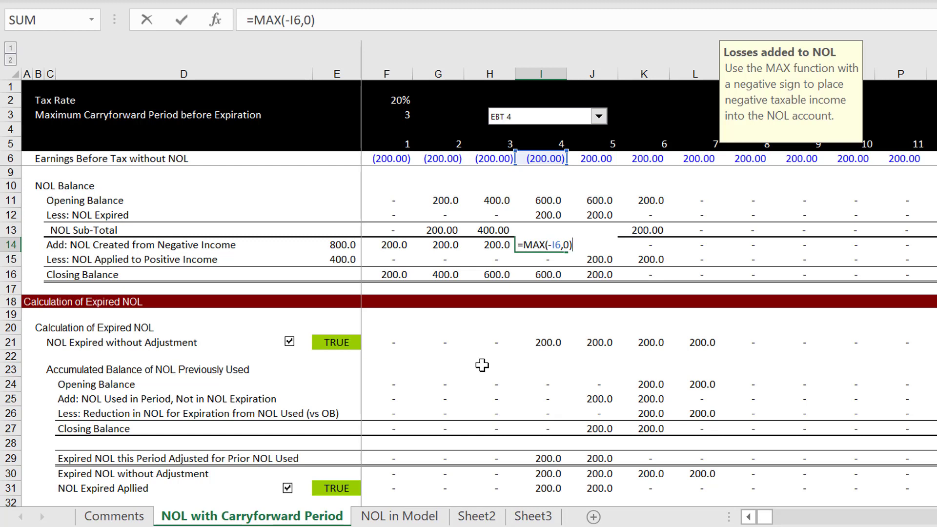
key(Return)
text(=MAX(MIN(I13,I6),0))
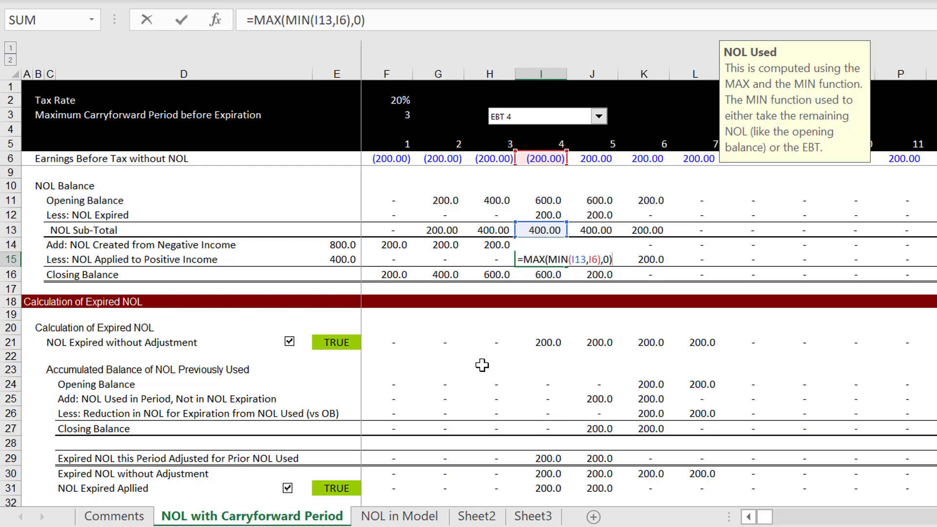
key(Return)
Compare the NOL Expired without Adjustment formulas in H21 and I21
key(Down)
key(Down)
key(Down)
key(Down)
key(Down)
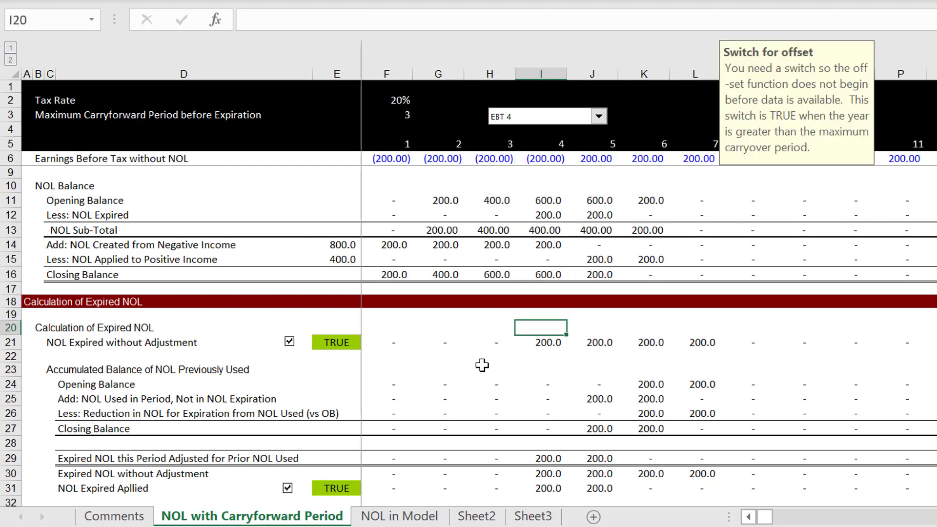
key(F2)
key(Escape)
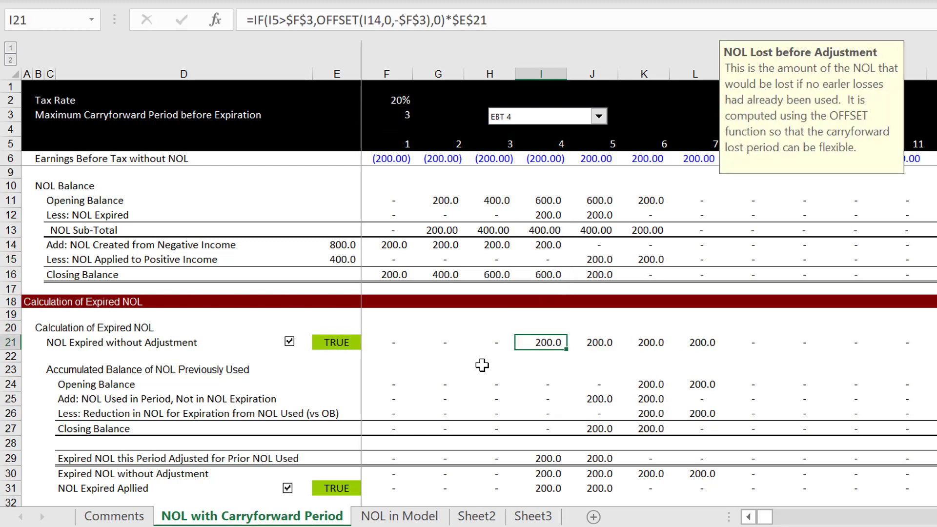
key(Right)
key(Left)
key(Left)
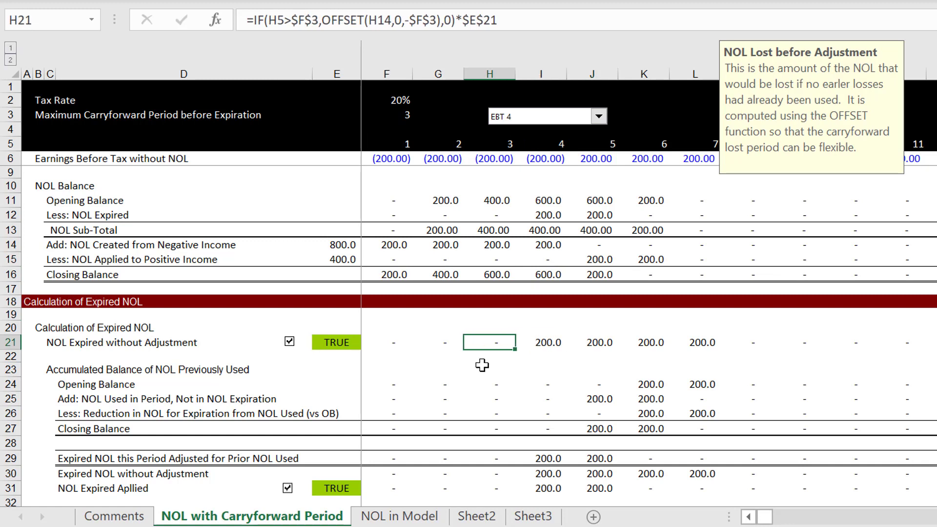
key(Right)
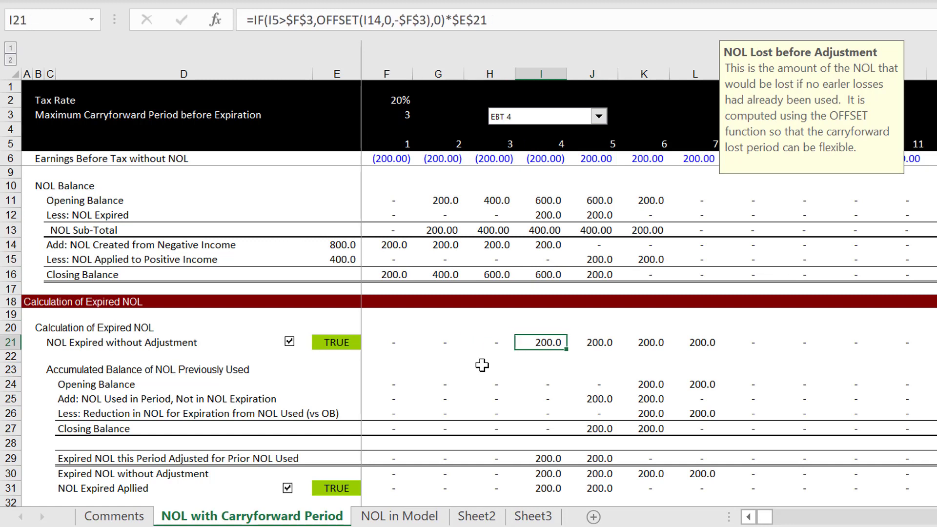
Examine the OFFSET portion of the I21 formula and the cells it references, leaving the formula as it is
key(F2)
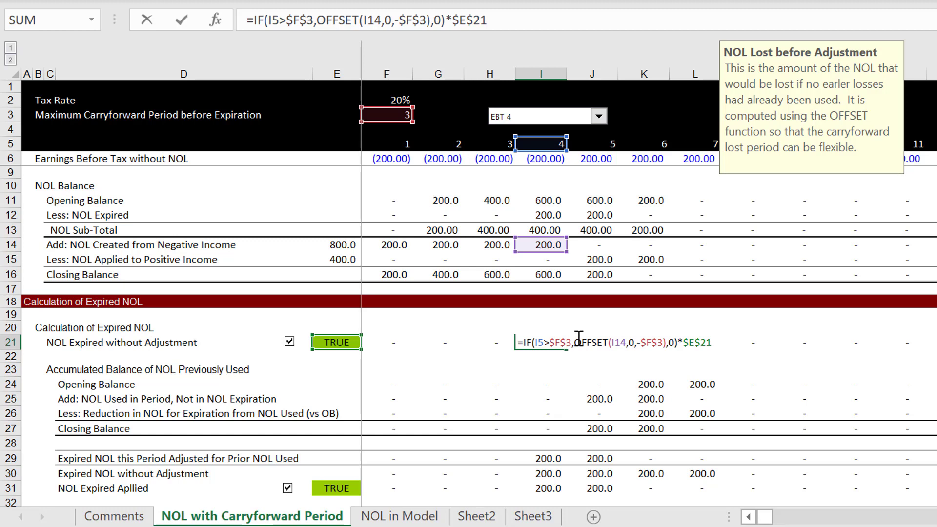
drag(575, 341, 679, 344)
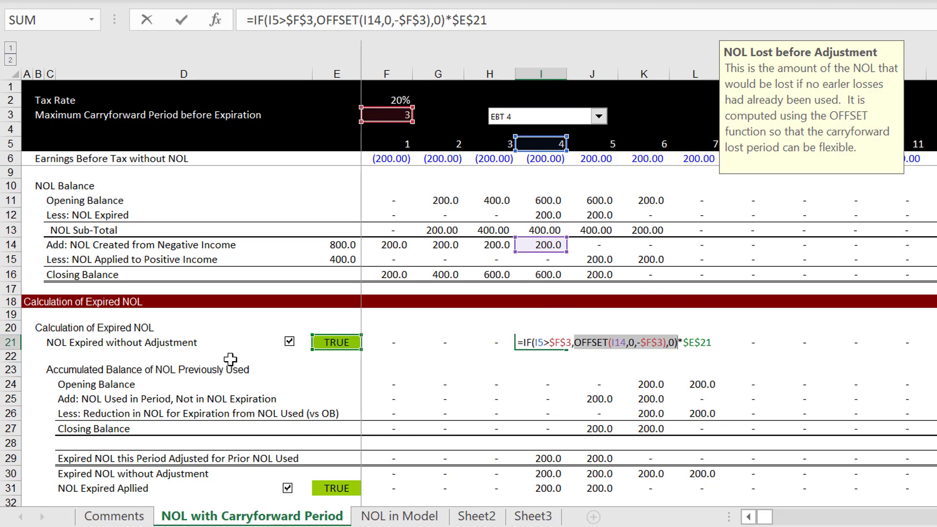
key(Return)
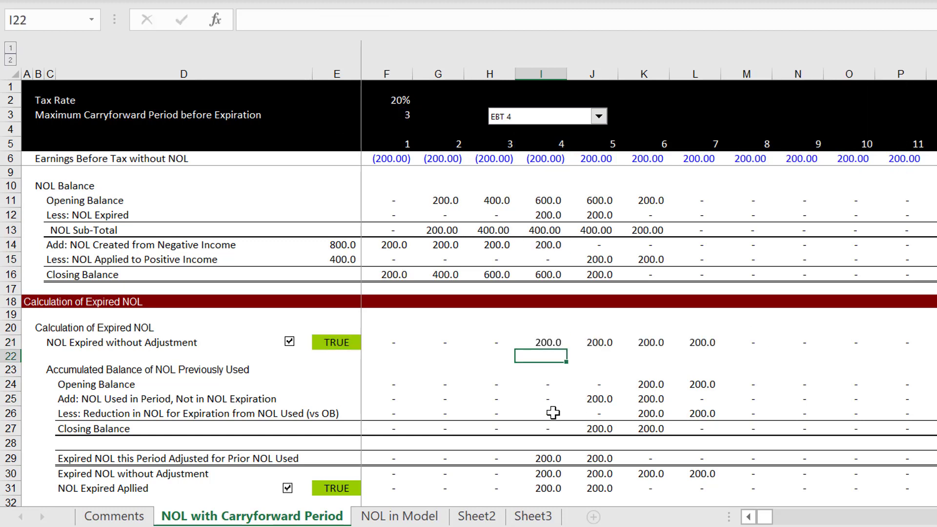
Review the formula for the reduction in NOL for expiration in I26
key(Up)
key(Up)
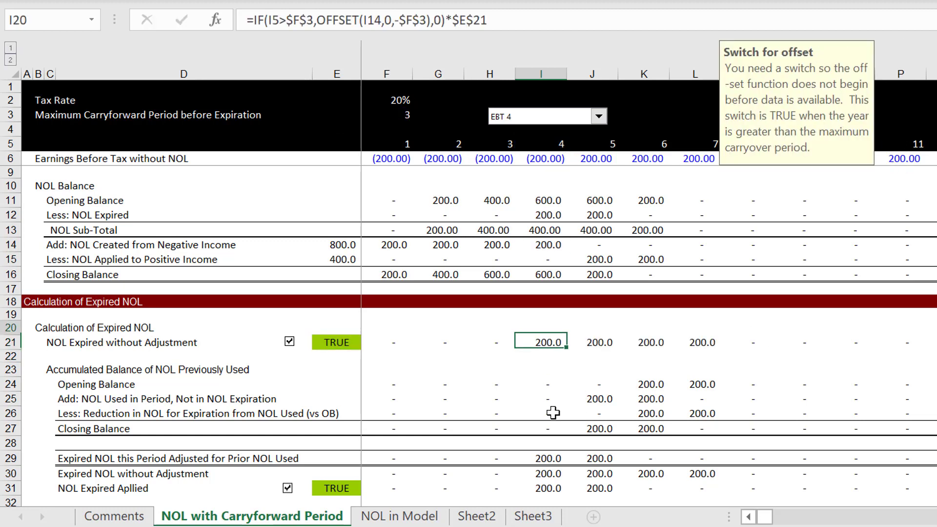
key(Down)
key(Down)
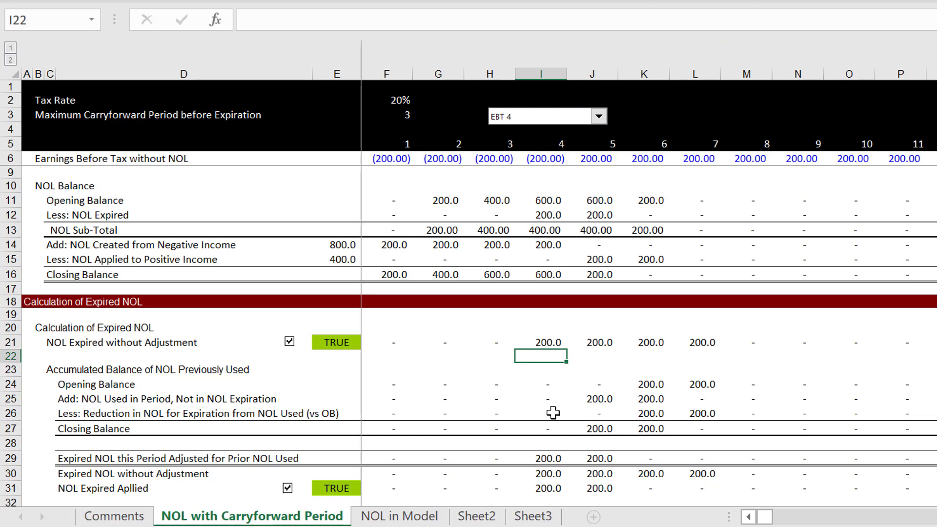
key(Down)
key(Down)
key(Down)
key(Down)
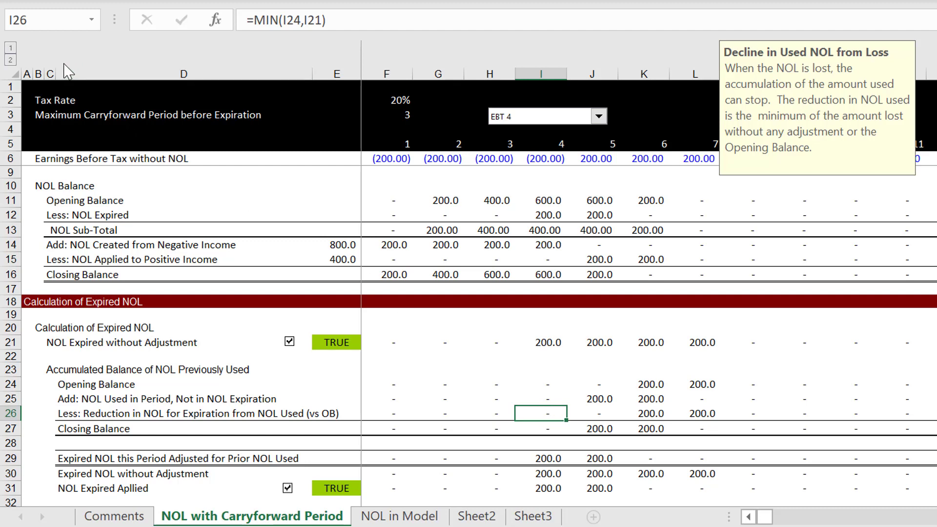
Narrow the indentation columns A through C together
drag(55, 74, 30, 70)
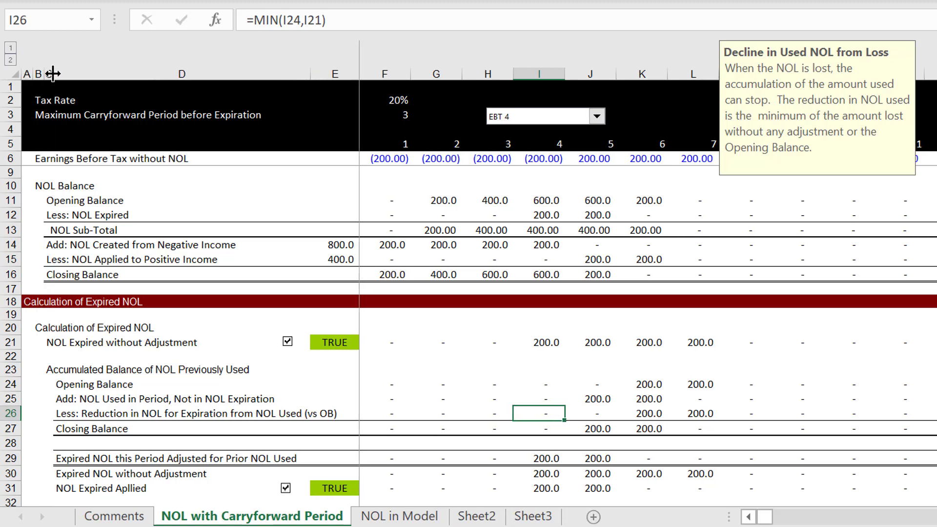
key(ctrl+z)
drag(50, 70, 28, 72)
drag(33, 74, 32, 73)
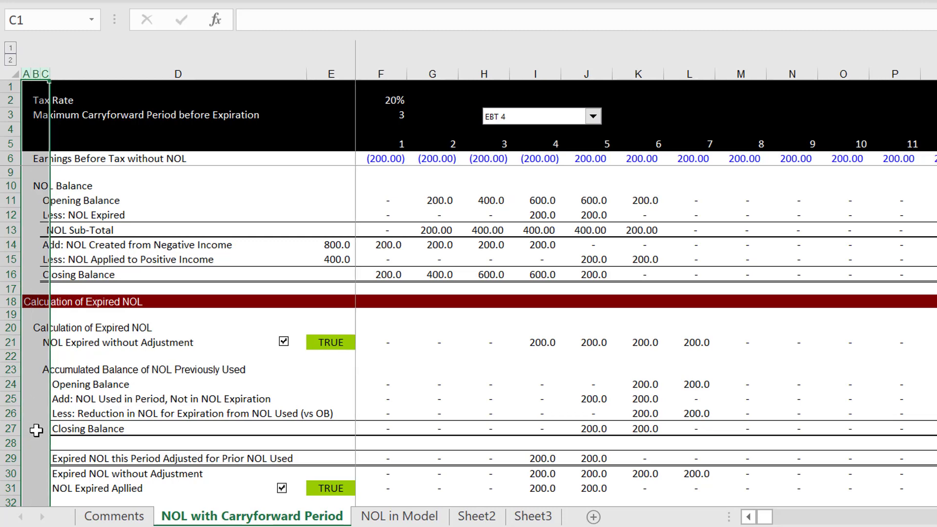
Review the Accumulated Balance of NOL Previously Used section and trace its Opening Balance formula in J24
click(76, 390)
key(Up)
key(Left)
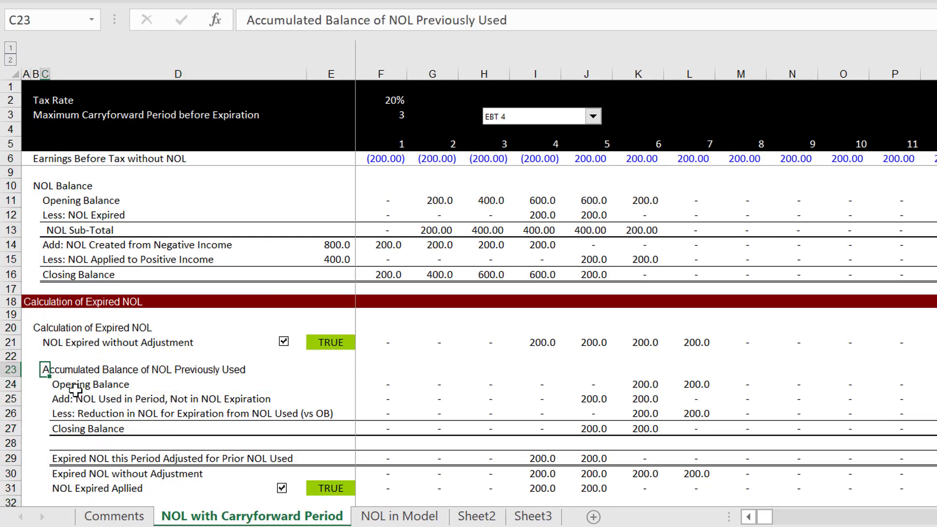
key(Up)
key(Up)
key(Down)
key(Down)
key(Down)
key(Right)
key(Right)
key(Right)
key(Right)
key(Right)
key(Right)
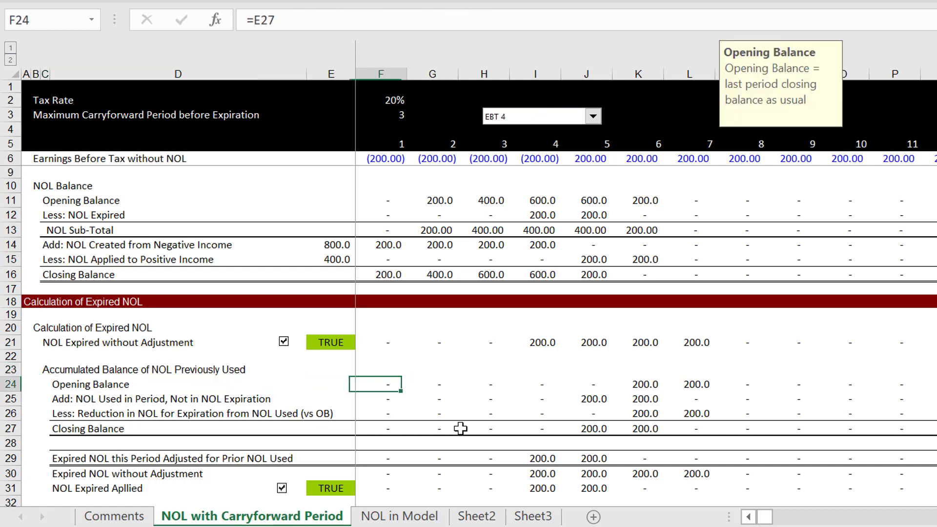
key(Right)
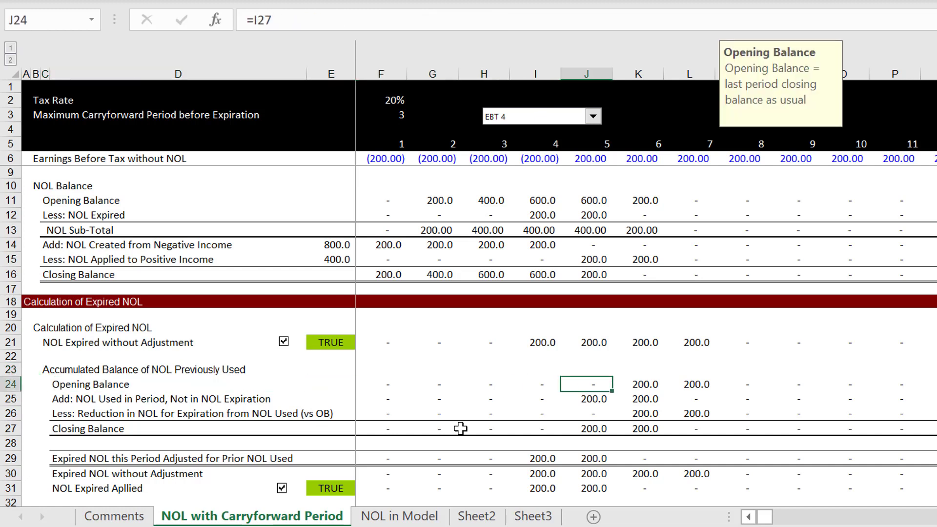
key(F2)
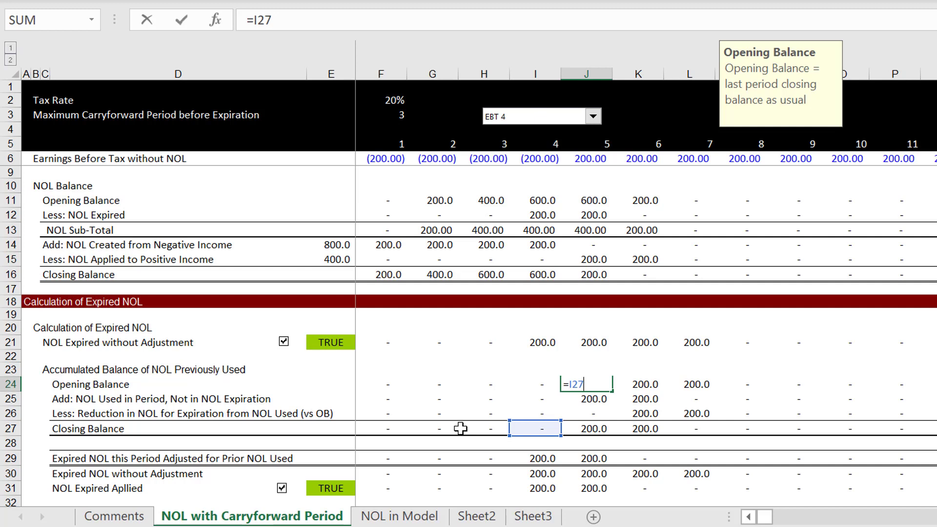
key(Escape)
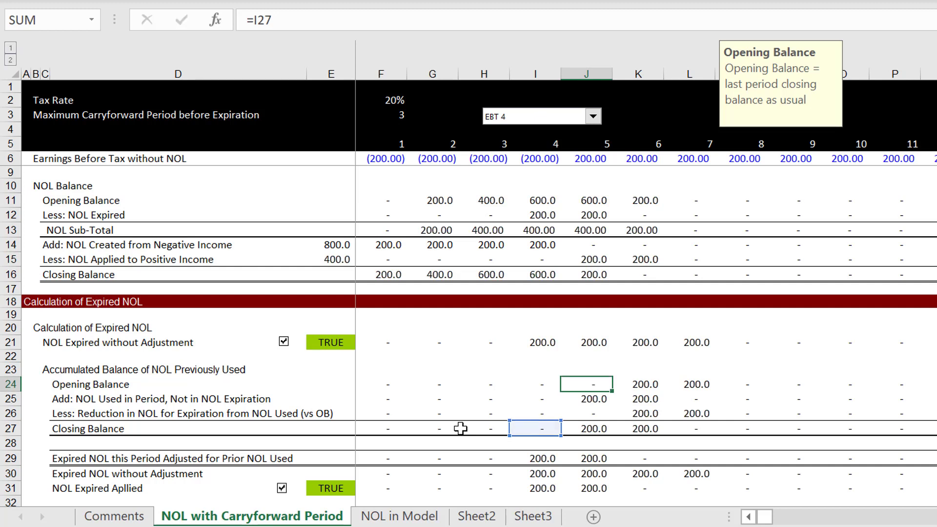
Trace the formula for Add: NOL Used in Period, Not in NOL Expiration in J25
key(Down)
key(Down)
key(Up)
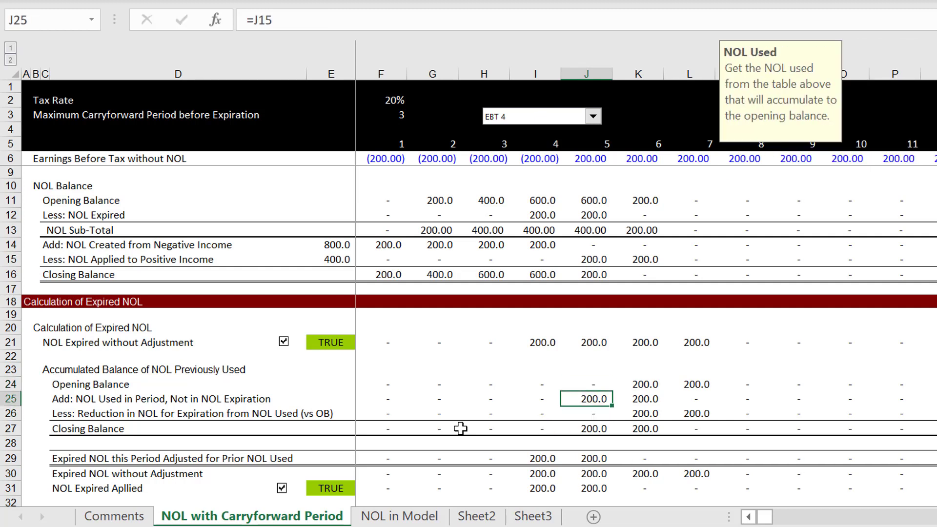
key(F2)
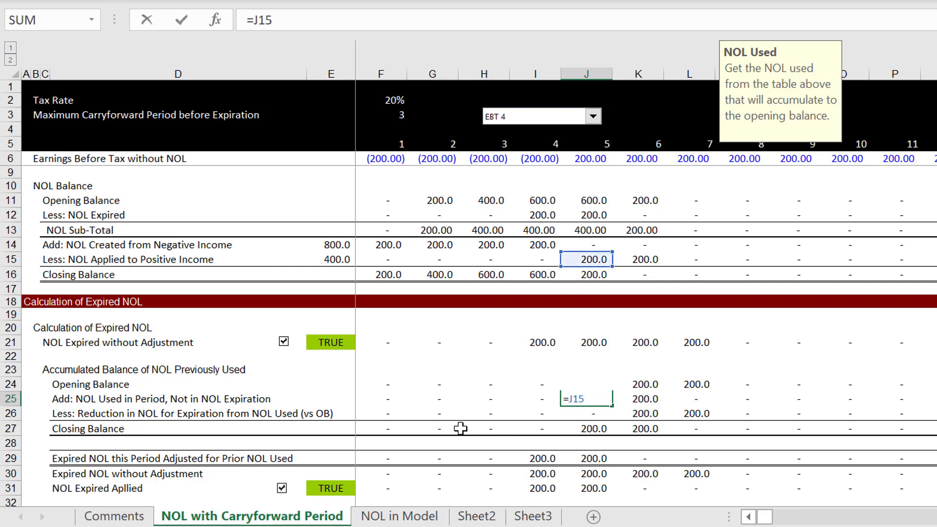
key(Return)
key(Up)
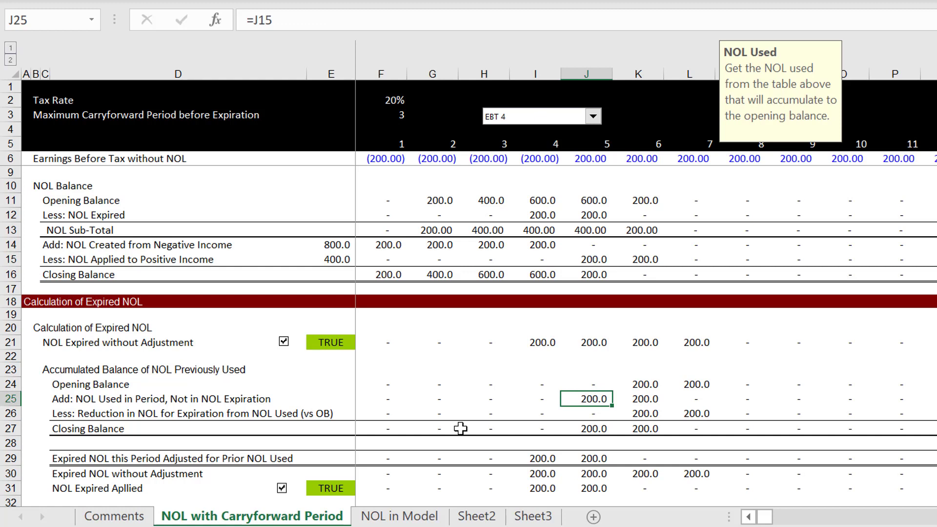
key(F2)
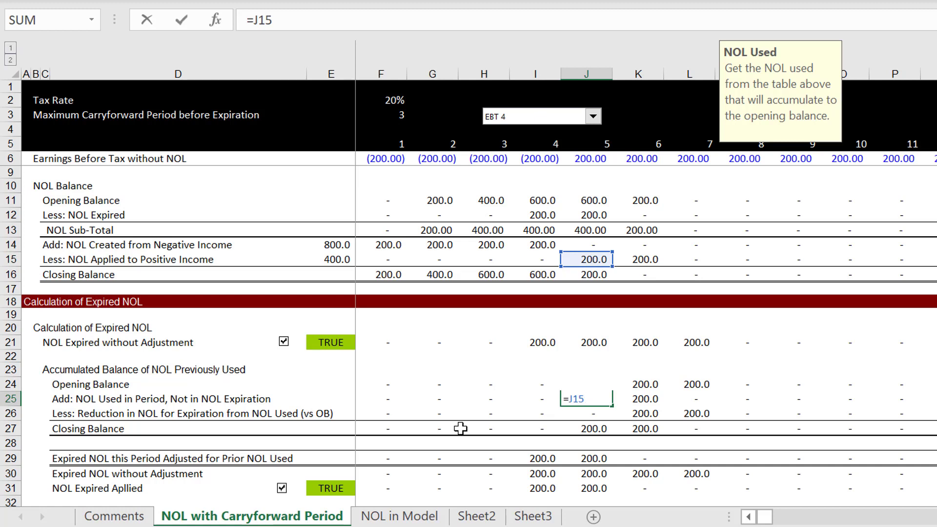
key(Escape)
key(Down)
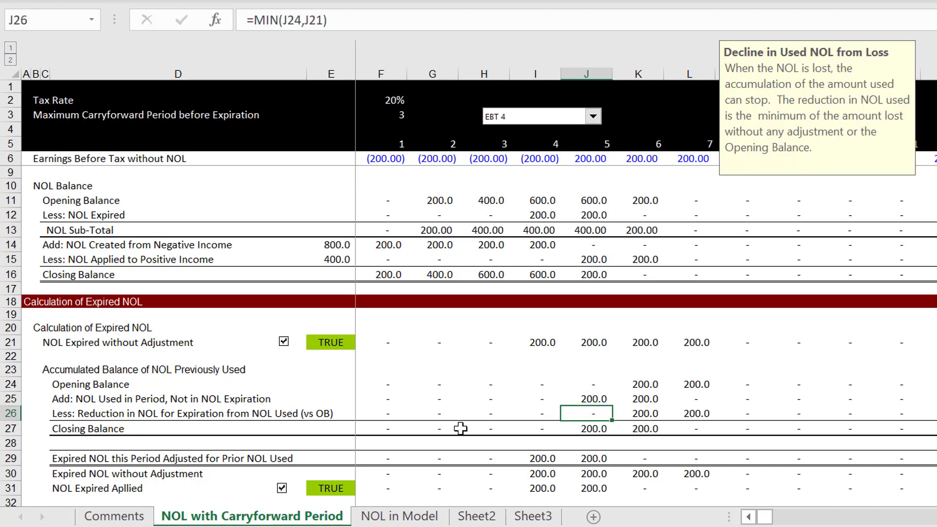
key(Up)
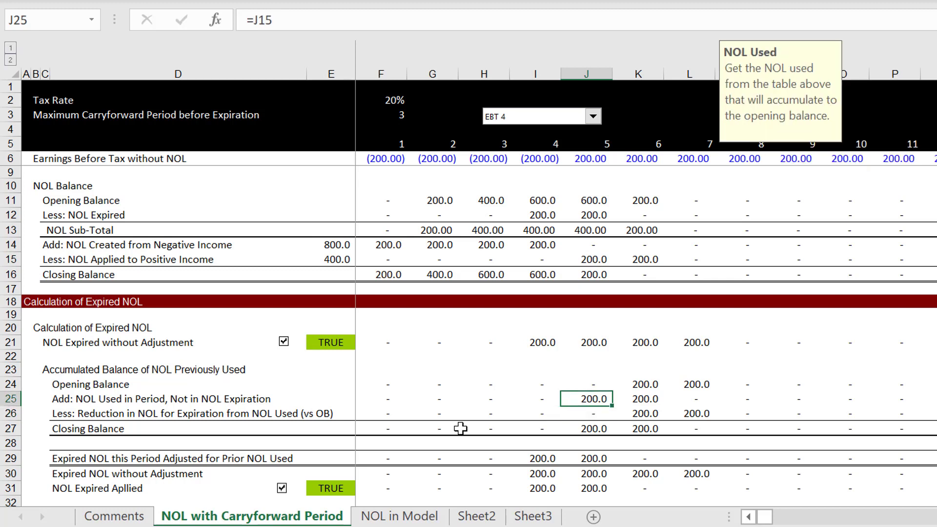
Compare the NOL Used in Period row across periods 1 to 5 and recheck the source of J25
key(Left)
key(Left)
key(Left)
key(Left)
key(Right)
key(Right)
key(Right)
key(Right)
key(Up)
key(Down)
key(Left)
key(Left)
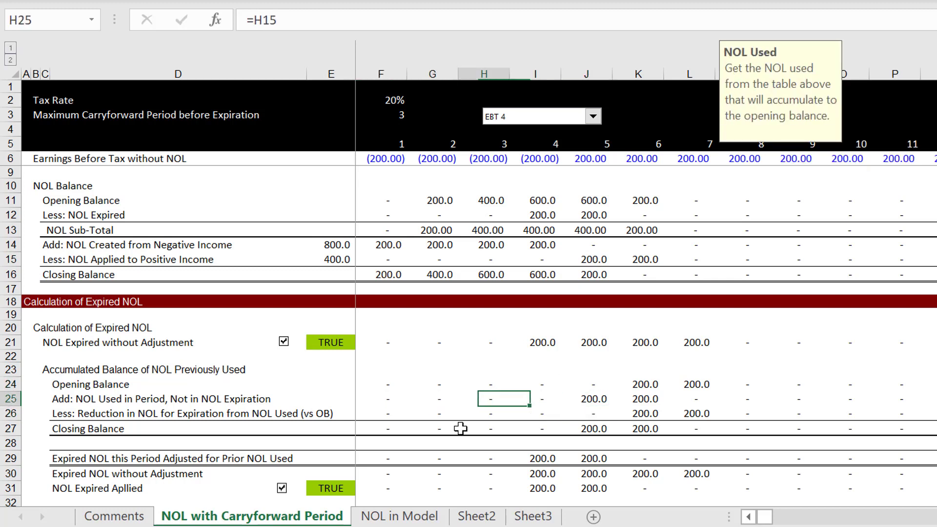
key(Up)
key(Right)
key(Right)
key(Down)
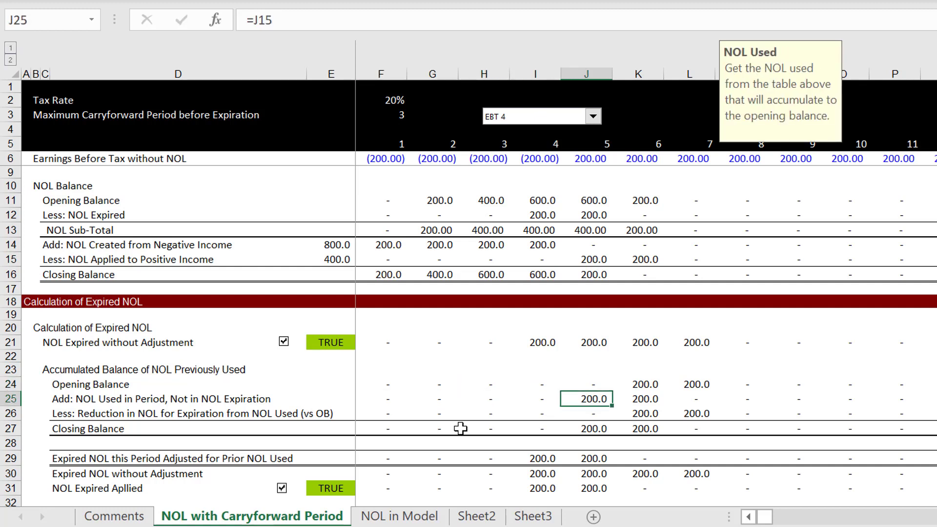
key(F2)
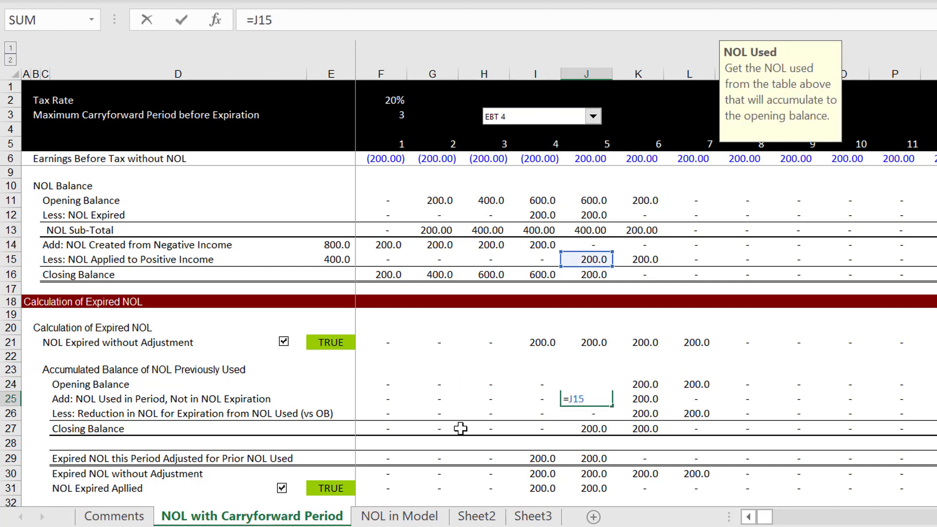
key(Return)
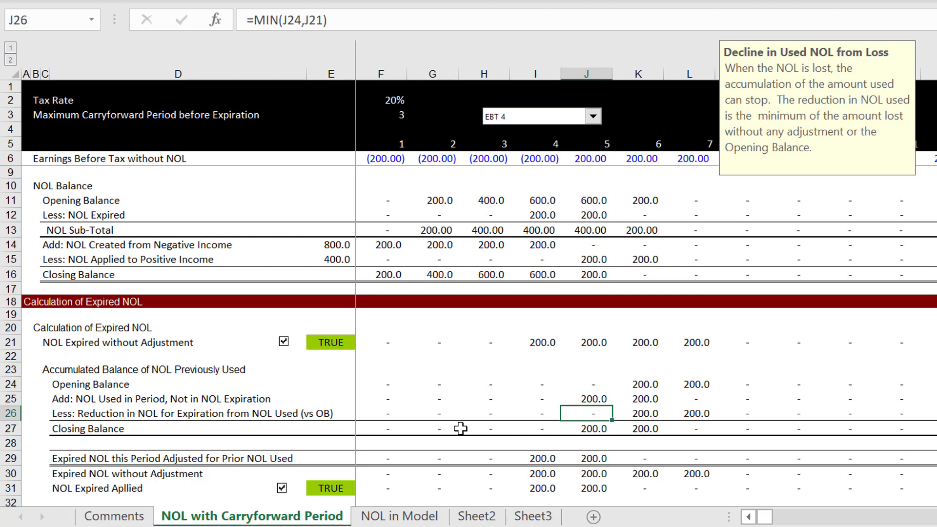
Compare the MIN formulas for Less: Reduction in NOL for Expiration in J26 and K26, leaving them as they are
key(F2)
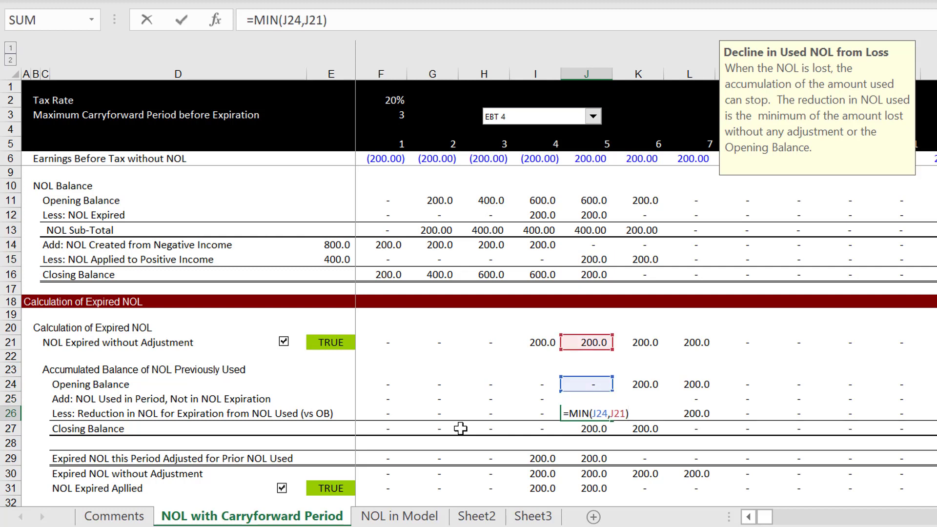
key(Escape)
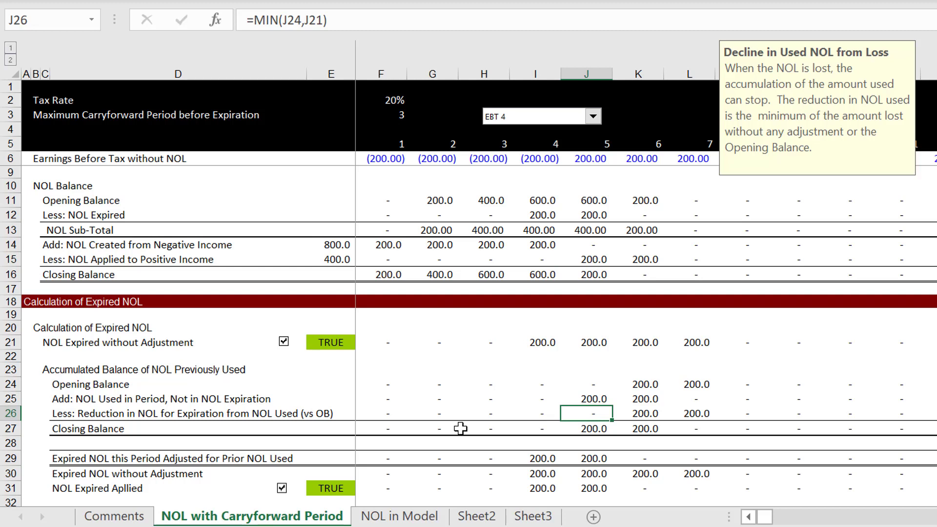
key(Right)
key(F2)
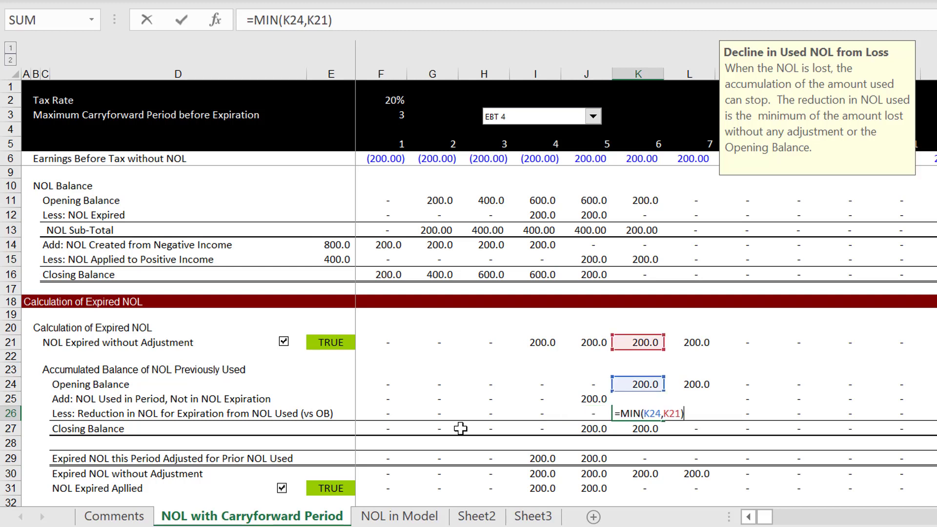
key(ctrl+Return)
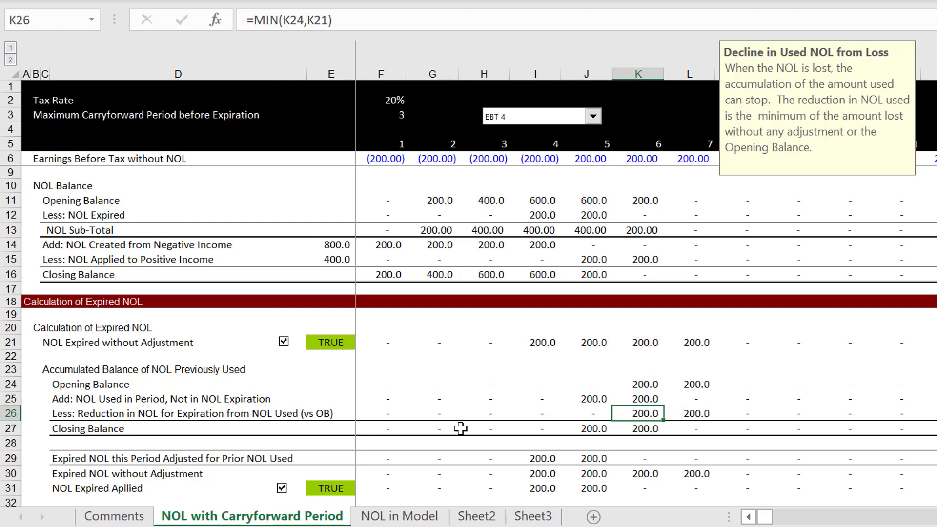
key(Left)
key(F2)
key(ctrl+Return)
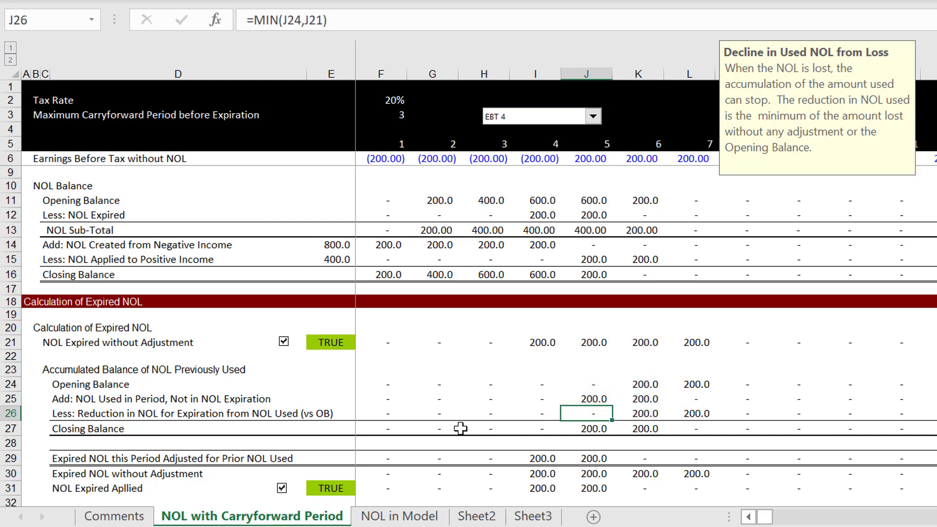
key(F2)
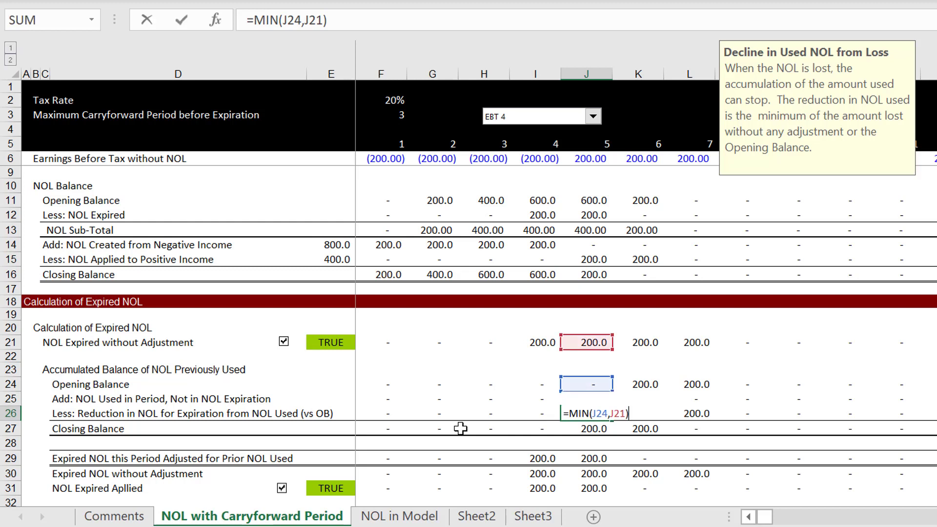
key(ctrl+Return)
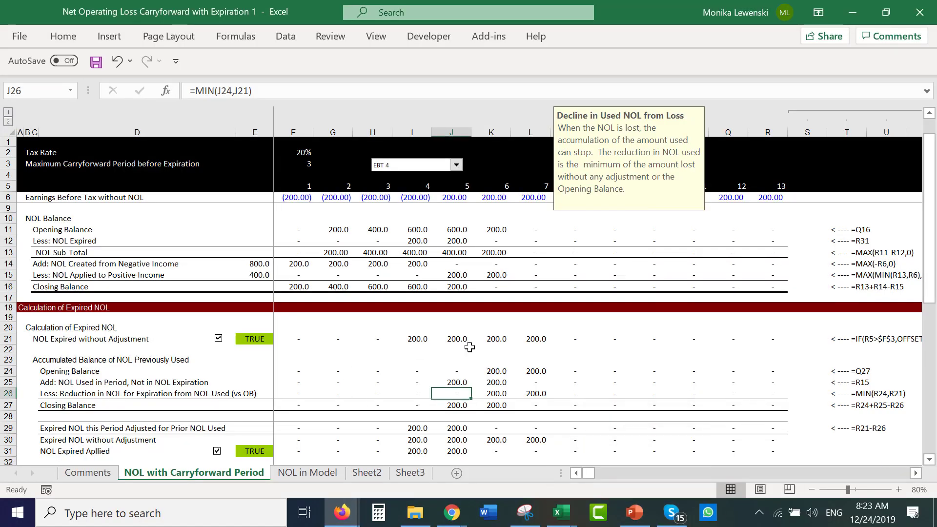
key(F2)
key(Escape)
Examine NOL Expired without Adjustment for period 5 and the NOL Balance rows for periods 4 and 5
key(Up)
key(Up)
key(Up)
key(Up)
key(Up)
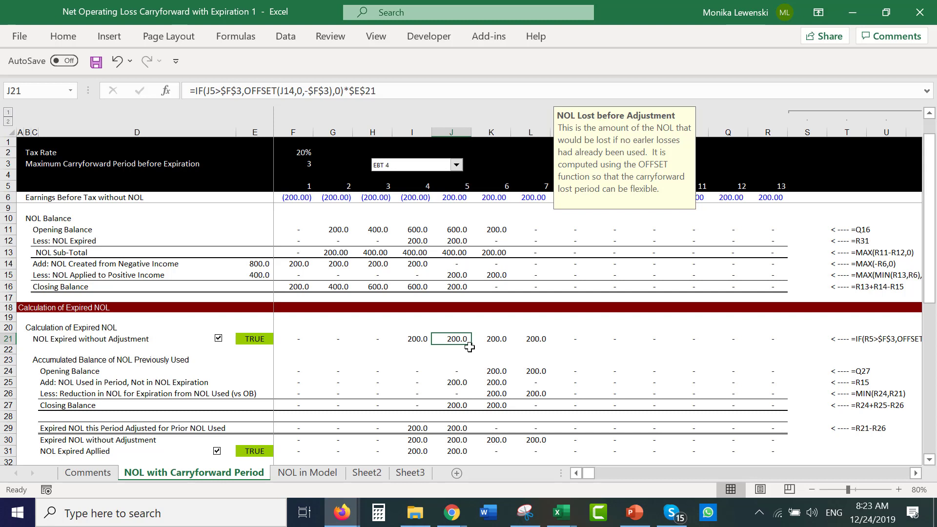
key(Up)
key(Up)
key(Up)
key(Up)
key(Up)
key(Up)
key(Up)
key(Up)
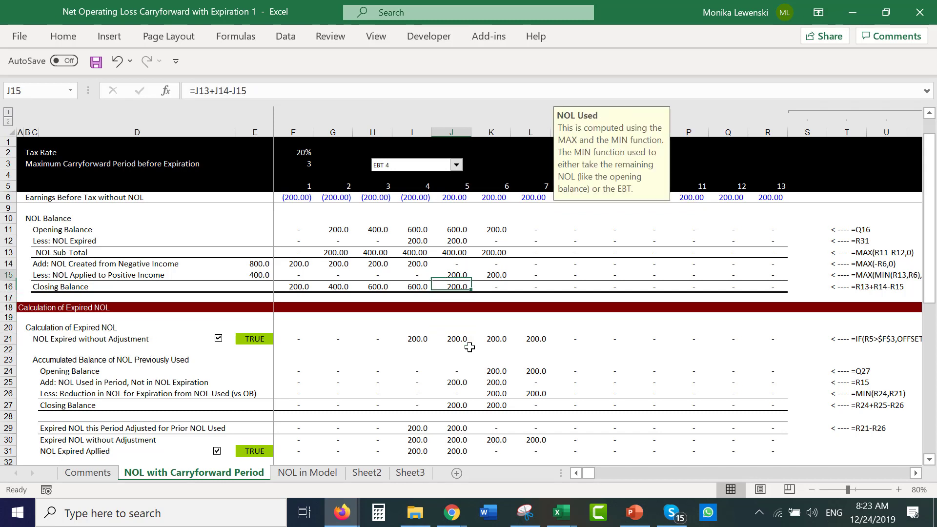
key(Up)
key(Down)
key(Left)
key(Down)
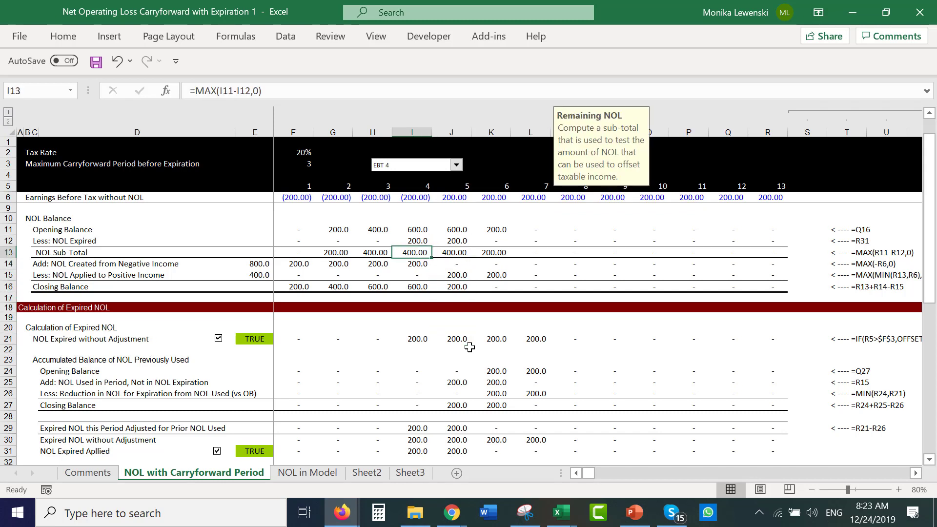
key(Down)
key(Down)
key(Up)
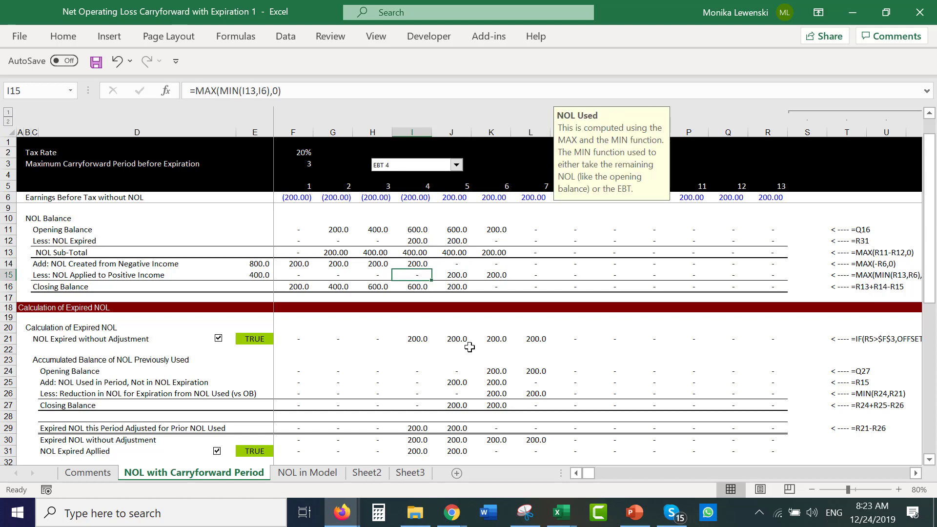
Select the NOL Applied to Positive Income cells for periods 1 to 4, F15:I15, to inspect early NOL usage
key(Left)
key(Left)
key(Left)
key(shift+Right)
key(shift+Right)
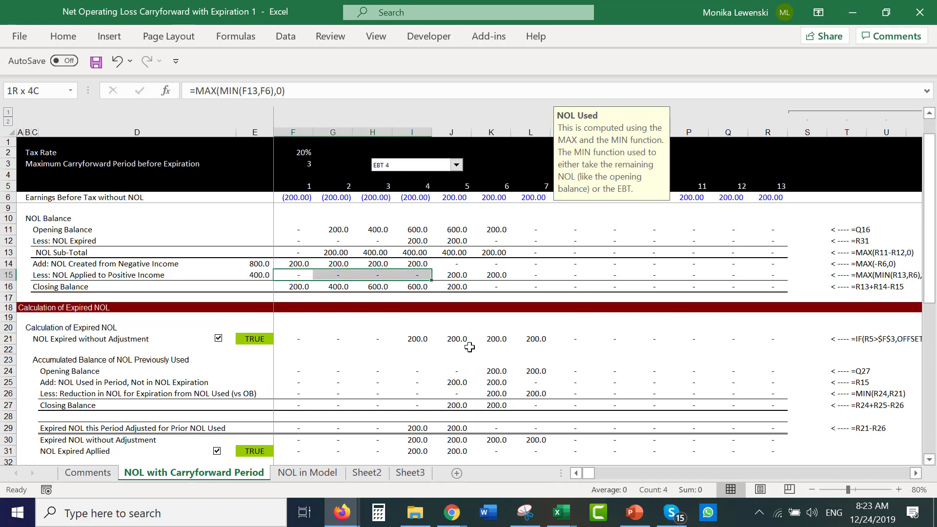
Examine the period 6 NOL applied, sub-total and expired cells in column K of the NOL Balance
key(Down)
key(Down)
key(Down)
key(Down)
key(Down)
key(Down)
key(Down)
key(Down)
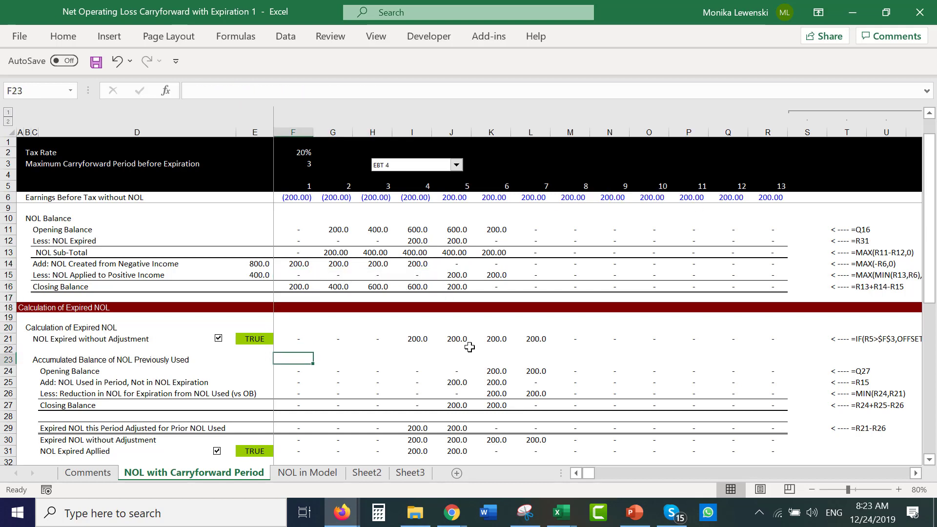
key(Right)
key(Right)
key(Right)
key(Right)
key(Right)
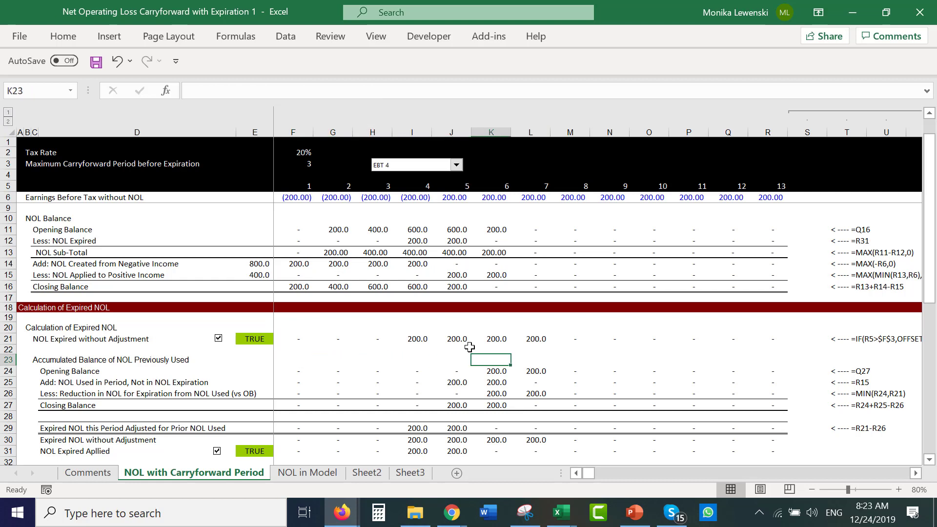
key(Up)
key(Up)
key(Up)
key(Up)
key(Up)
key(Up)
key(Up)
key(Up)
key(Up)
key(Down)
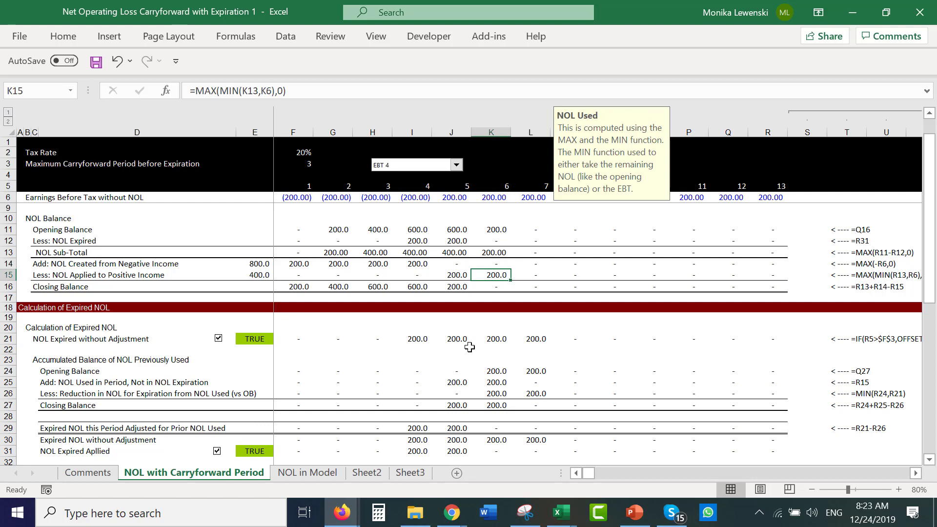
key(Up)
key(Up)
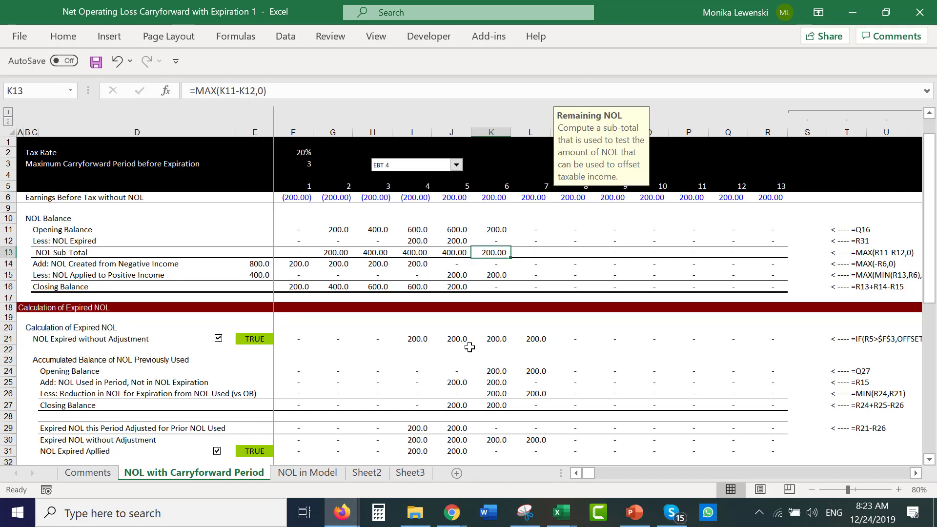
key(Down)
key(Down)
key(Up)
key(Up)
key(Up)
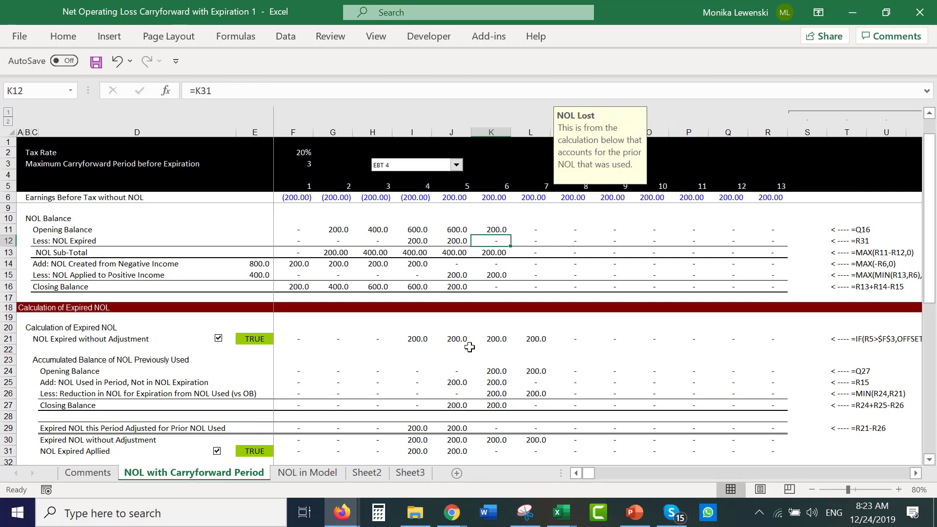
Trace the cells referenced by the NOL Expired without Adjustment formula in K21, leaving it as it is
key(Down)
key(Down)
key(Down)
key(Down)
key(Down)
key(Down)
key(Down)
key(Down)
key(Down)
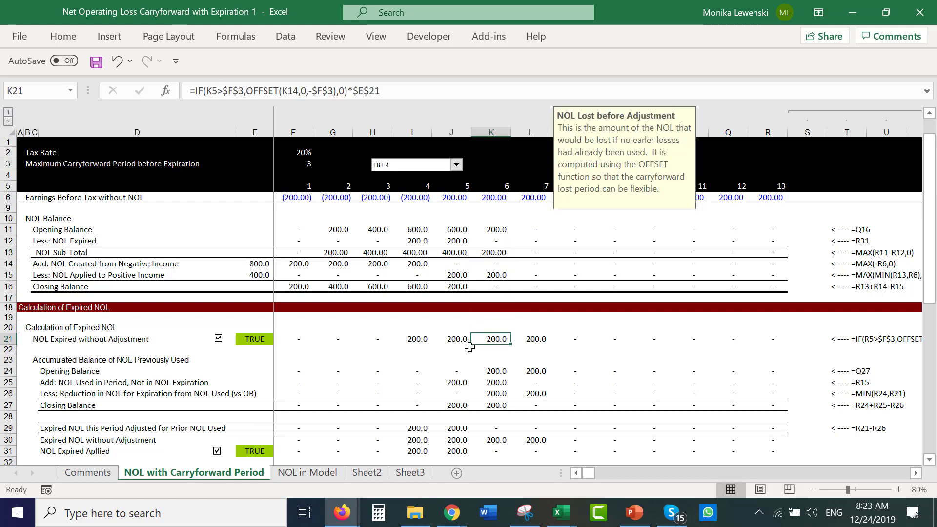
key(F2)
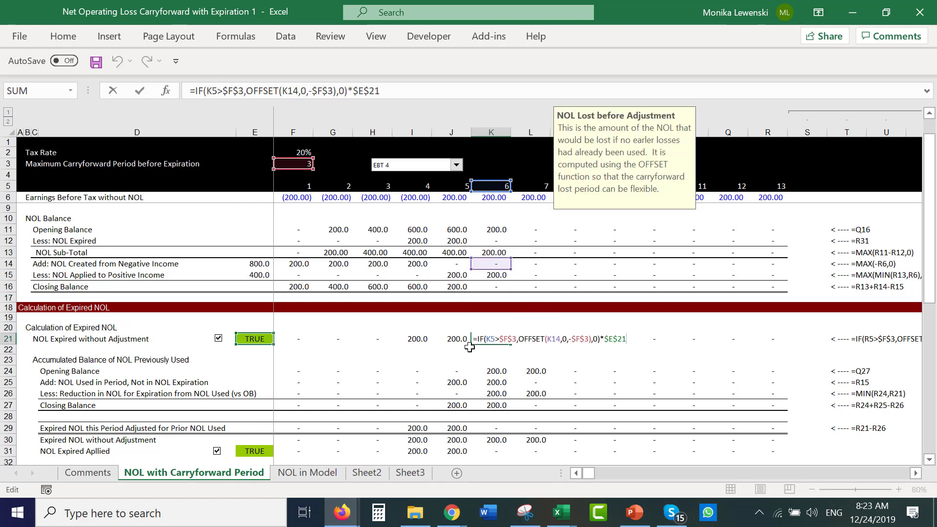
key(Escape)
Trace the K24 Opening Balance back to the prior Closing Balance and the NOL used in J25
key(Down)
key(Down)
key(Down)
key(Down)
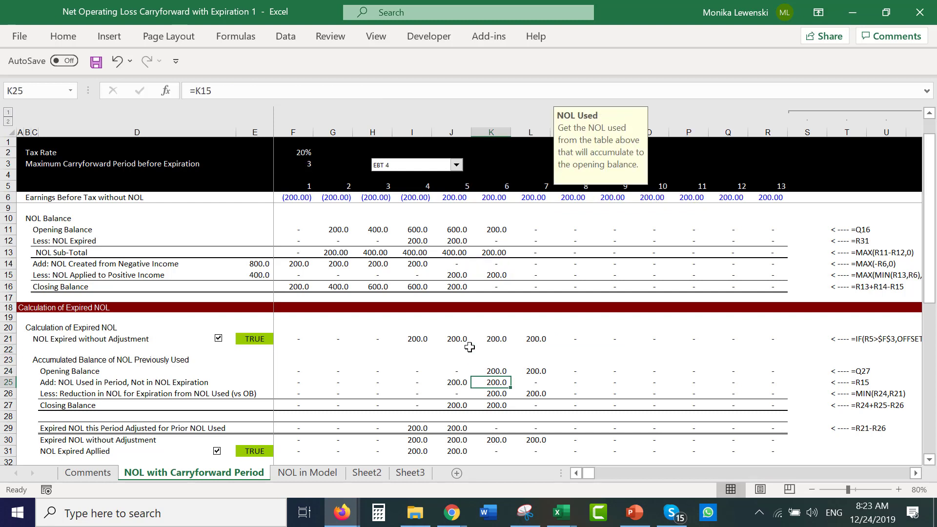
key(Up)
key(F2)
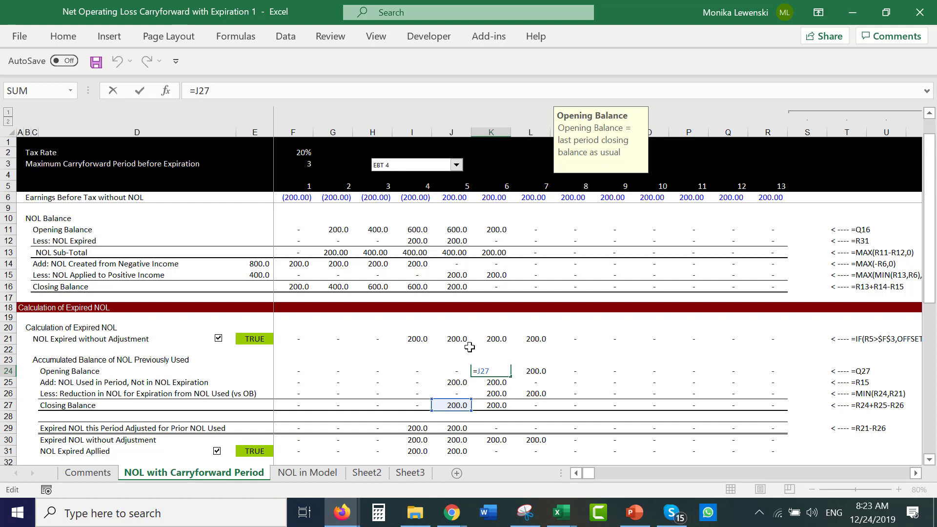
key(Escape)
key(Left)
key(Down)
key(F2)
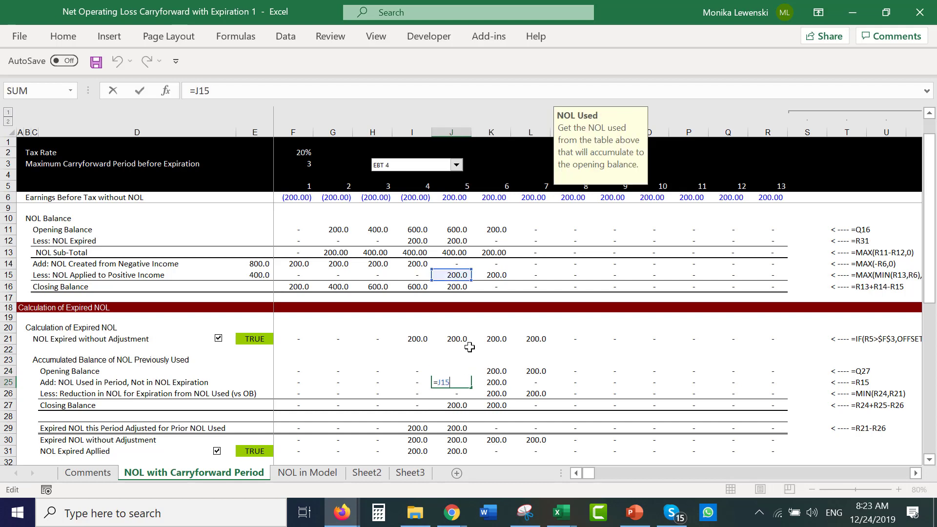
key(Escape)
key(Up)
key(Right)
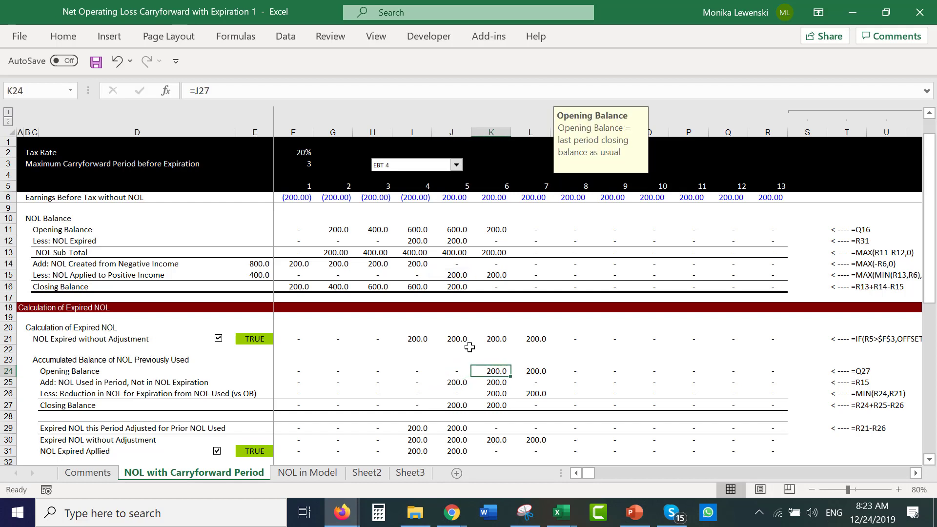
key(F2)
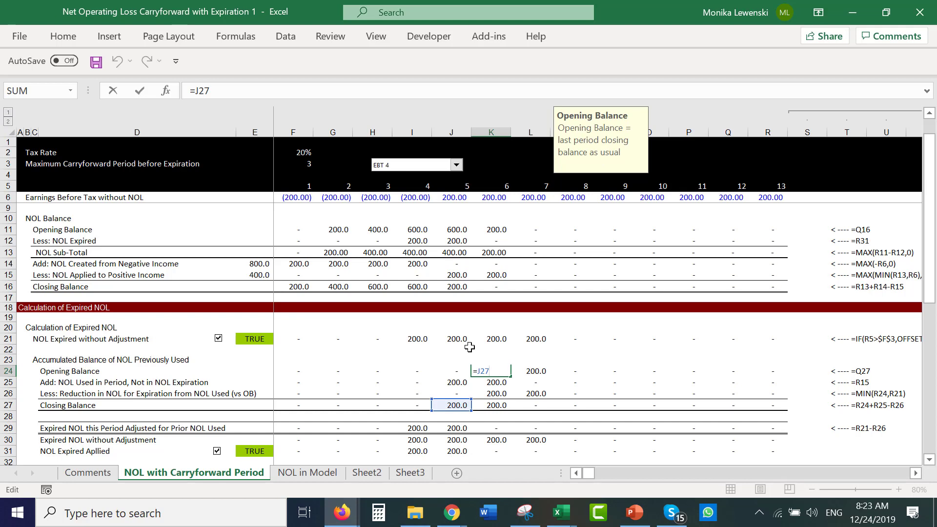
key(Escape)
Open the K26 formula for the reduction in NOL for expiration to inspect its referenced cells
key(Down)
key(Down)
key(F2)
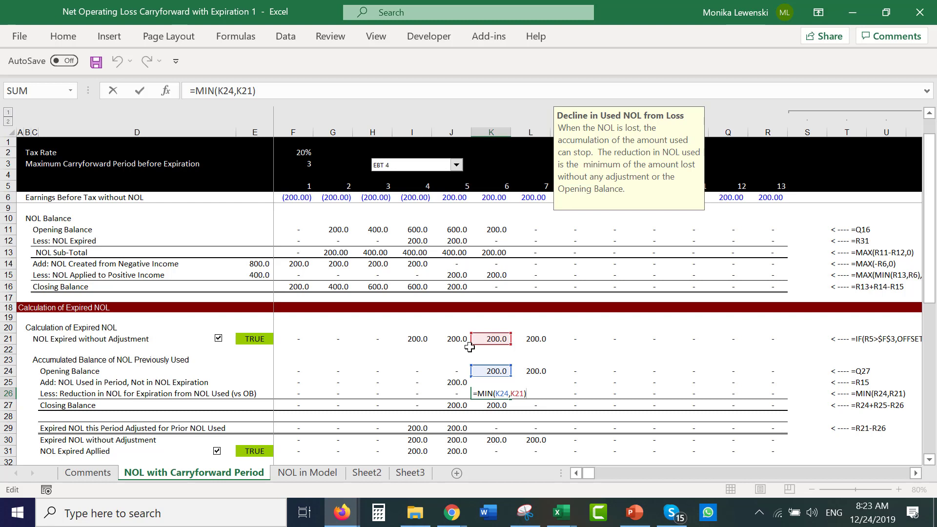
Check the cells referenced by the reduction in NOL for expiration formulas in K26 and L26
key(Return)
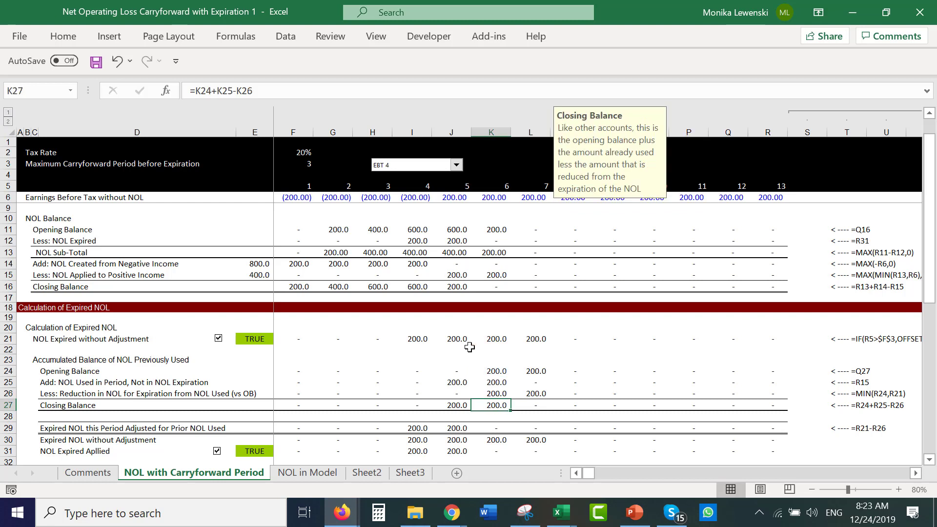
key(Up)
key(F2)
key(Escape)
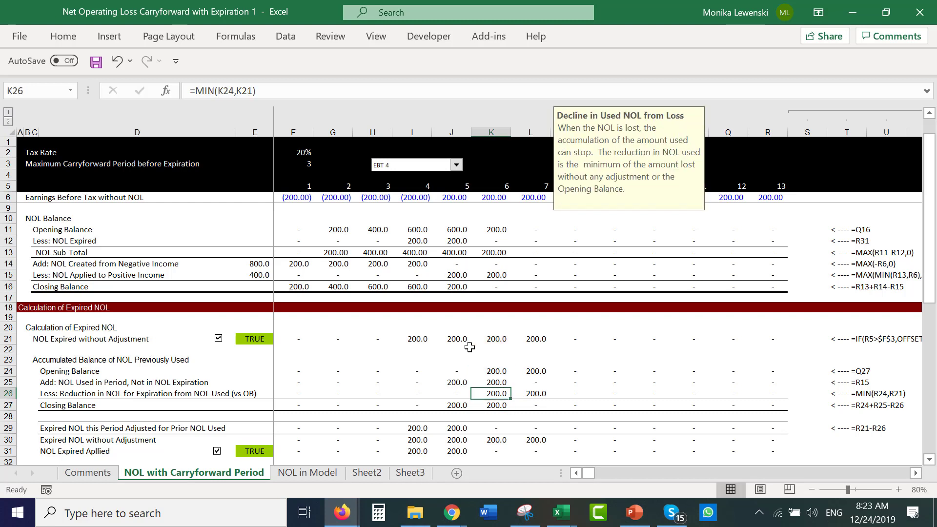
key(Right)
key(F2)
key(Escape)
Compare the Opening Balance cells of the accumulated used NOL for periods 5 to 7 in row 24
key(Up)
key(Up)
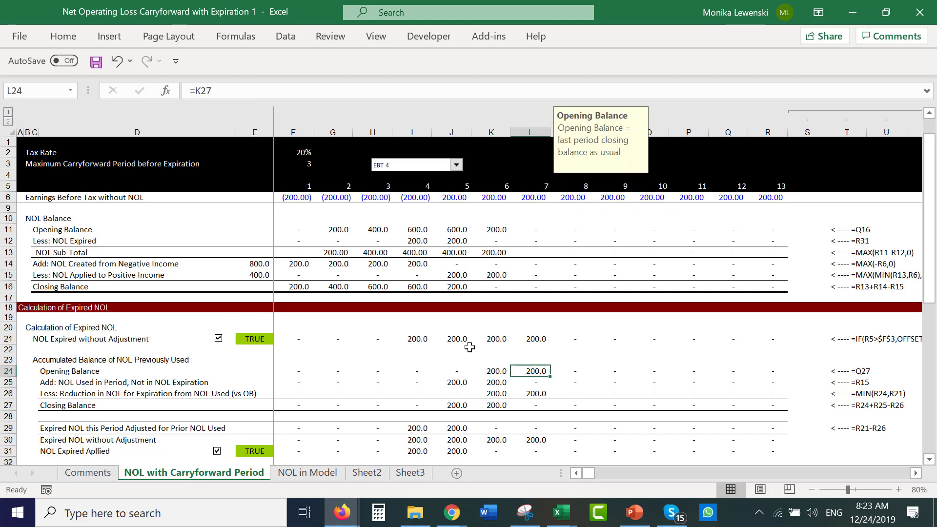
key(Left)
key(Left)
key(Right)
key(Right)
Compare the NOL Expired cells for periods 4 to 7 in row 12 of the NOL Balance
key(Up)
key(Up)
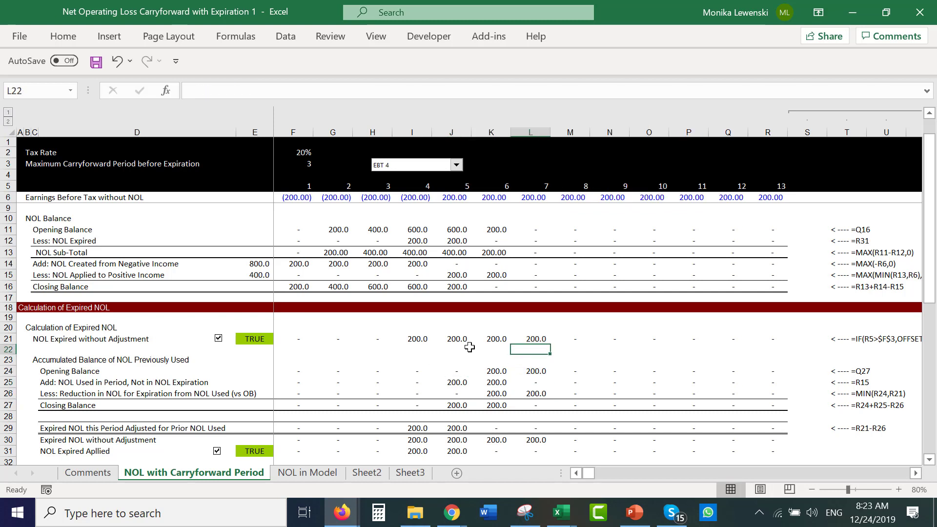
key(Up)
key(Up)
key(Up)
key(Up)
key(Up)
key(Up)
key(Up)
key(Up)
key(Up)
key(Up)
key(Left)
key(Left)
key(Right)
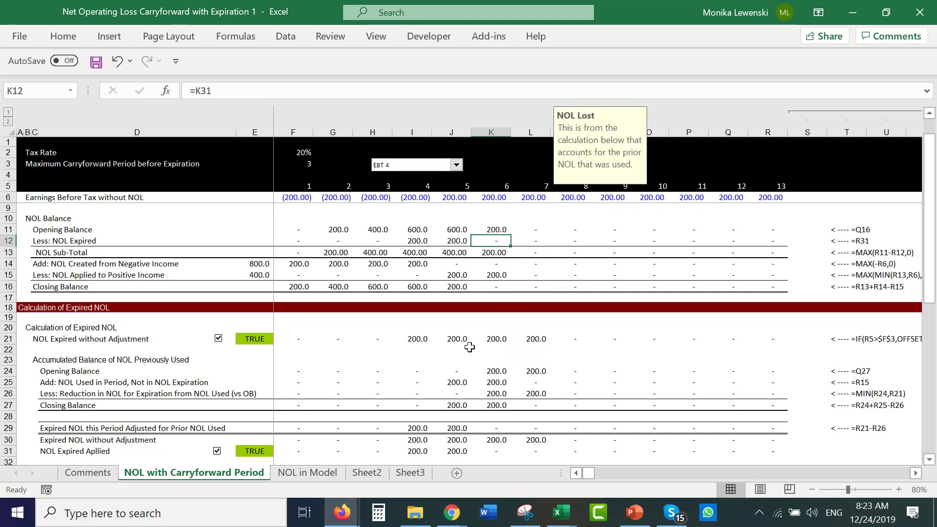
key(Right)
key(Left)
key(Left)
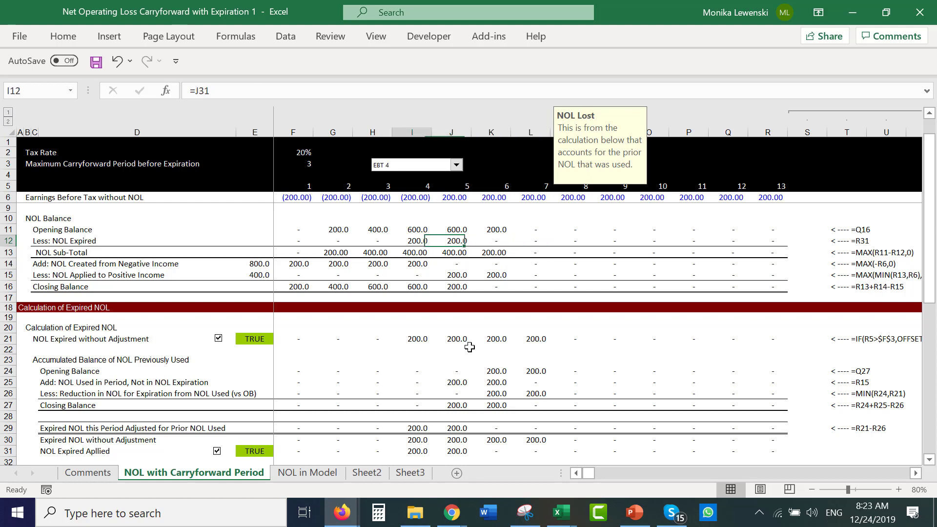
key(Left)
key(Right)
key(Right)
key(Right)
key(Left)
key(Left)
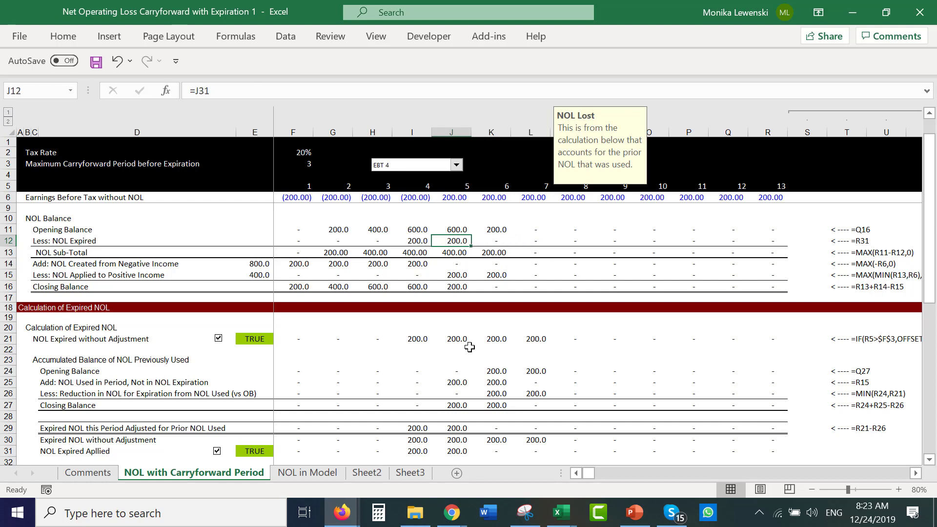
key(Left)
key(Right)
Examine the NOL Used in Period cells J25 and K25, tracing the K25 formula to its source
key(Down)
key(Down)
key(Down)
key(Down)
key(Down)
key(Down)
key(Down)
key(Down)
key(Down)
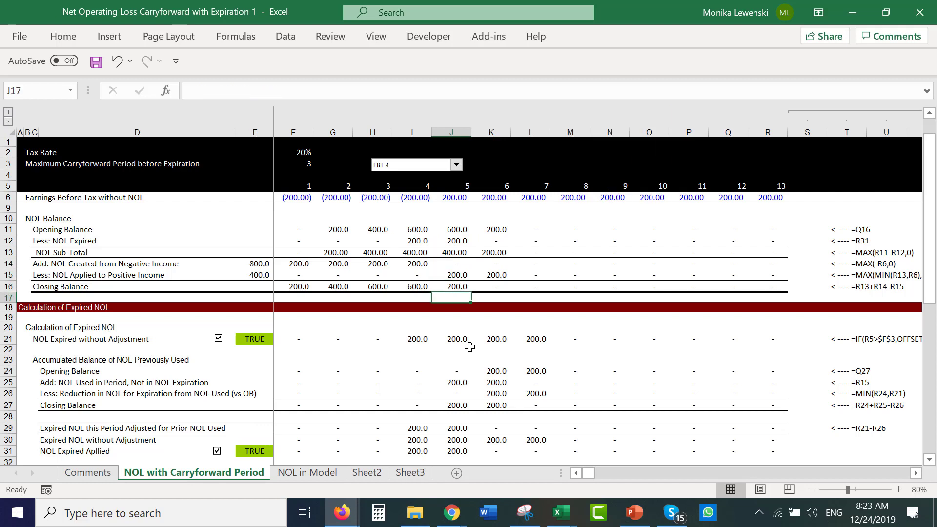
key(Down)
key(Down)
key(Down)
key(Down)
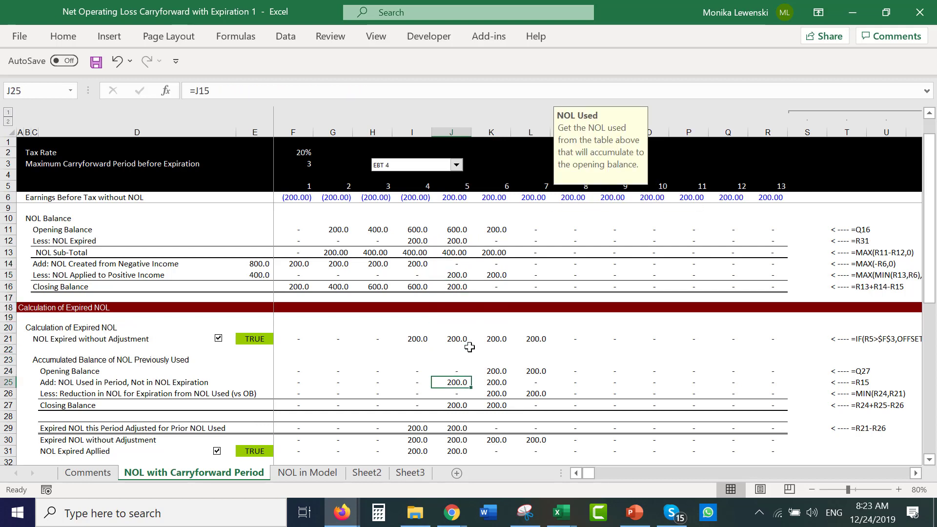
key(Right)
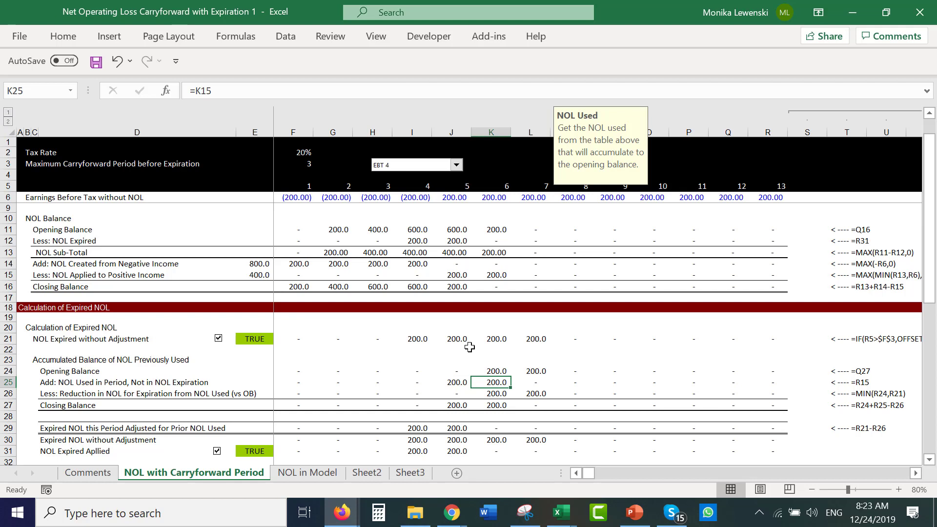
key(F2)
key(Escape)
Trace the references of the K24 Opening Balance and the K26 reduction for expiration, leaving both formulas as they are
key(Up)
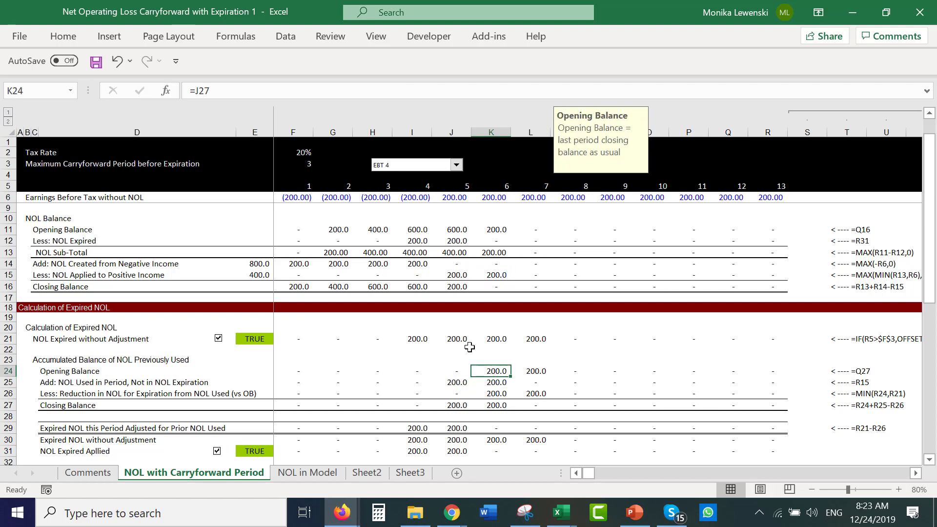
key(F2)
key(Escape)
key(Down)
key(Down)
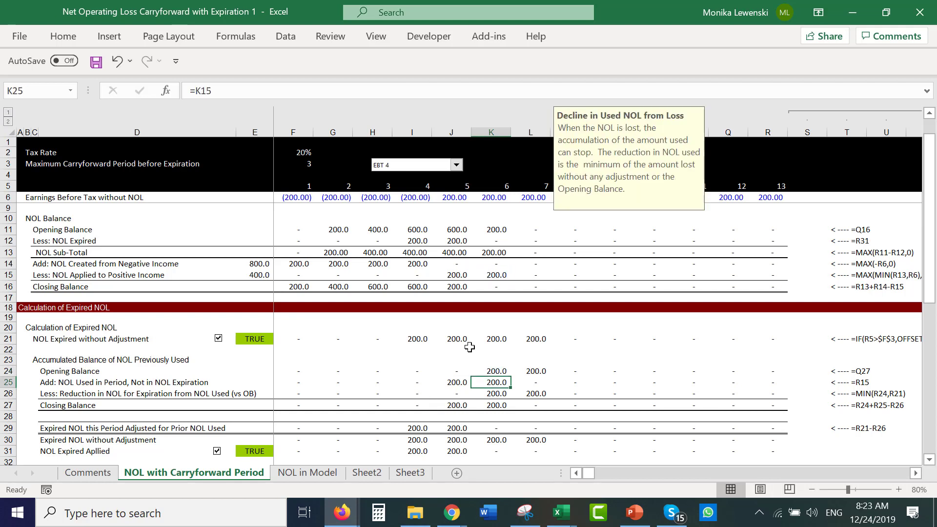
key(F2)
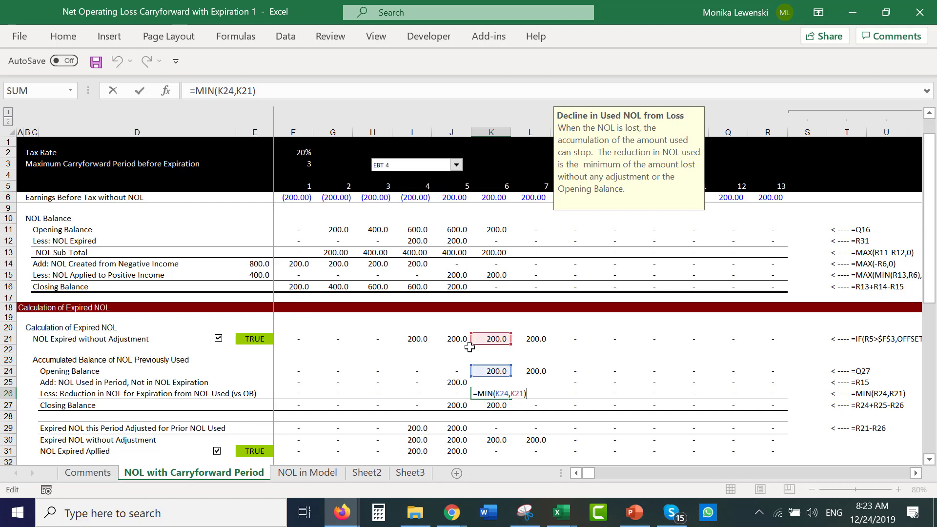
key(Escape)
Inspect the K27 Closing Balance formula and review the opening, used and reduction cells that feed it
key(Down)
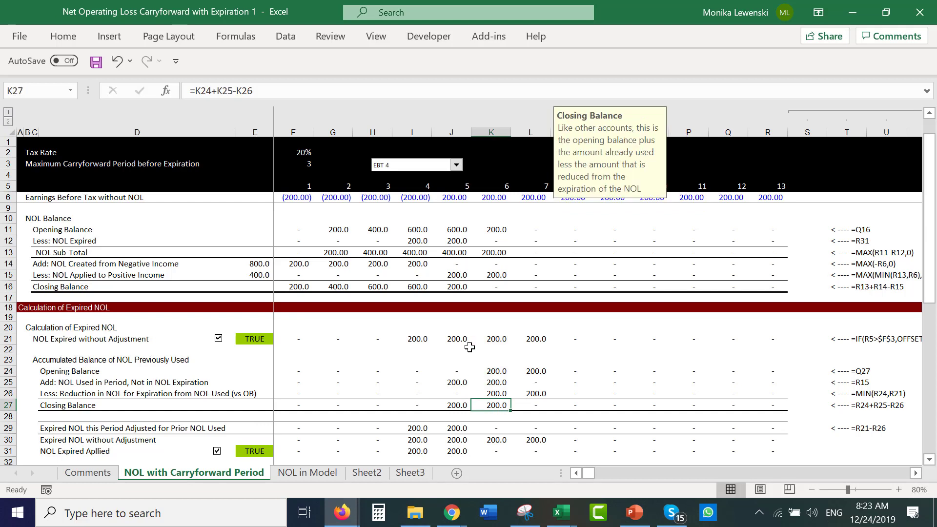
key(F2)
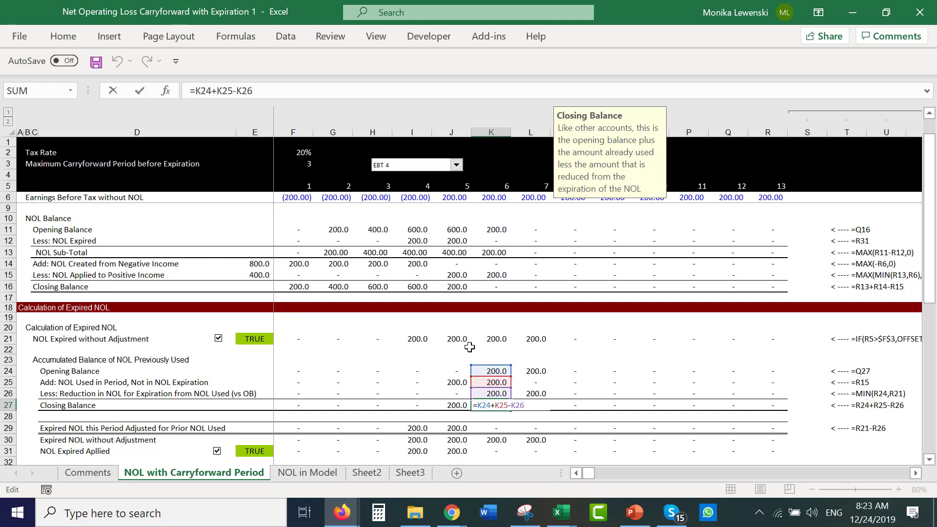
key(Escape)
key(Up)
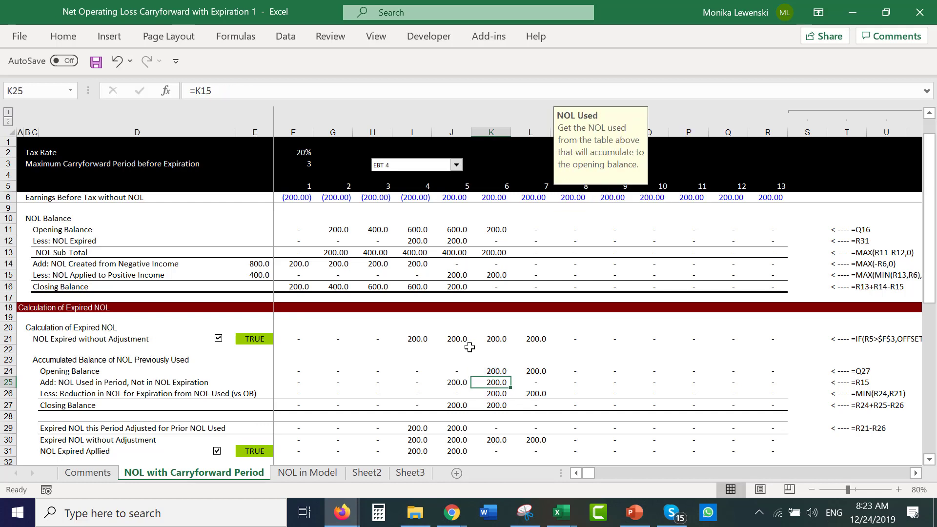
key(Up)
key(Down)
key(Down)
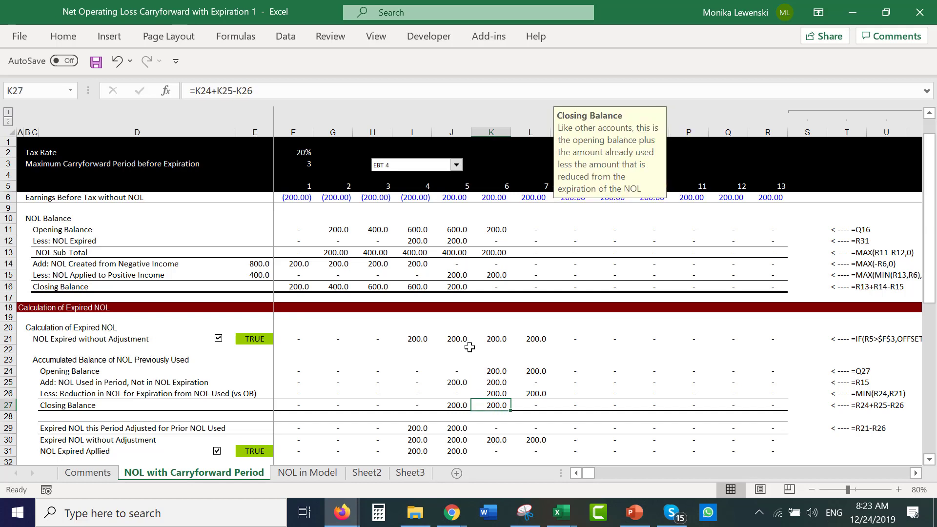
Inspect the K29 formula for the expired NOL adjusted for prior NOL used, leaving it as it is
key(Down)
key(Down)
key(F2)
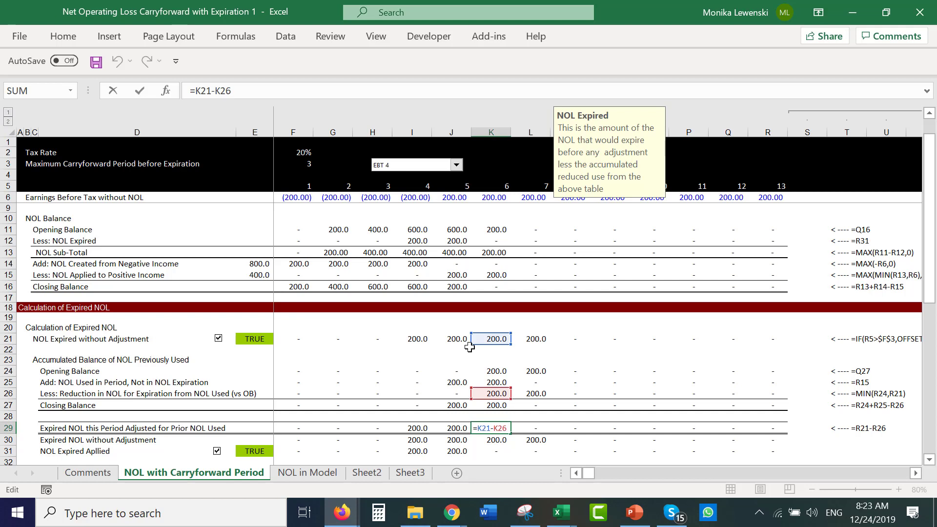
key(Escape)
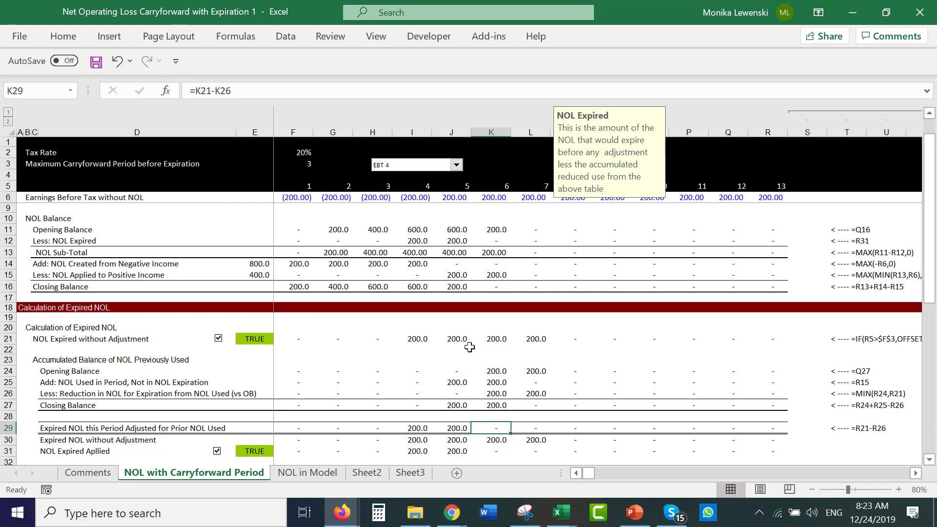
Switch the earnings scenario to EBT 1 and select the first period's Opening Balance in row 24
click(436, 167)
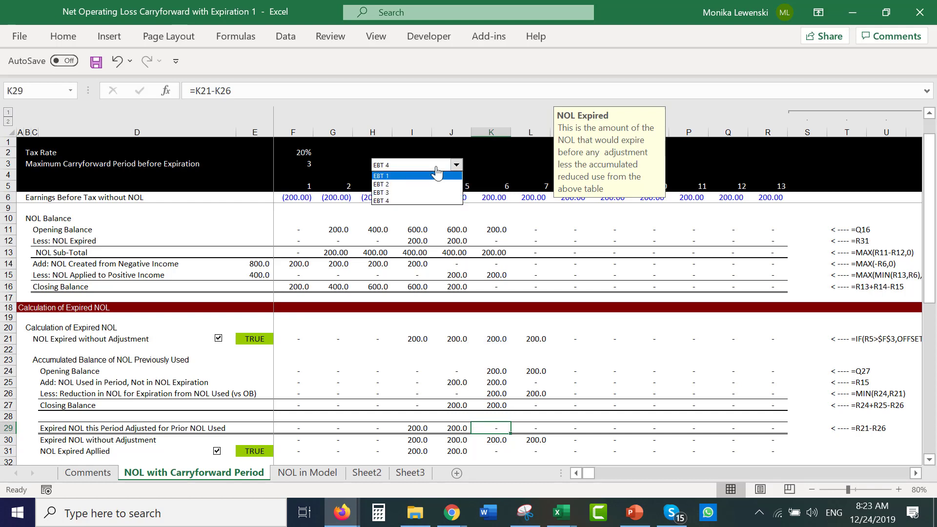
click(383, 176)
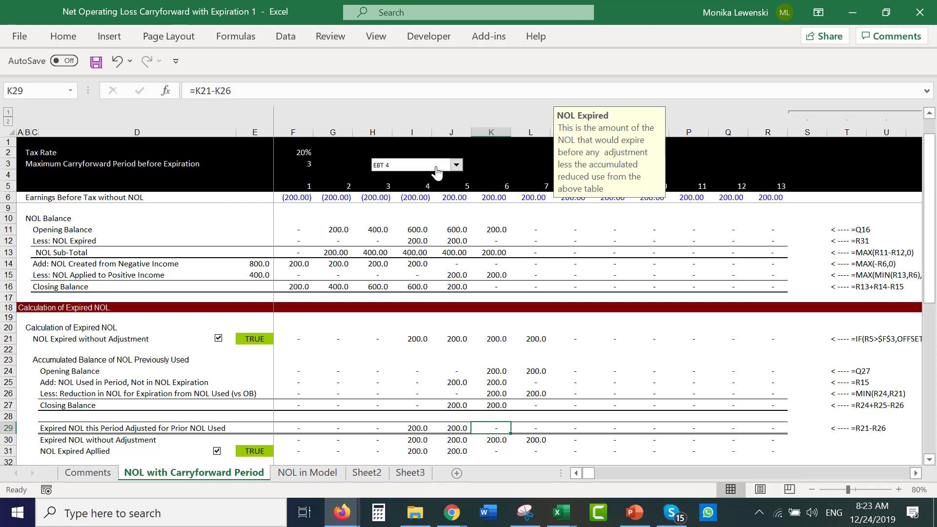
click(312, 372)
Follow the accumulated used NOL's Opening Balance across the first four periods in row 24
key(Left)
key(Left)
key(Right)
key(Right)
key(Right)
key(Right)
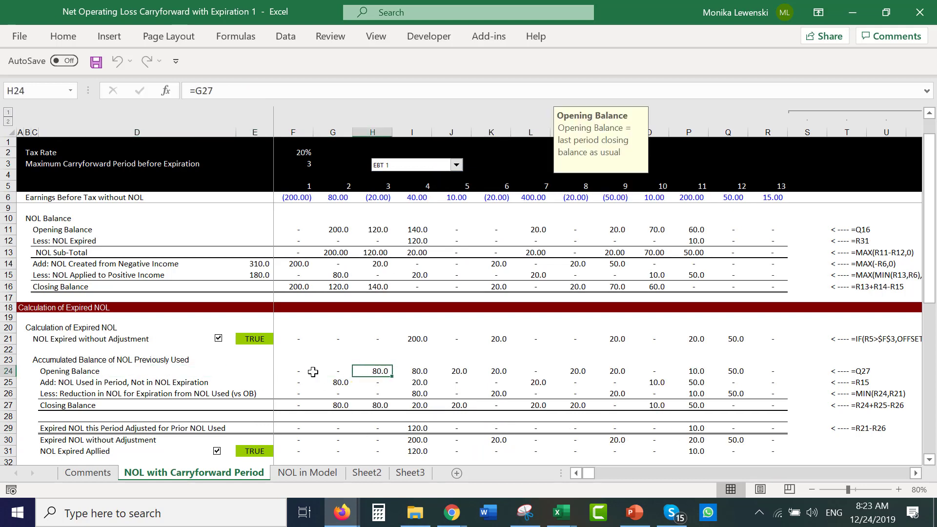
key(Right)
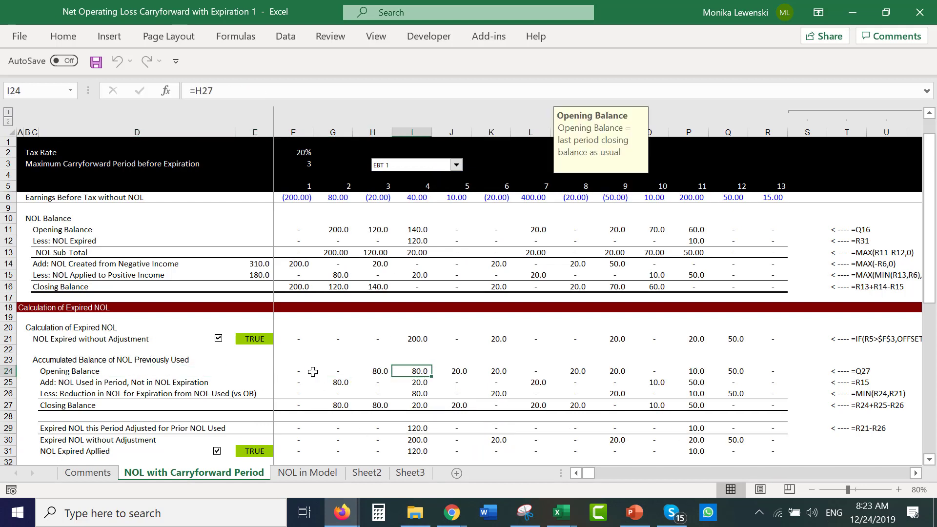
key(Left)
key(Left)
key(Left)
key(Right)
key(Right)
key(Left)
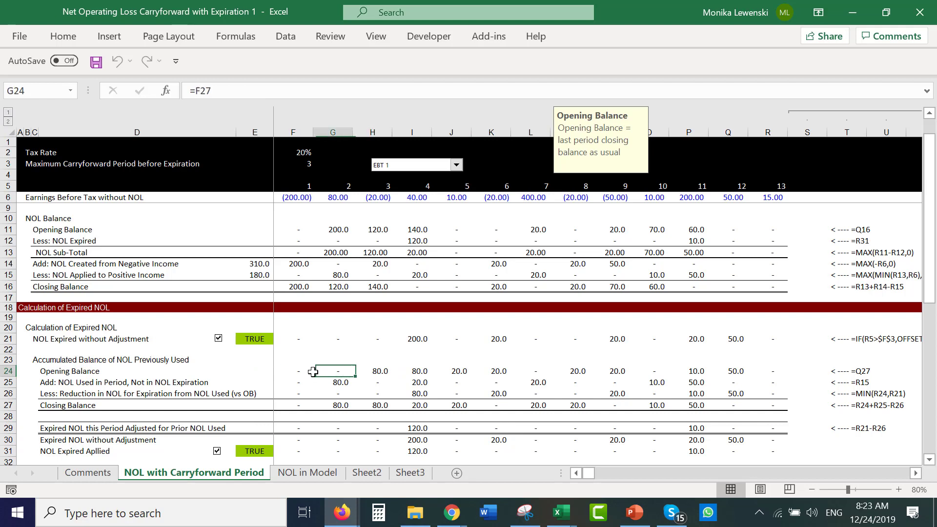
key(Down)
key(Up)
key(Right)
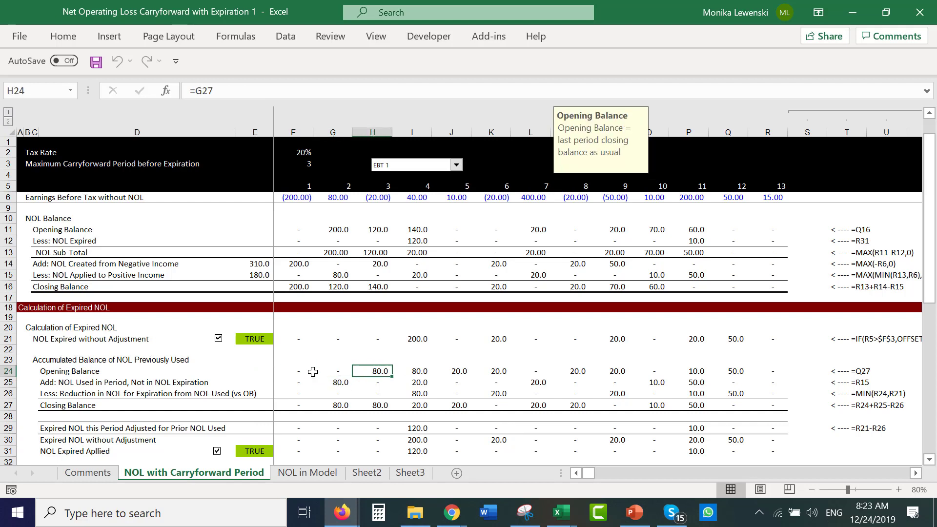
Examine the period 4 NOL Expired without Adjustment formula in I21
key(Right)
key(Up)
key(Up)
key(Up)
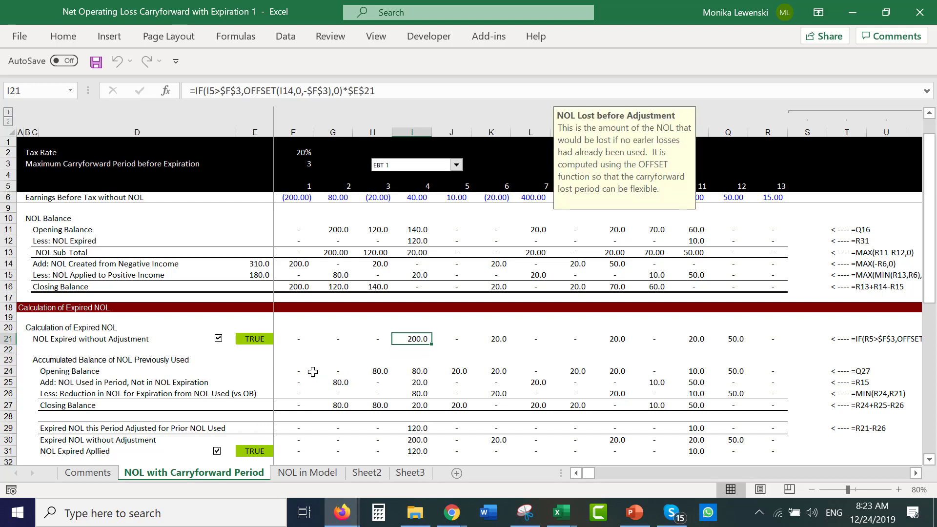
Compare the period 4 opening balance, NOL used and reduction for expiration cells in I24 to I26
key(Down)
key(Down)
key(Down)
key(Down)
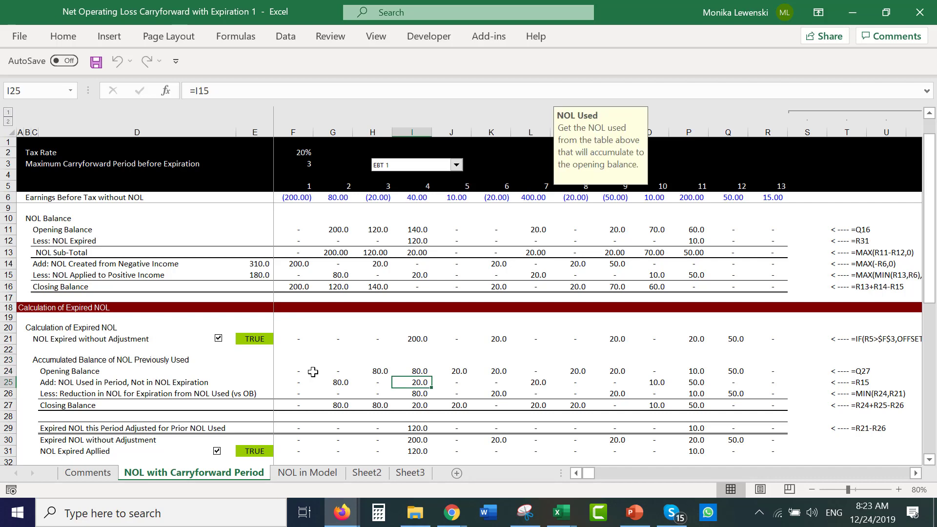
key(Up)
key(Down)
key(Down)
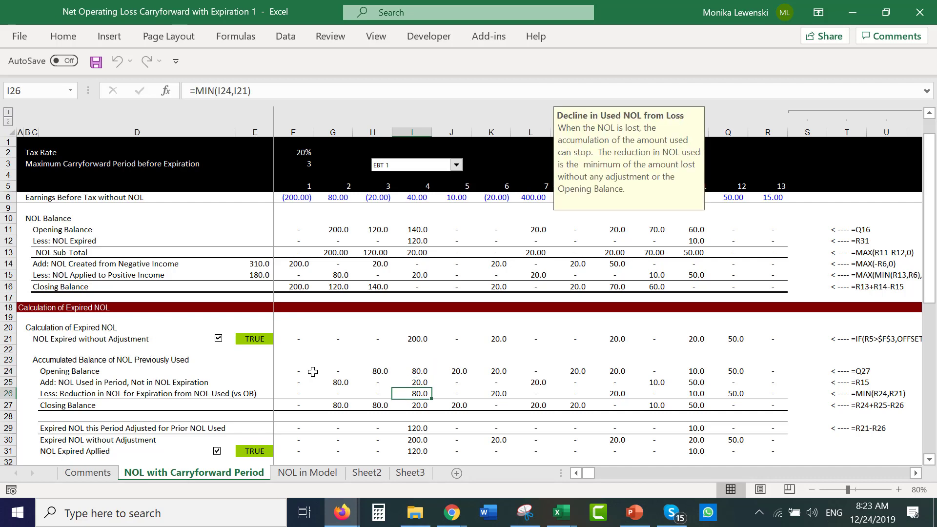
key(Up)
key(Up)
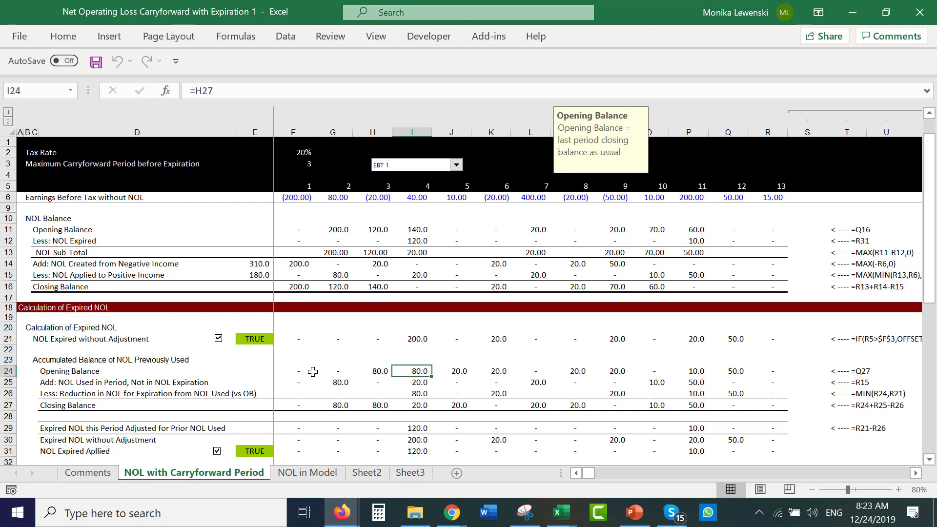
Trace the cells compared by the MIN formula in I26, leaving the formula as it is
key(Down)
key(Down)
key(F2)
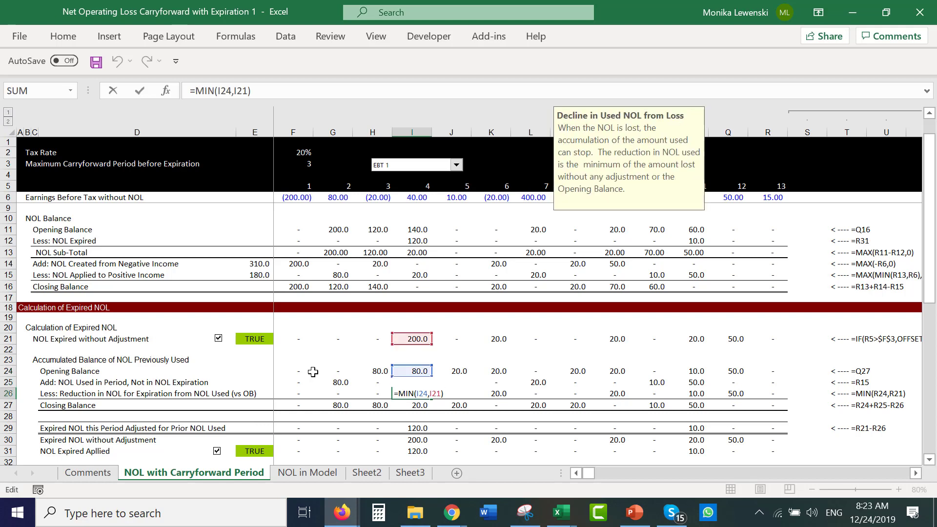
key(Escape)
key(Up)
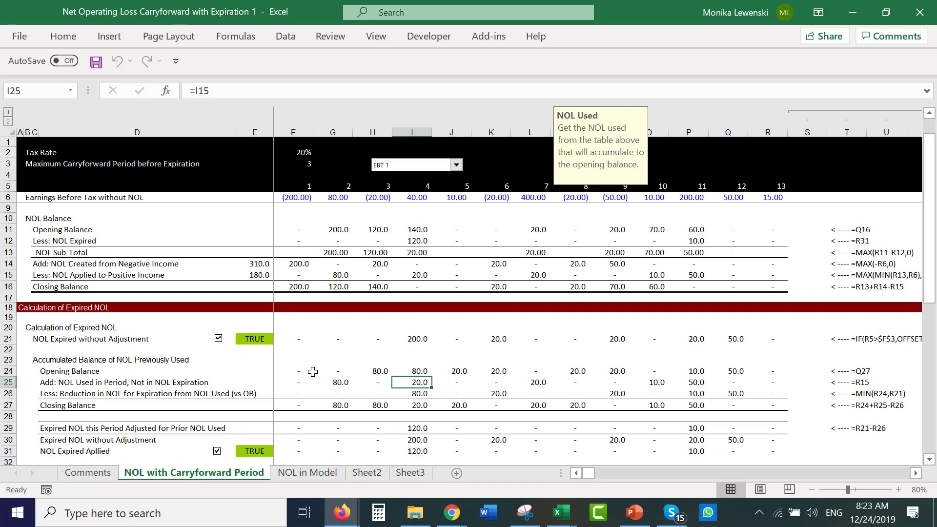
key(Down)
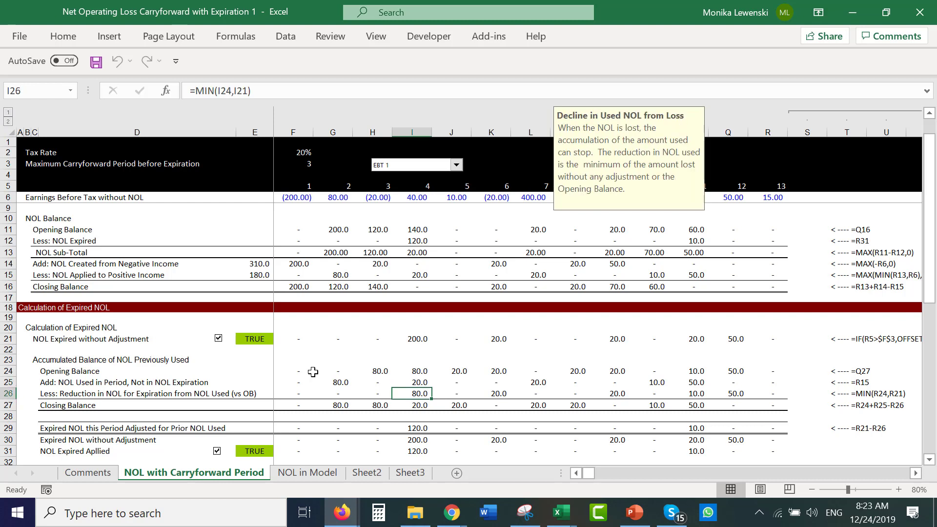
key(F2)
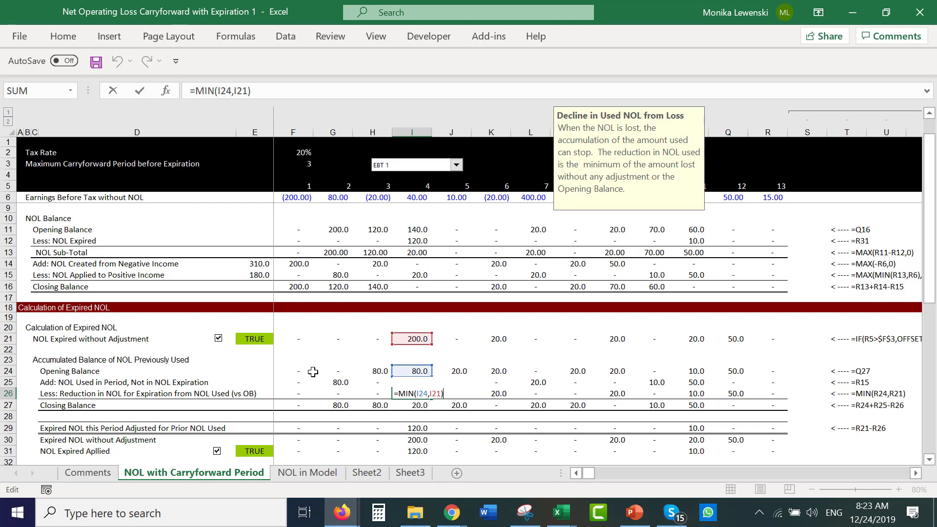
key(Return)
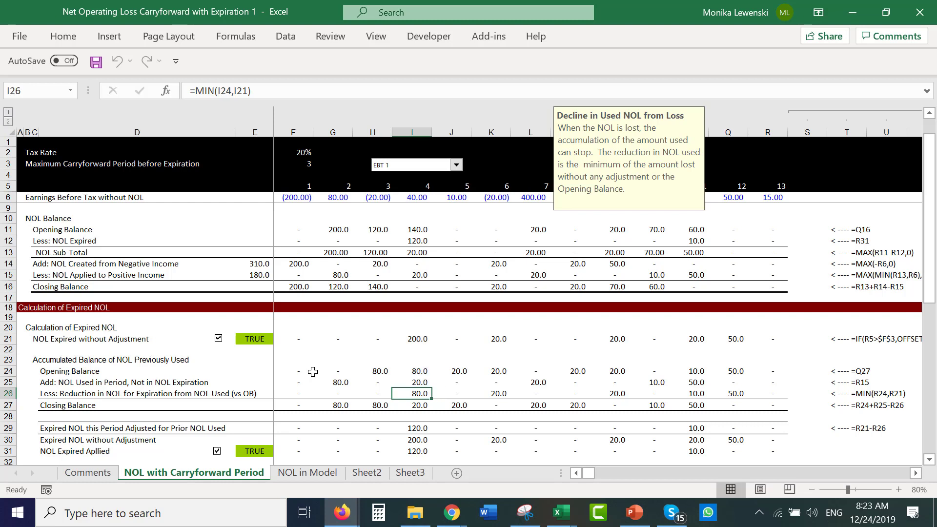
Trace the cells subtracted by the period 4 adjusted expired NOL formula in I29, leaving it as it is
key(Down)
key(Down)
key(F2)
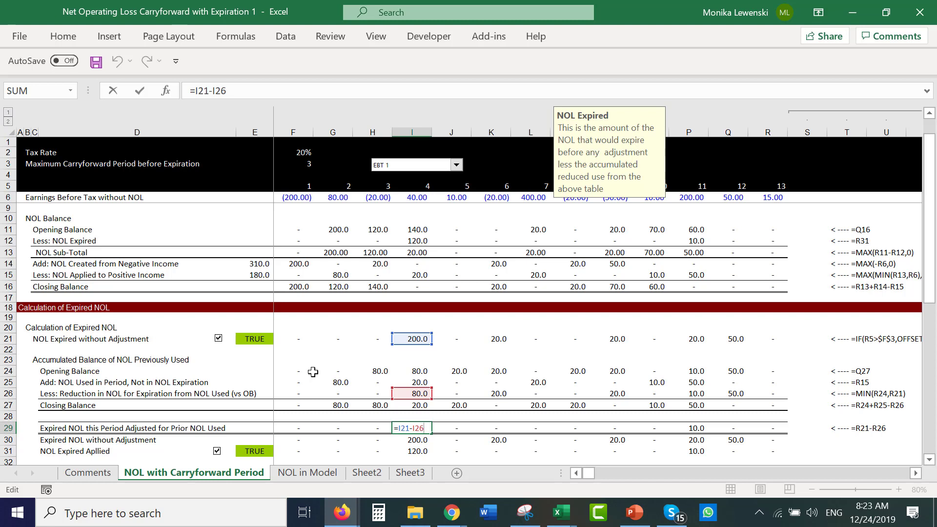
key(Return)
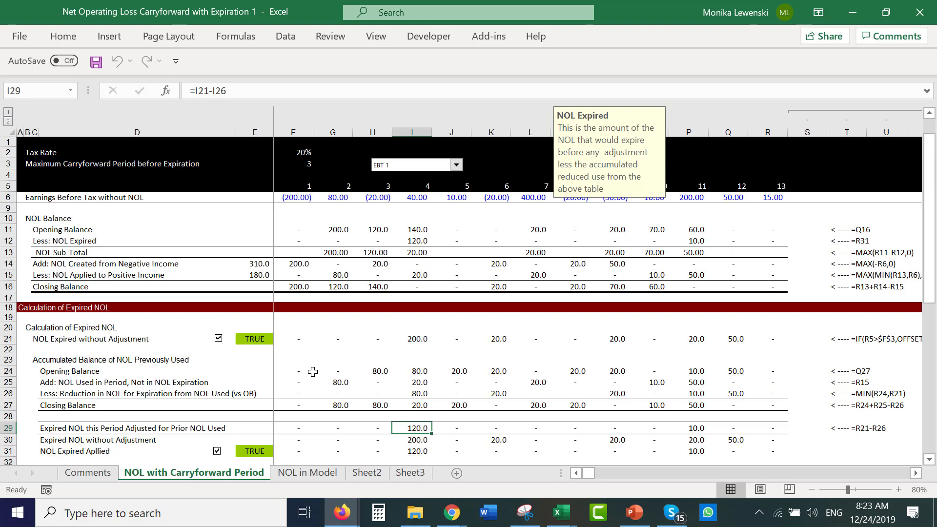
Inspect the period 4 formulas for Expired NOL without Adjustment in I30 and the checkbox-controlled NOL Expired Applied in I31
key(F2)
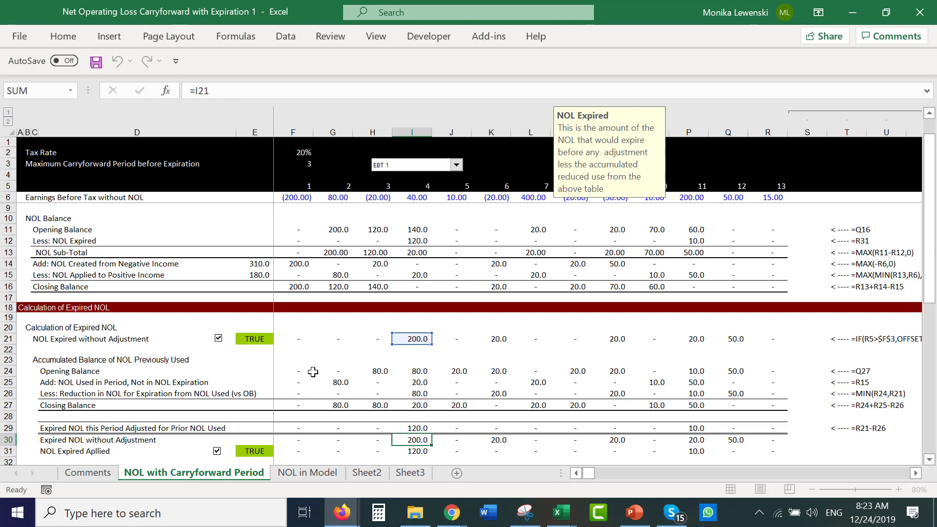
key(Escape)
key(Down)
key(F2)
key(Escape)
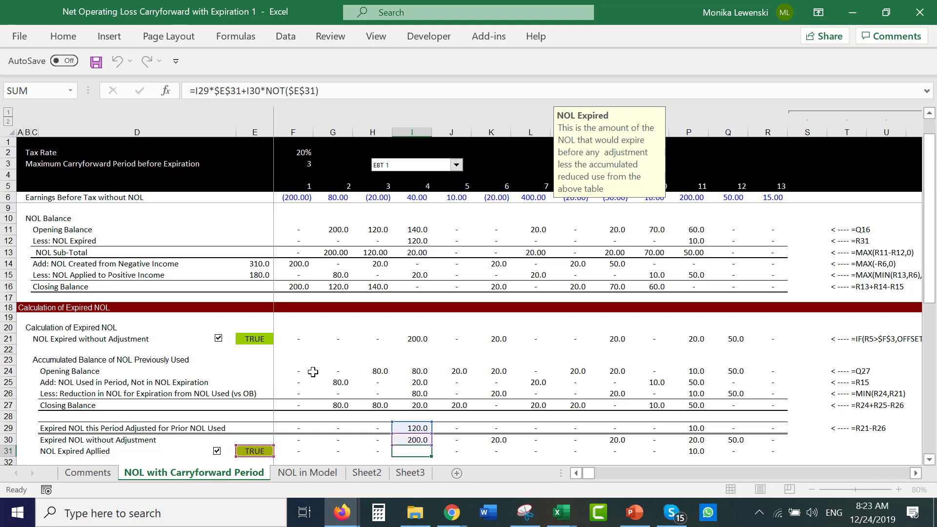
key(Up)
key(Up)
key(Up)
key(Down)
key(Down)
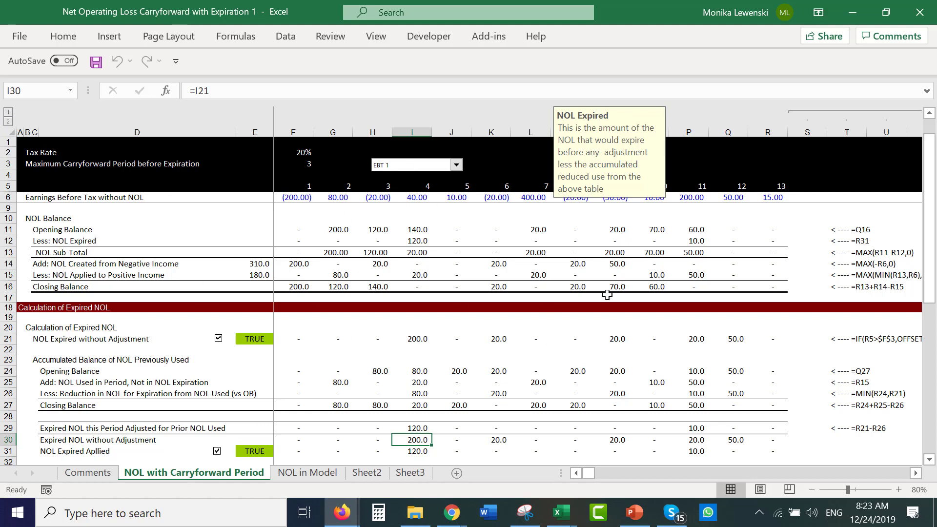
Review the row labels from Less: NOL Expired in C12 down to NOL Expired without Adjustment in C21
click(110, 240)
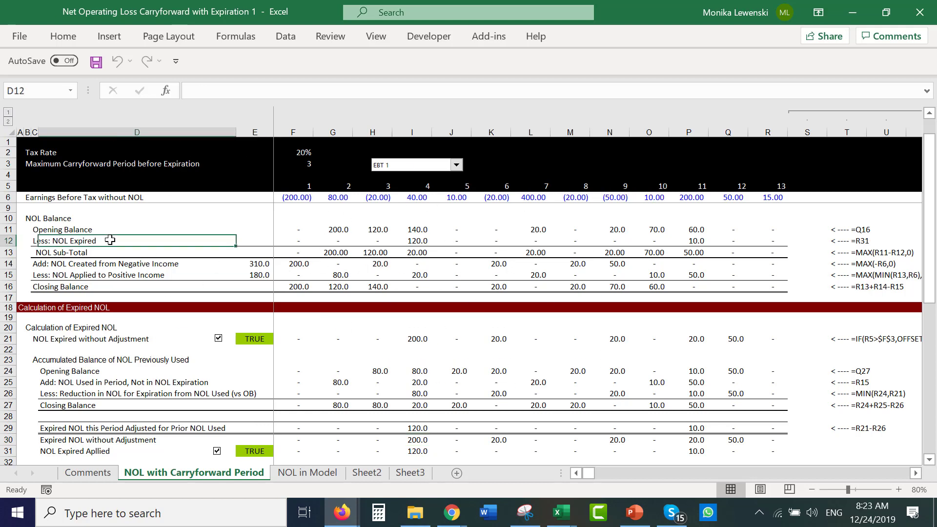
key(Left)
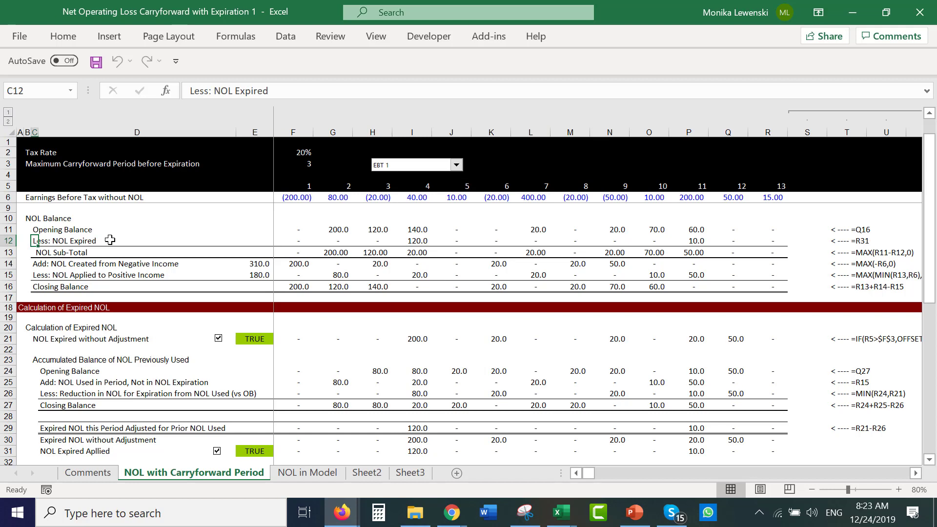
key(Down)
key(Down)
key(Down)
key(Down)
key(Down)
key(Down)
key(Down)
key(Down)
key(Down)
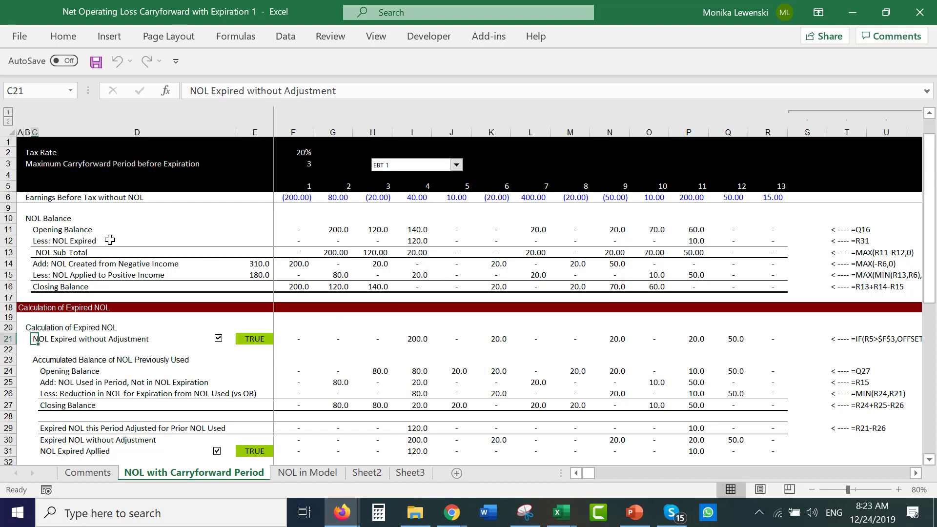
Highlight the expired NOL calculation labels in C21:D29 to review the block, and clear the selection
key(Up)
key(Left)
key(Down)
key(Right)
key(shift+Down)
key(shift+Down)
key(shift+Down)
key(shift+Down)
key(shift+Down)
key(shift+Down)
key(shift+Down)
key(shift+Down)
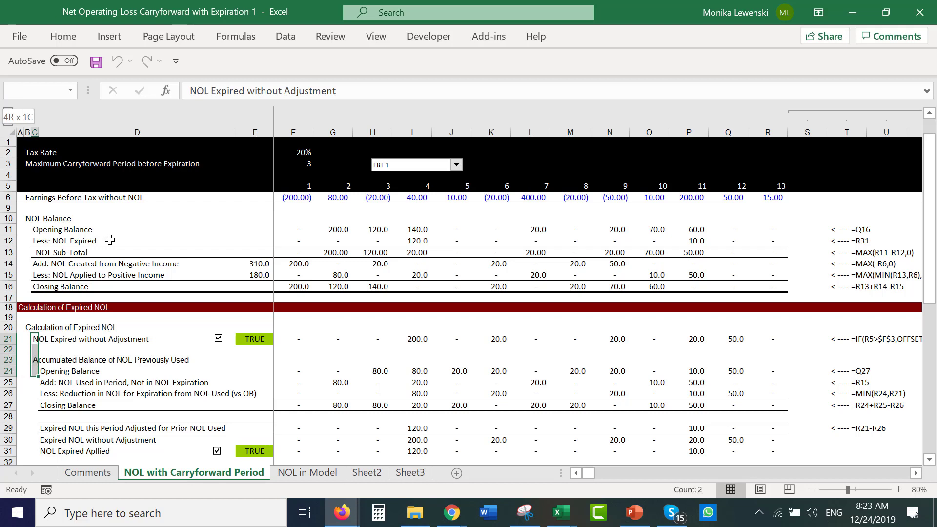
key(shift+Right)
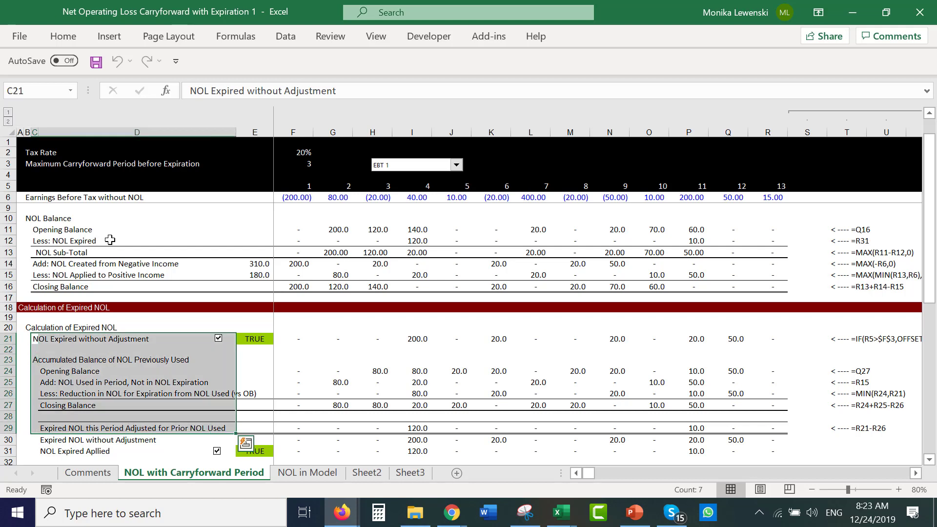
key(Left)
key(Right)
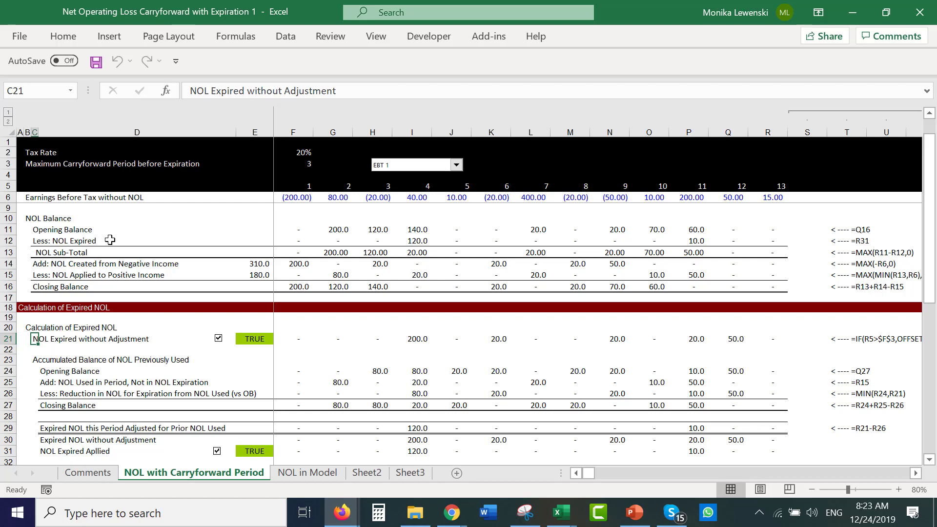
drag(35, 338, 229, 428)
key(Left)
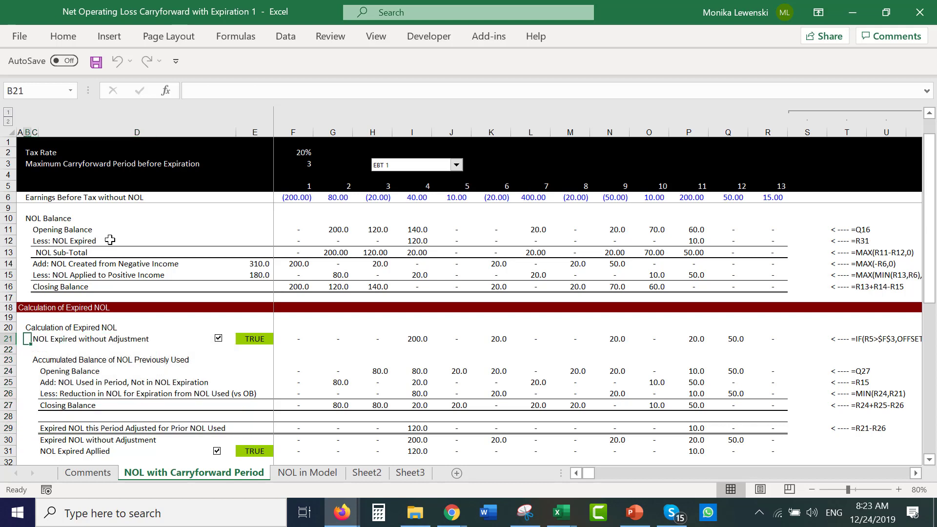
key(Right)
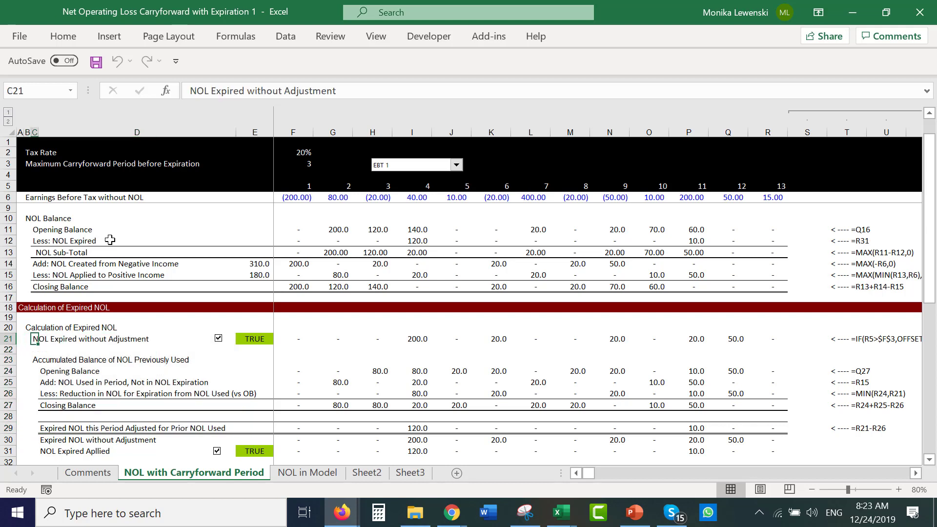
Highlight the calculation labels from C21 through the NOL Expired Applied row, and narrow the selection to C21:D29
key(shift+Right)
key(shift+Right)
key(shift+Left)
key(shift+Down)
key(shift+Down)
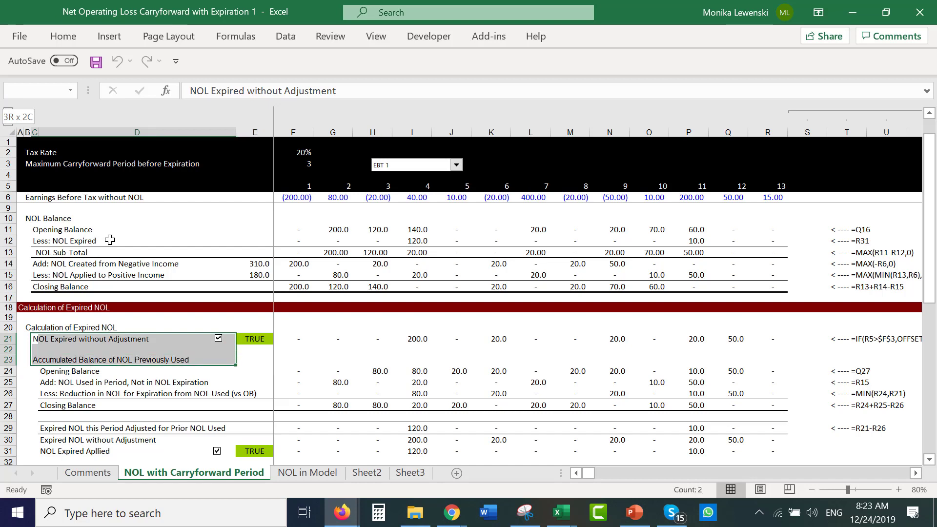
key(shift+Down)
key(shift+Down)
key(shift+Down)
key(shift+Down)
key(shift+Down)
key(shift+Down)
key(shift+Down)
key(shift+Down)
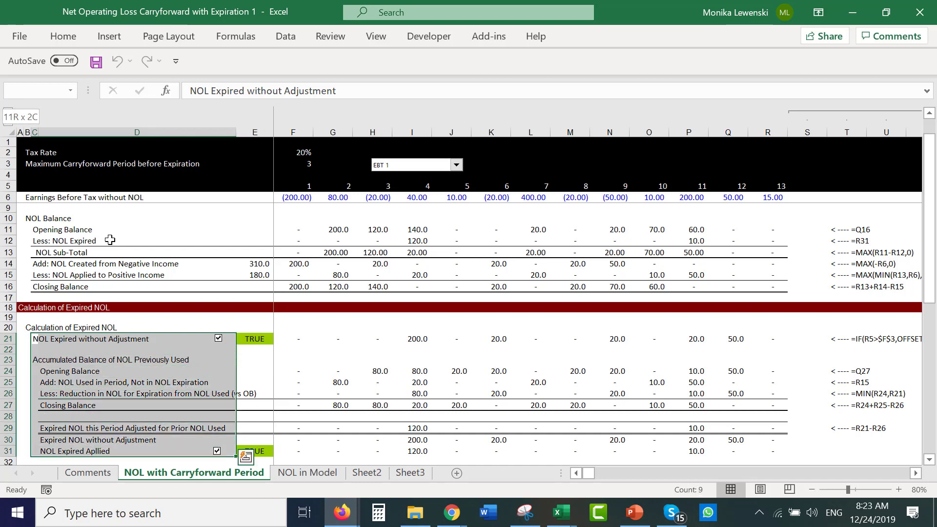
key(shift+Up)
key(shift+Up)
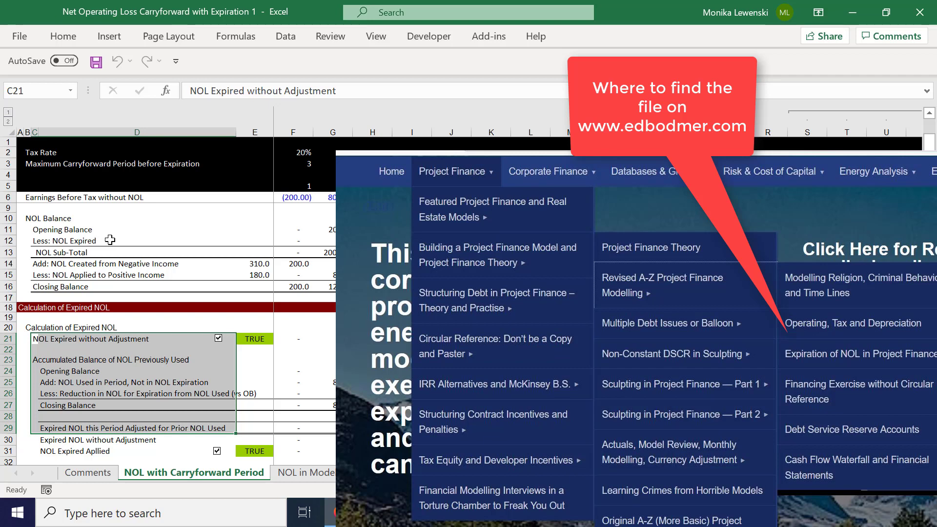
key(Down)
key(Down)
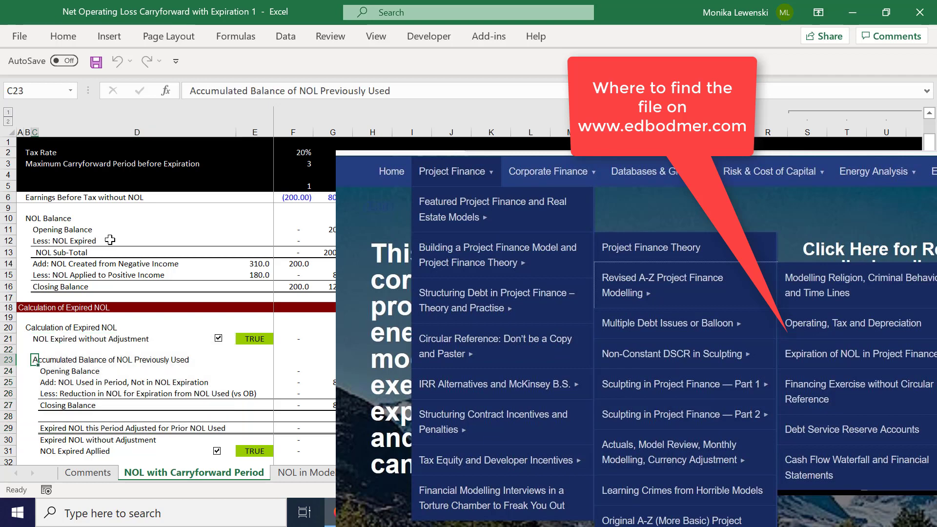
key(Up)
key(Up)
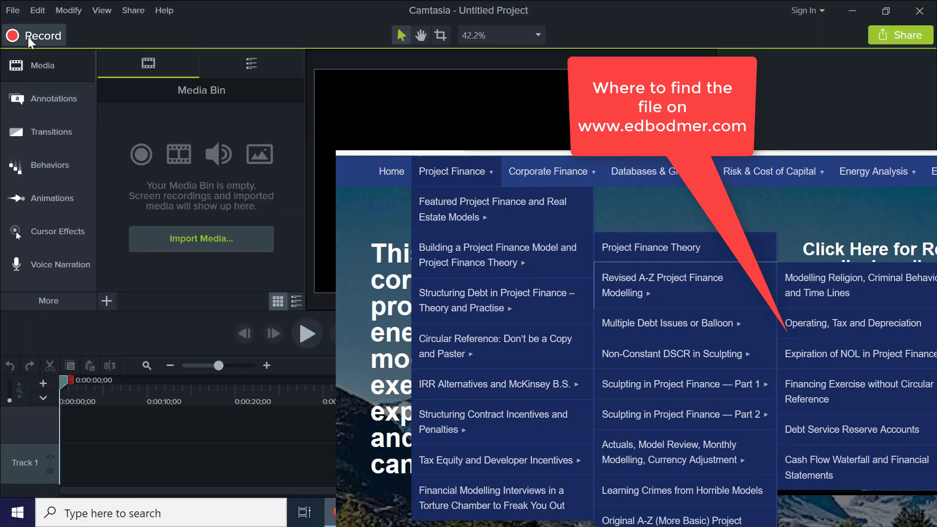
click(28, 37)
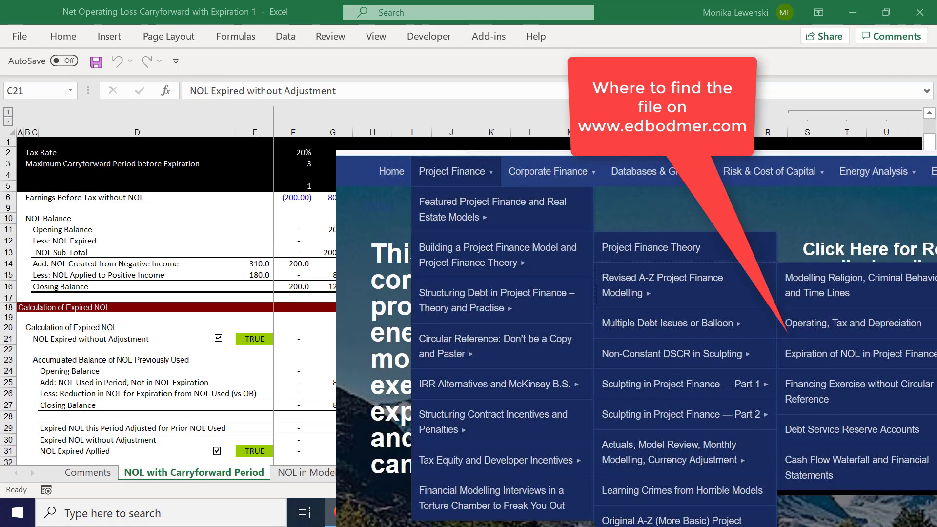